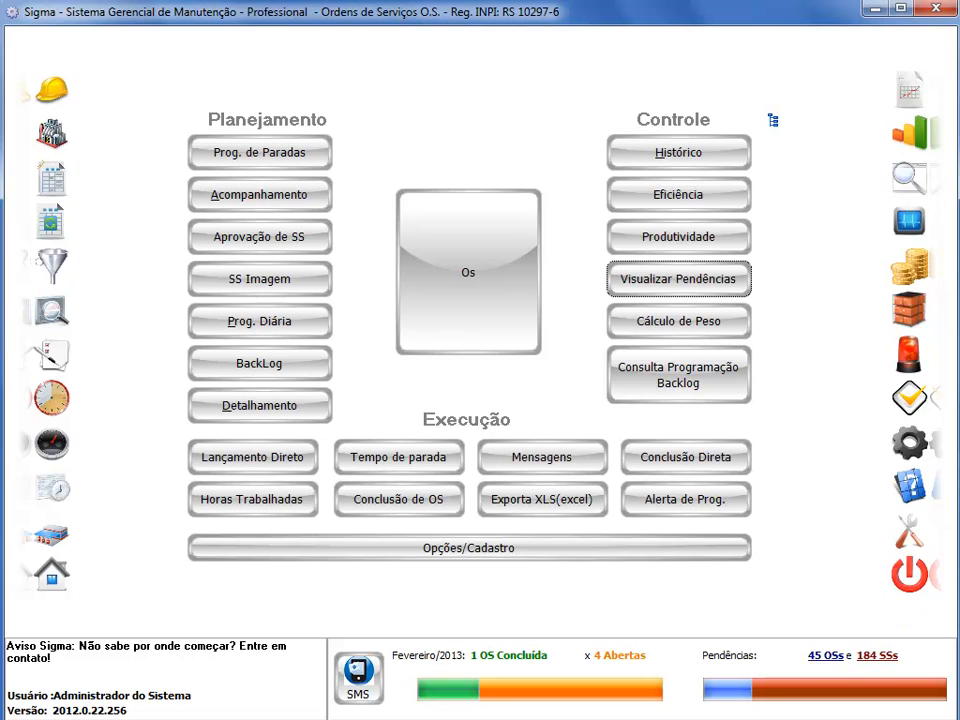
Switch to the Solicitação de Serviço (SS) program, select the INDUSTRIAL_DEMO business and log in with the account password.
left_click(875, 9)
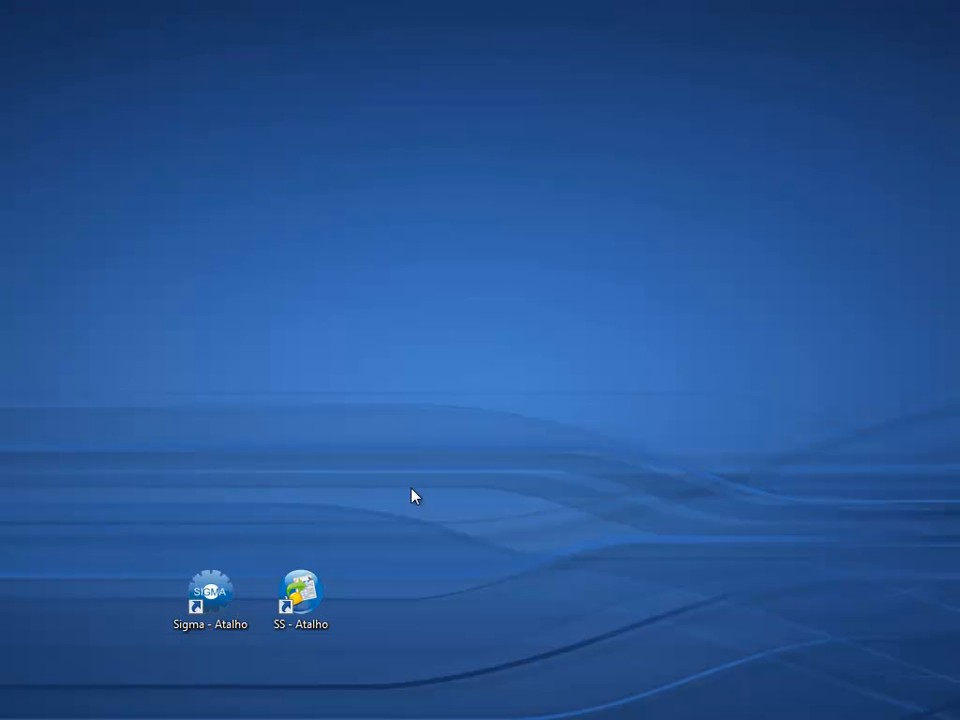
double_click(301, 592)
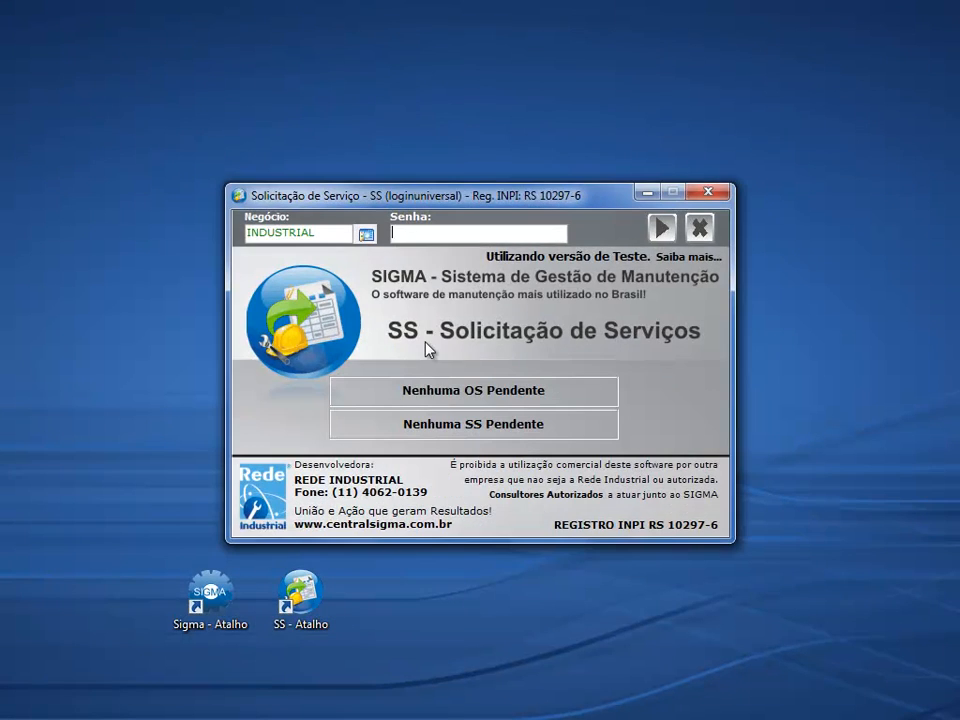
left_click(368, 236)
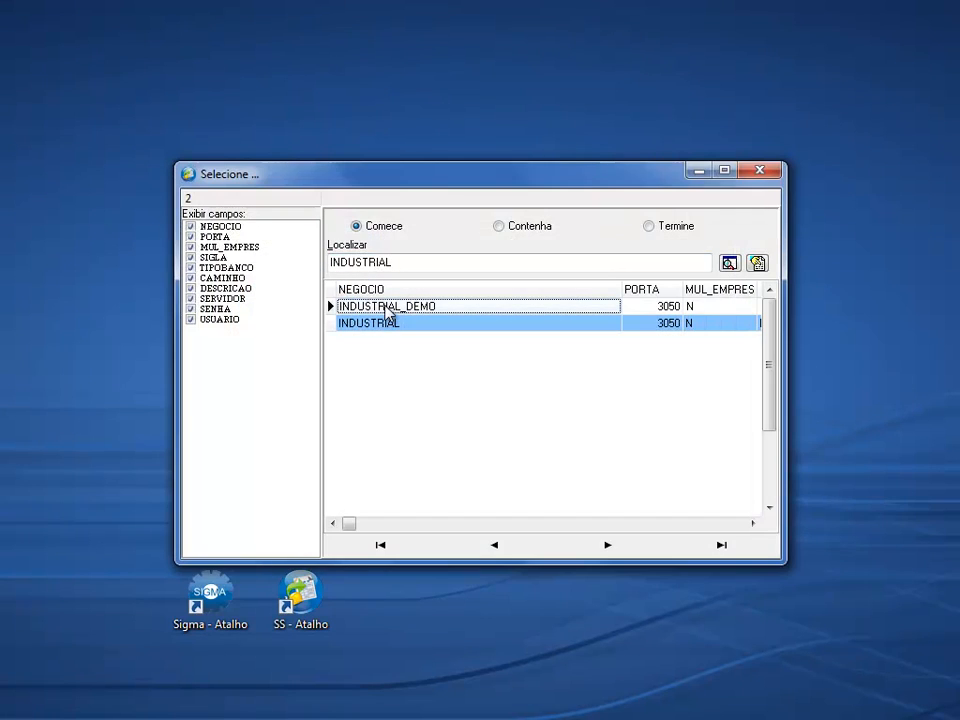
double_click(390, 306)
left_click(417, 231)
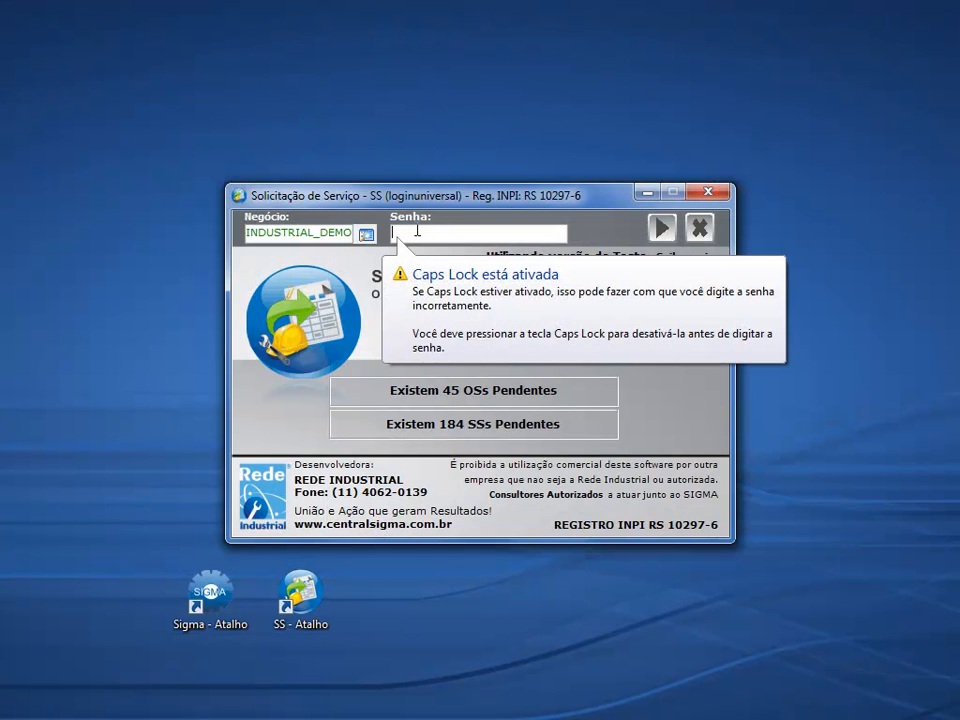
type("•••••")
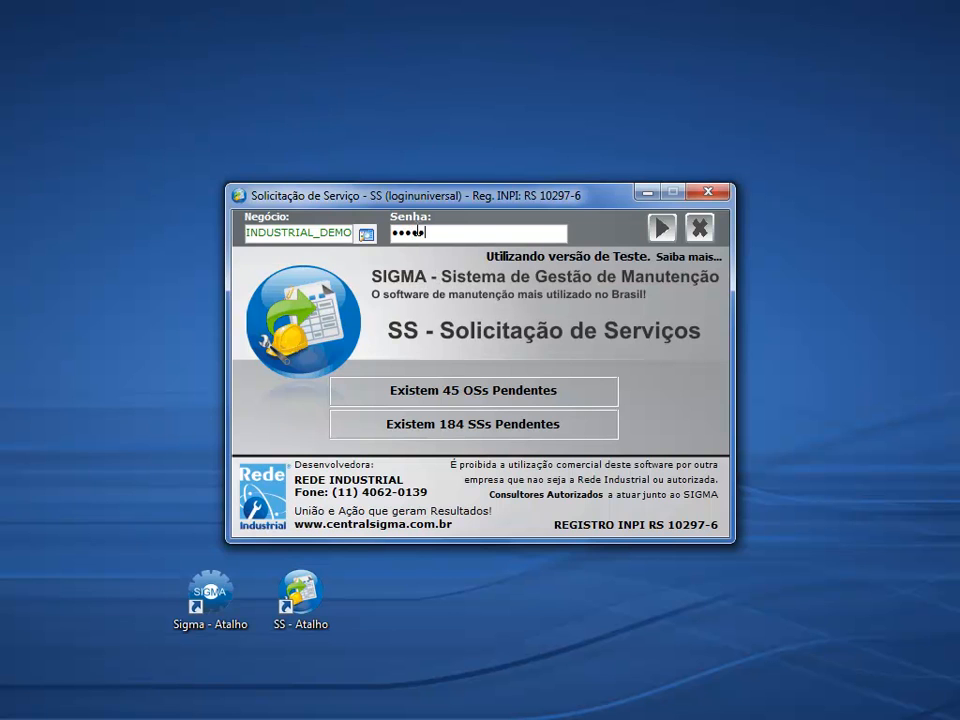
key("Return")
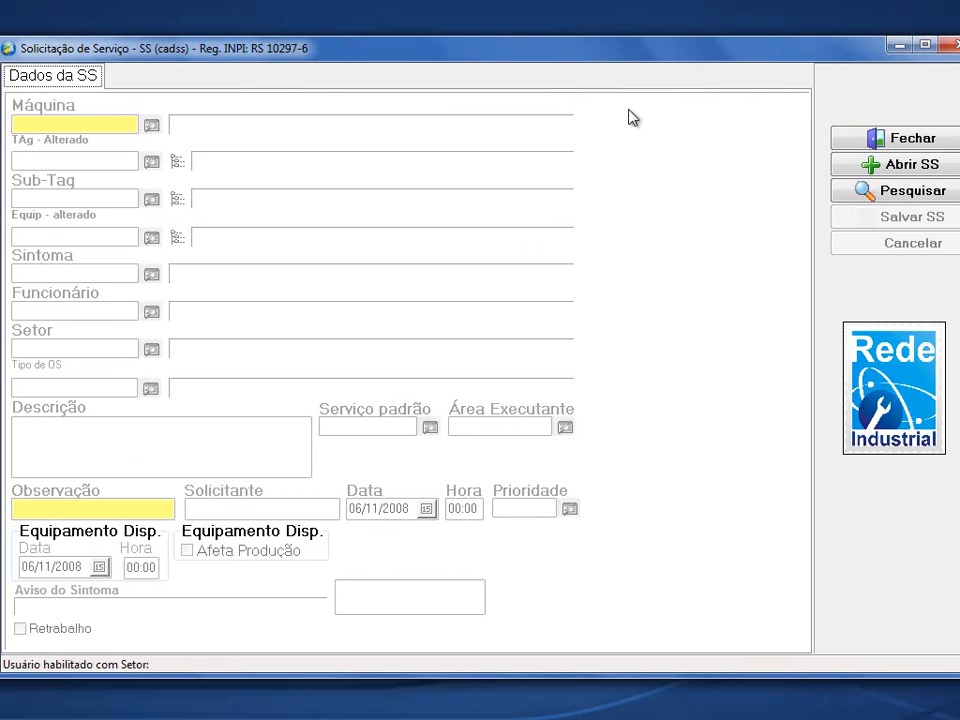
Start a new service request and set its machine to INJ07, Injetora Termoplástica.
left_click(862, 166)
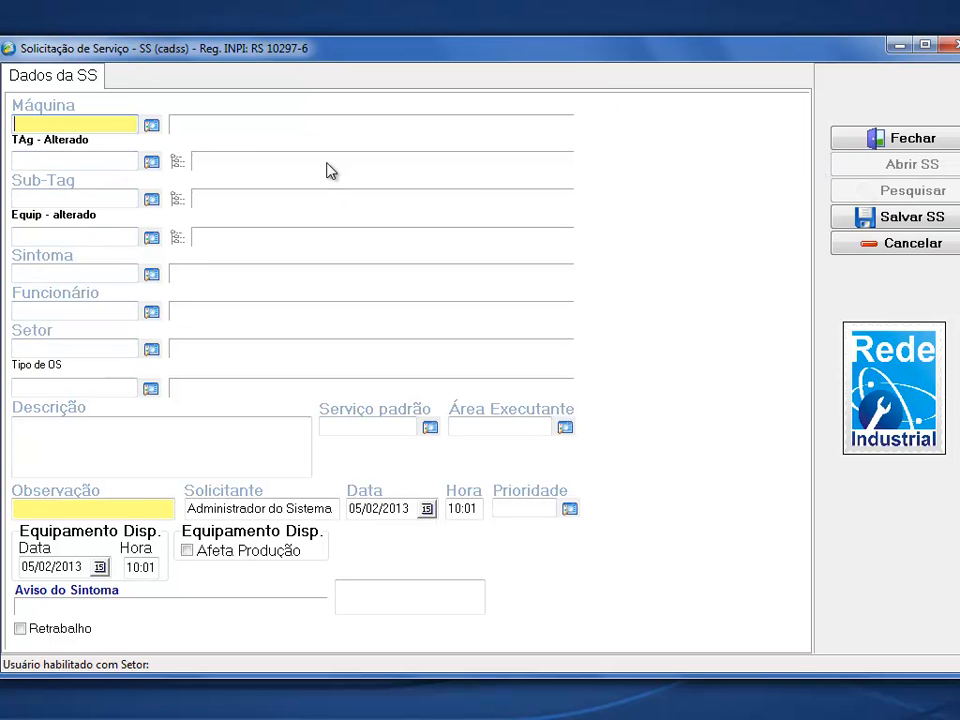
left_click(151, 126)
left_click(420, 408)
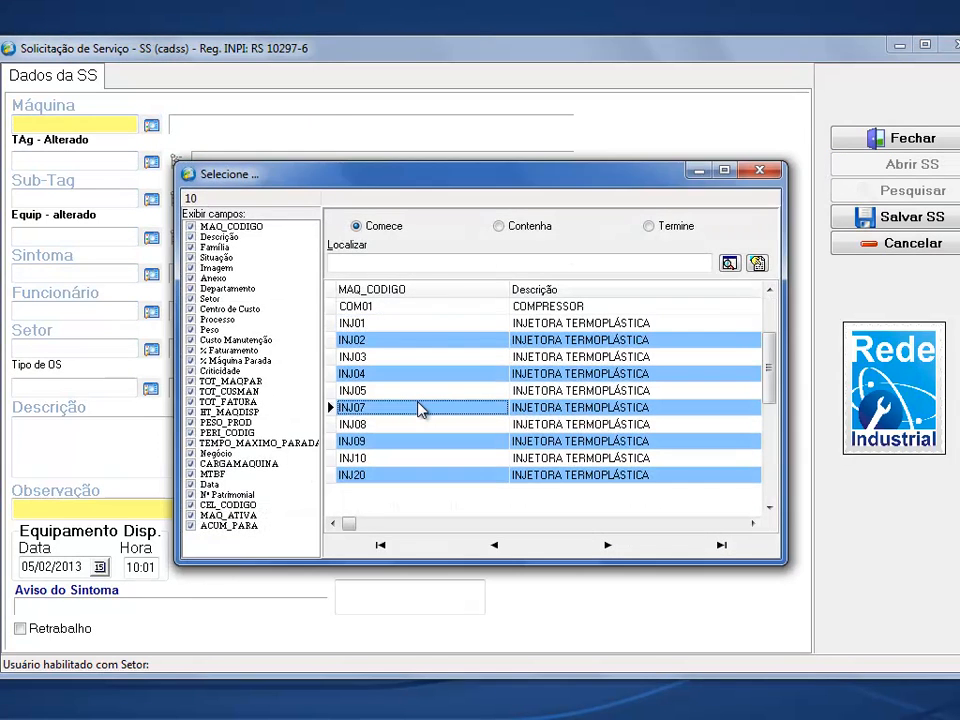
double_click(420, 408)
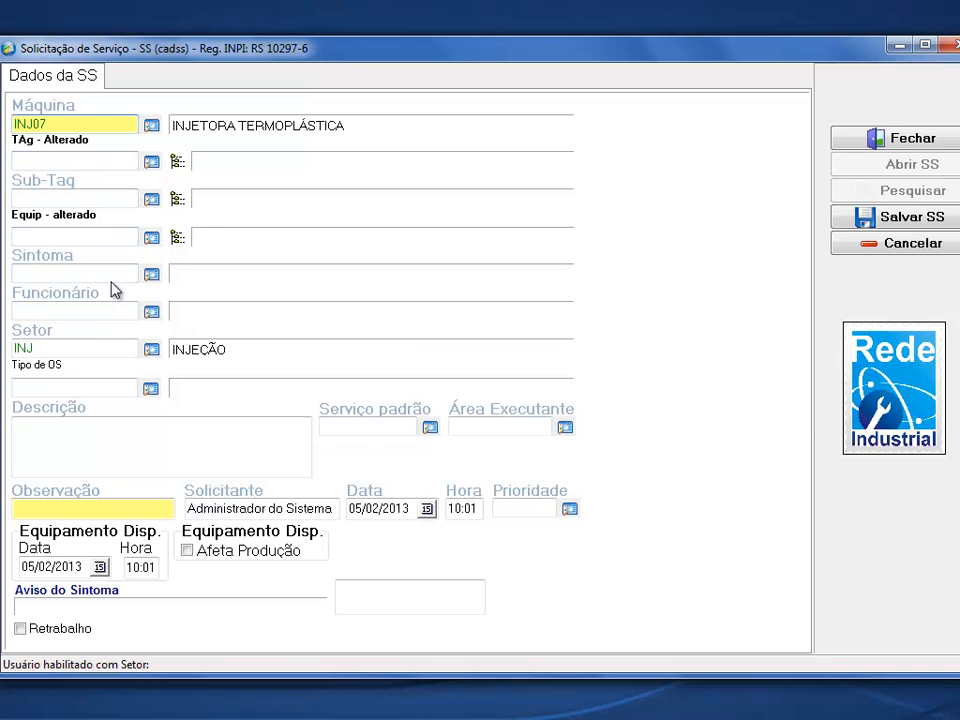
Set the request's symptom to 05 Perda de Fibra and assign an employee from the employee list.
left_click(151, 274)
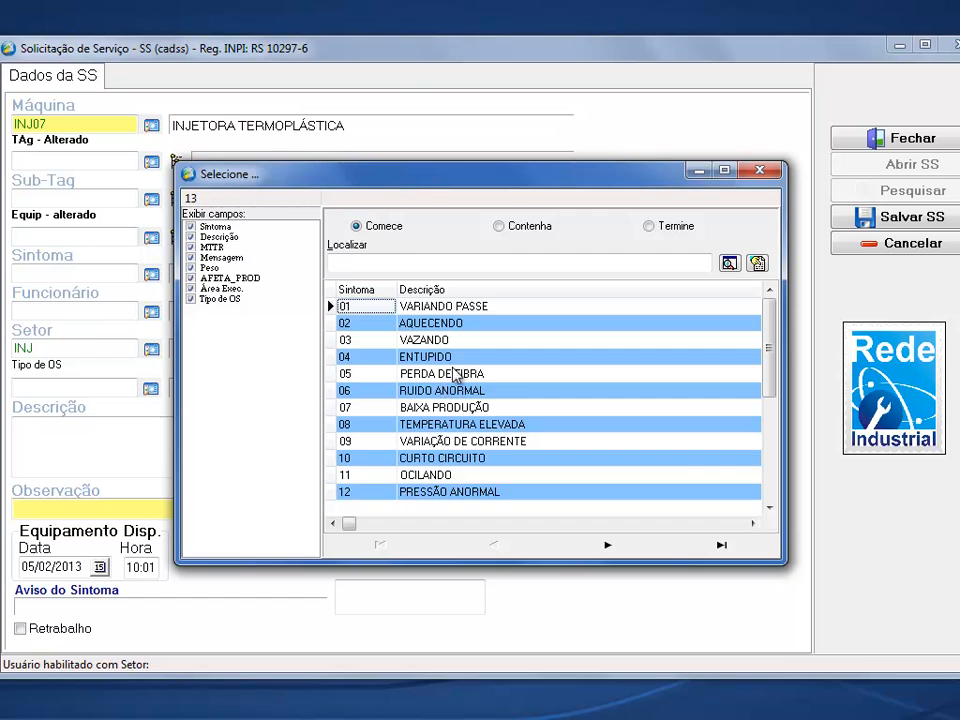
double_click(450, 376)
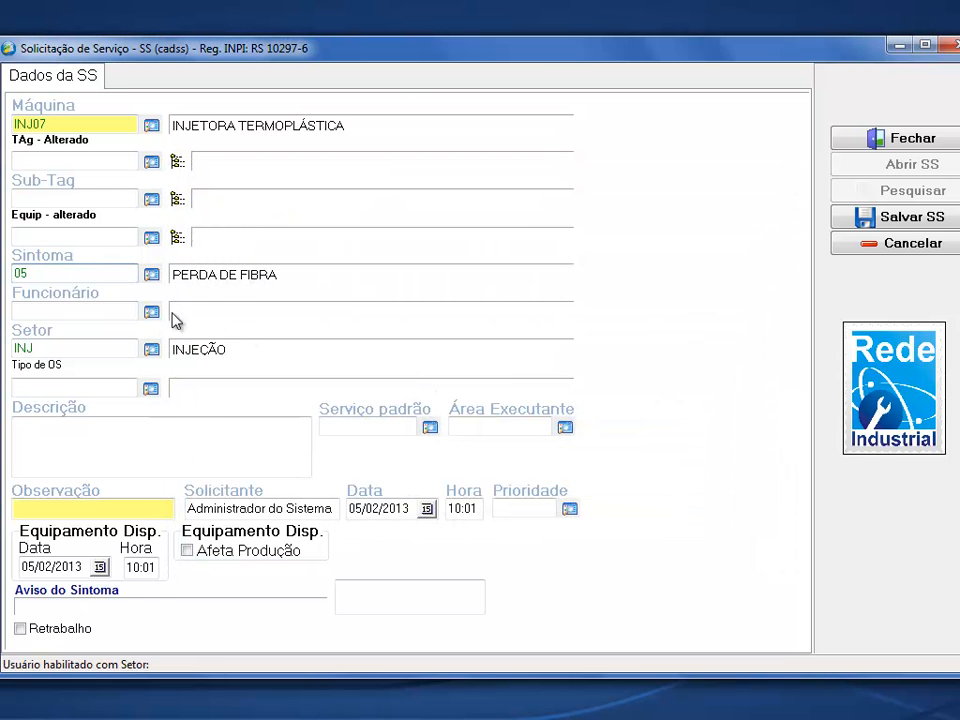
left_click(151, 311)
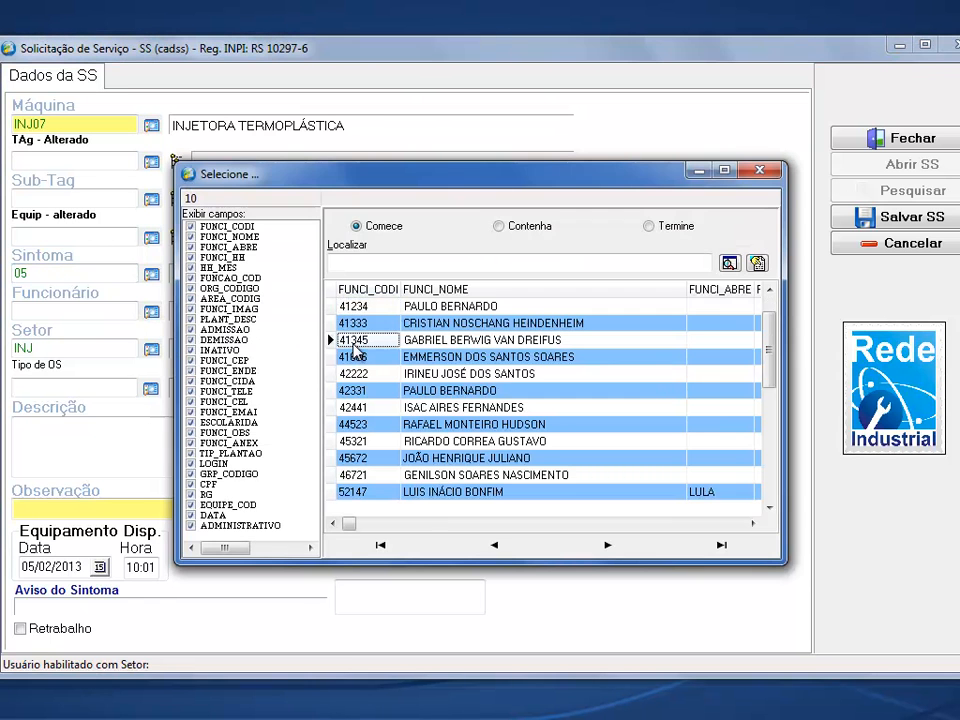
double_click(356, 350)
Set the request's work order type (Tipo de OS) to 1, Corretiva.
left_click(123, 394)
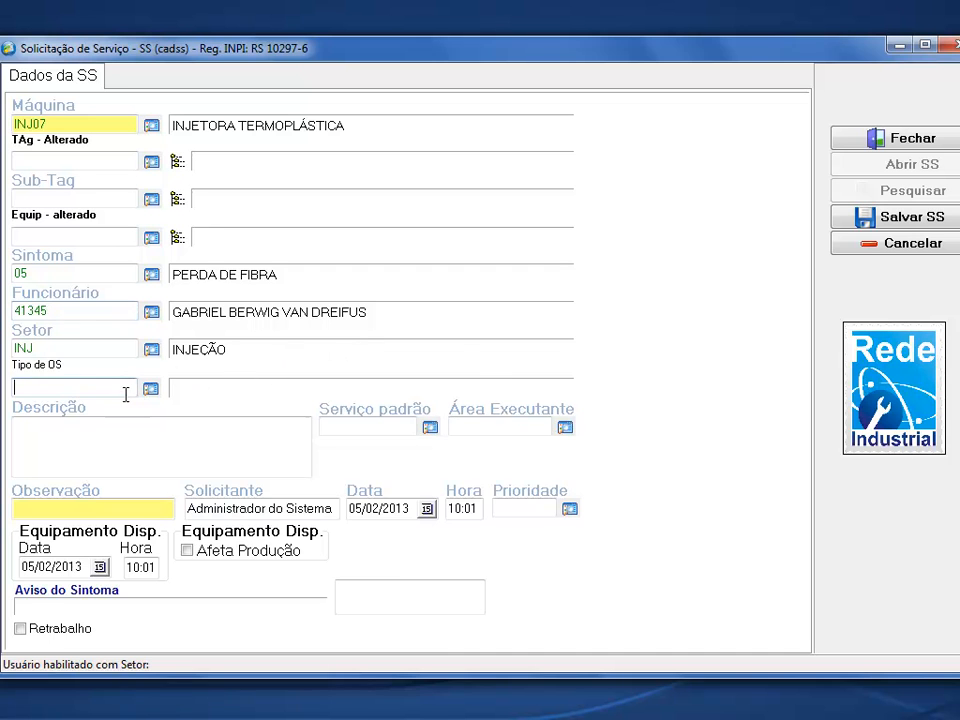
left_click(152, 389)
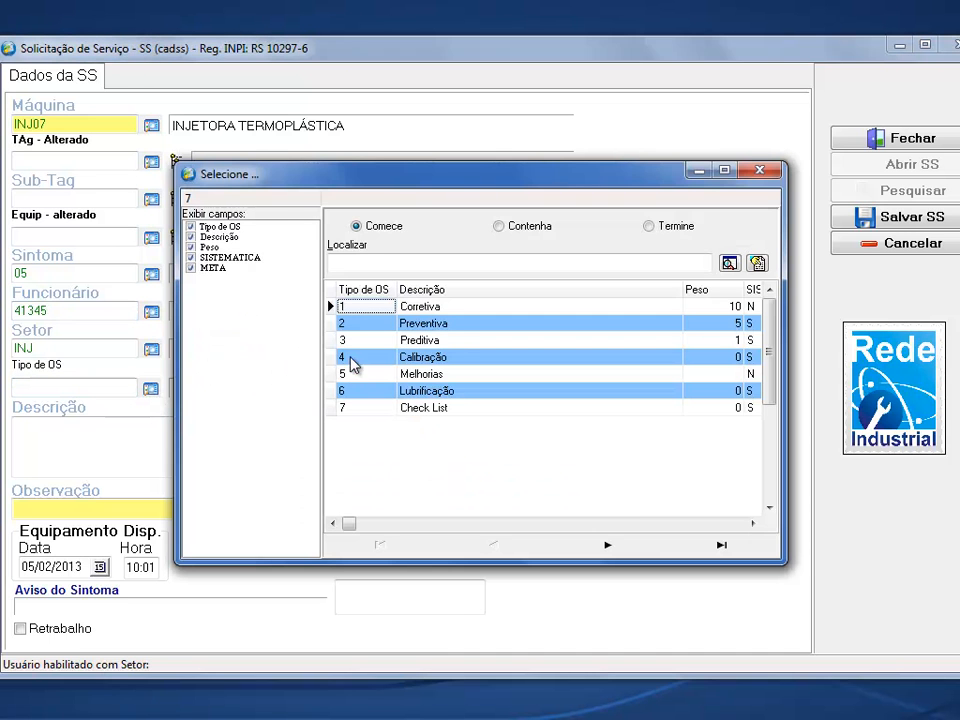
double_click(356, 311)
Enter "Perda de Fibra" as the request's description and "bos" as its observation.
left_click(261, 425)
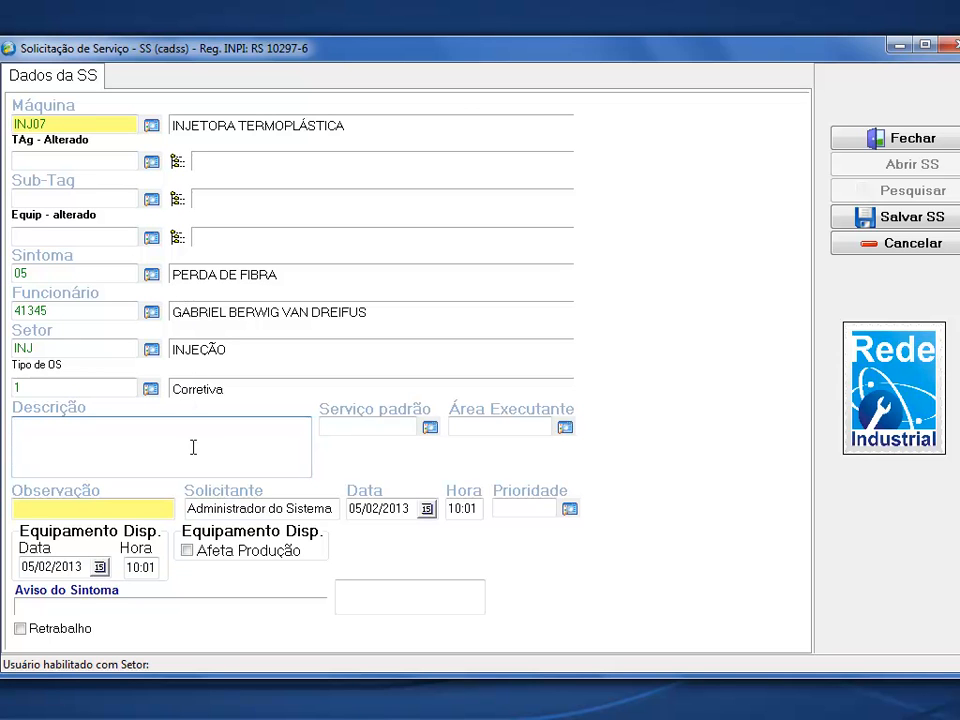
type("pERDA DE fIBRA")
key("shift+Home")
type("Perda de Fibra")
left_click(119, 510)
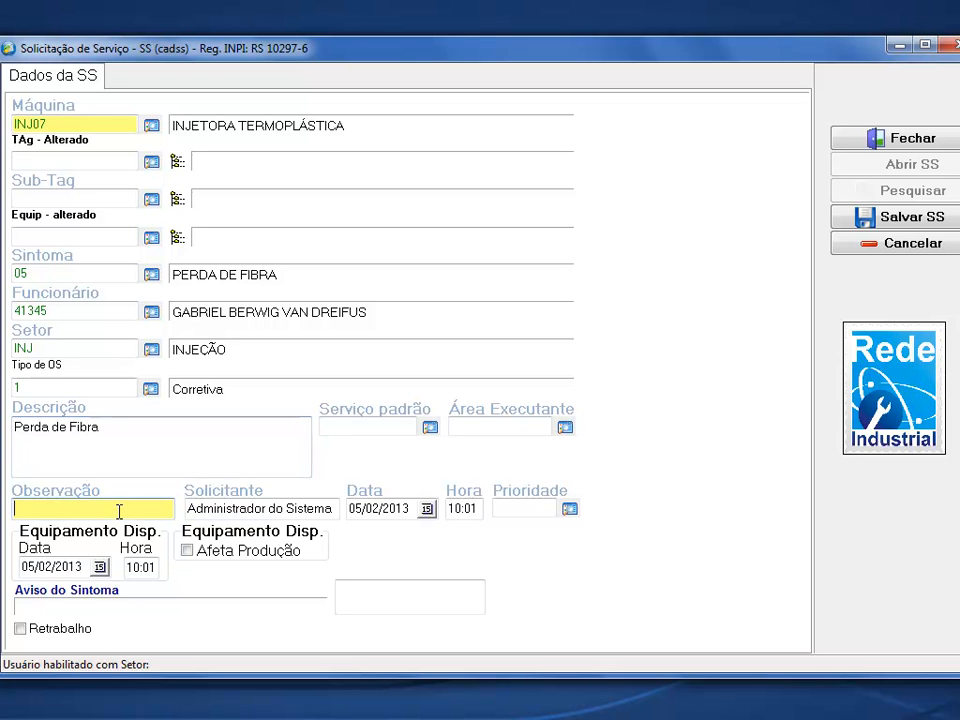
type("bos")
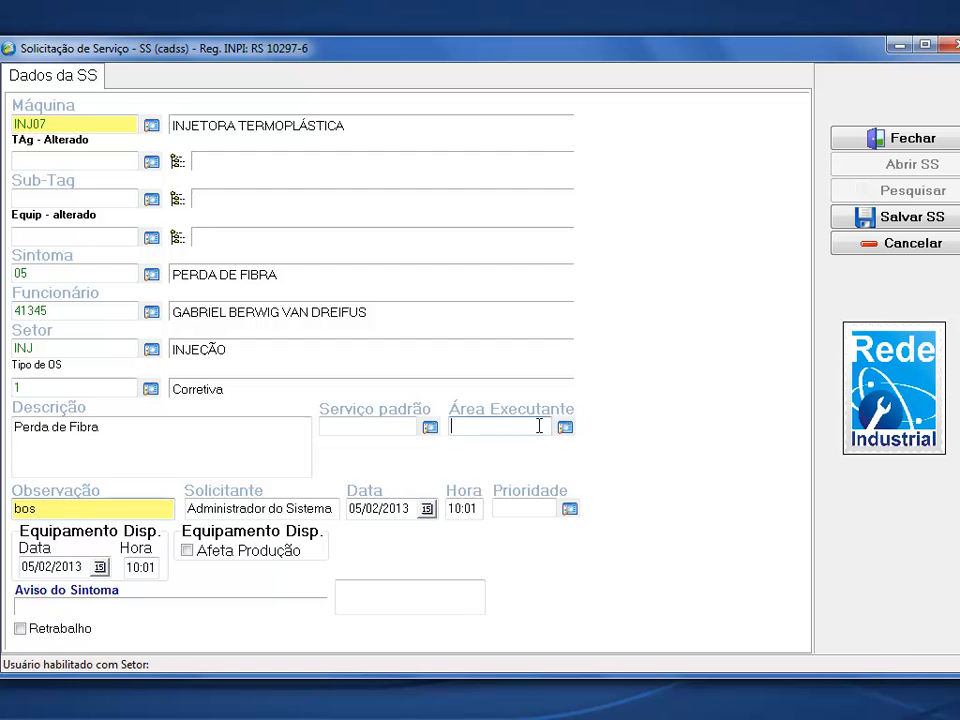
Set the executing area to MMEC and save the service request without printing it.
left_click(565, 427)
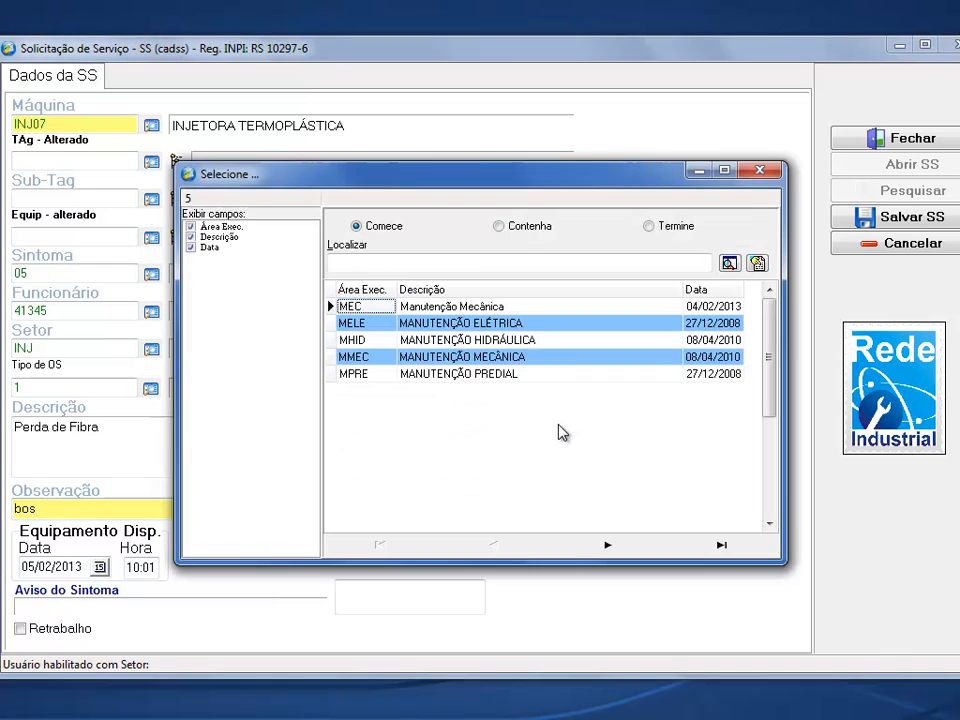
double_click(508, 358)
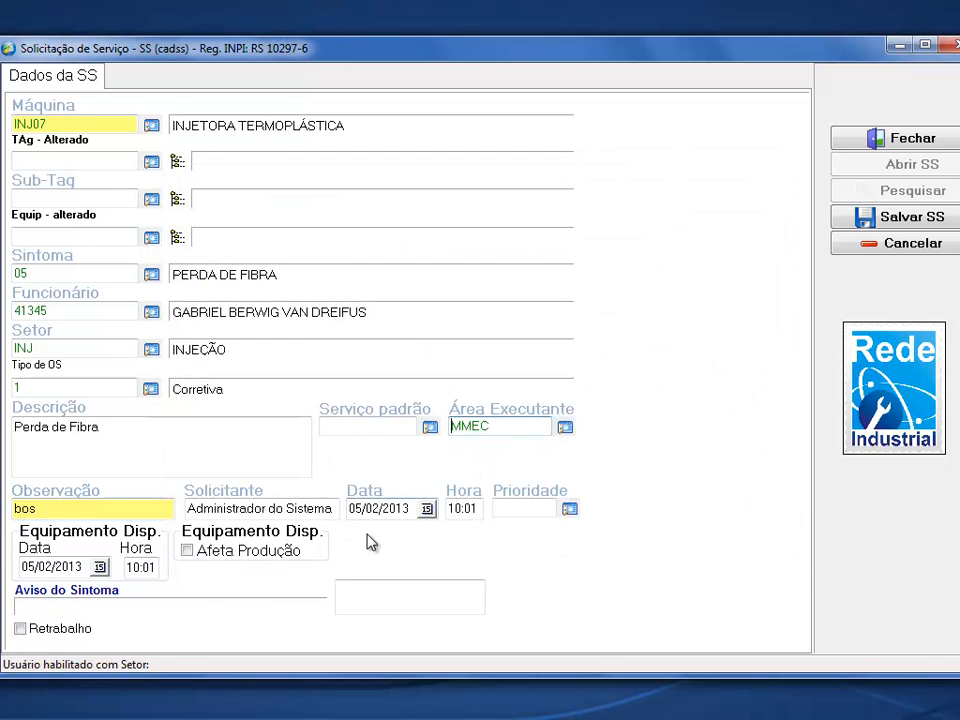
left_click(900, 216)
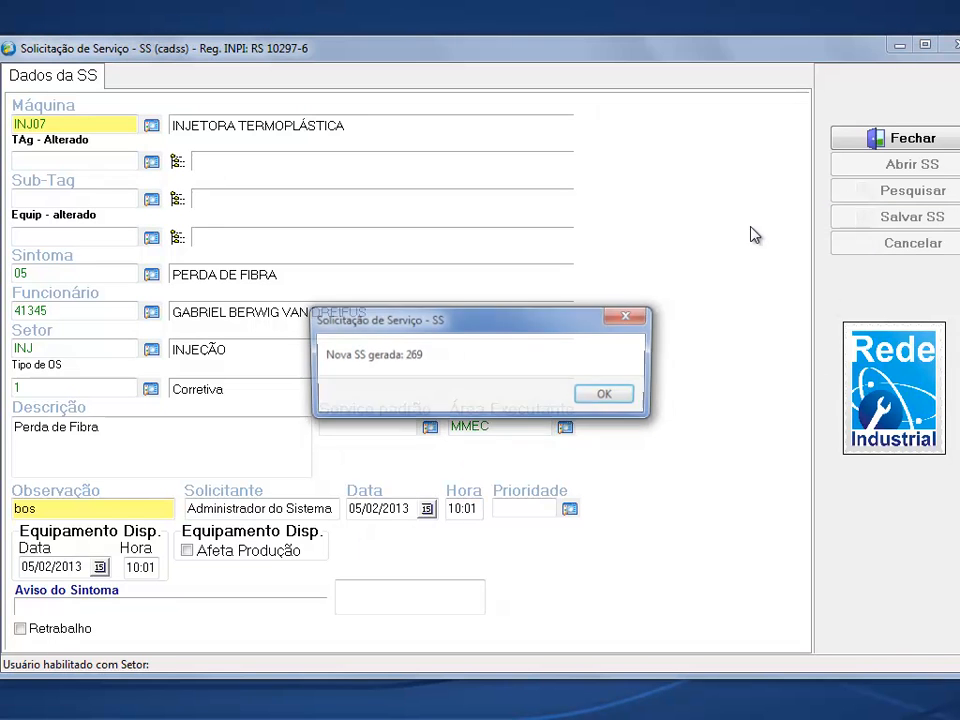
left_click(608, 396)
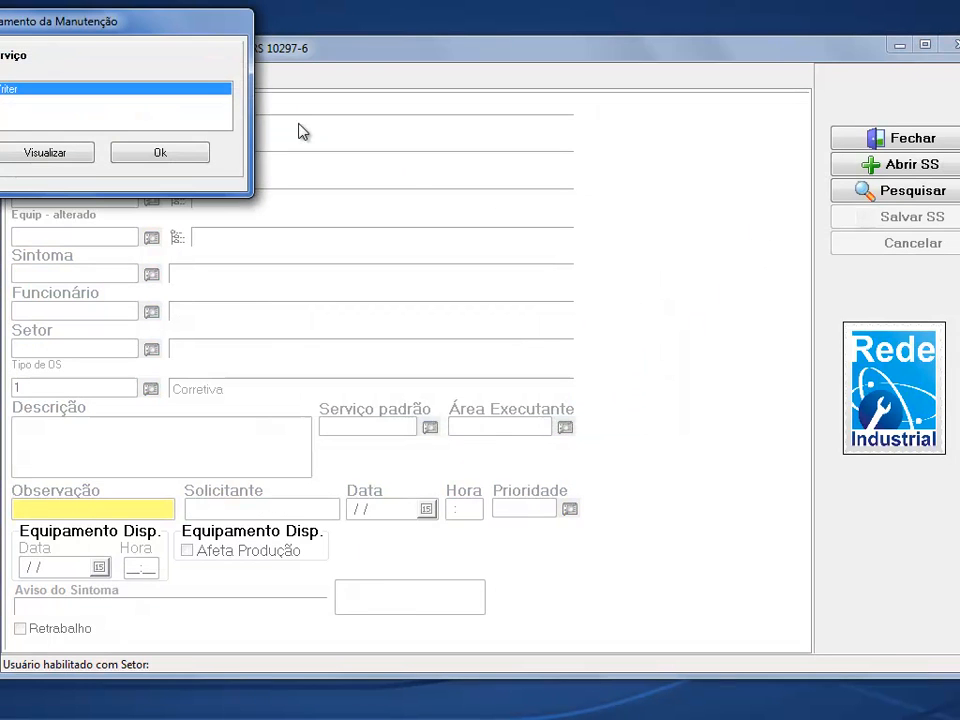
left_click_drag(97, 25, 302, 138)
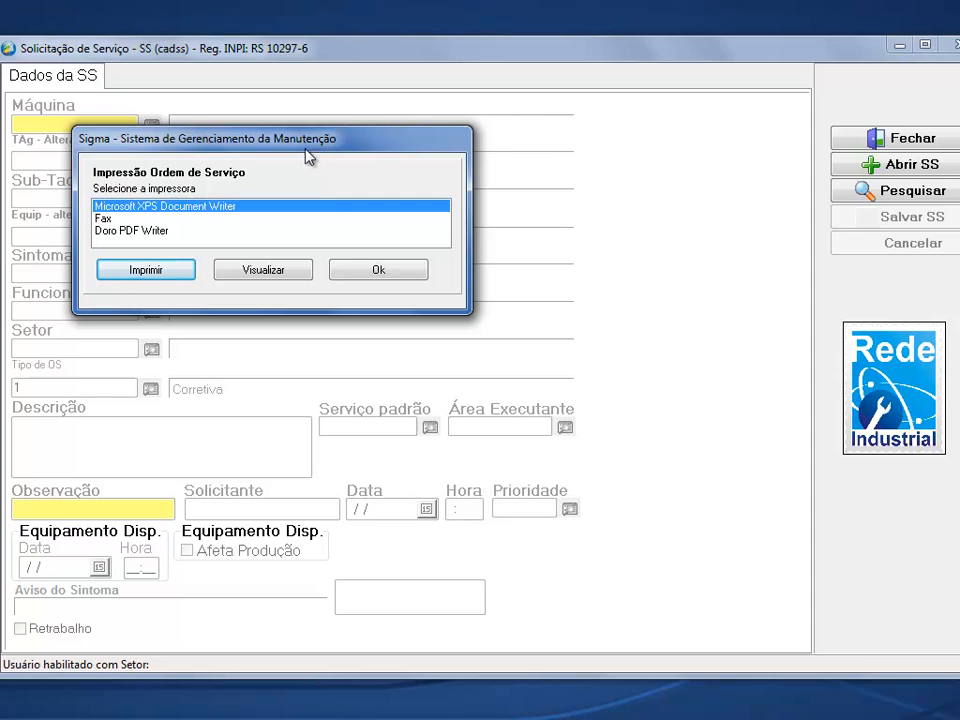
left_click(375, 276)
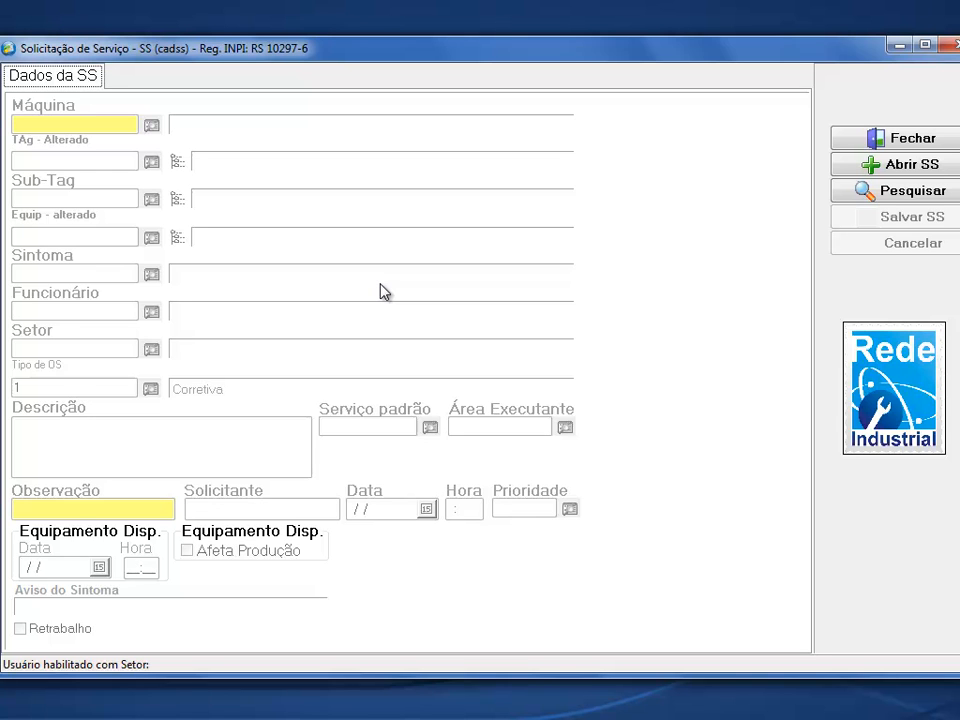
Search the pending service requests and compare the follow-up text of the TRE03 and INJ07 requests.
left_click(897, 193)
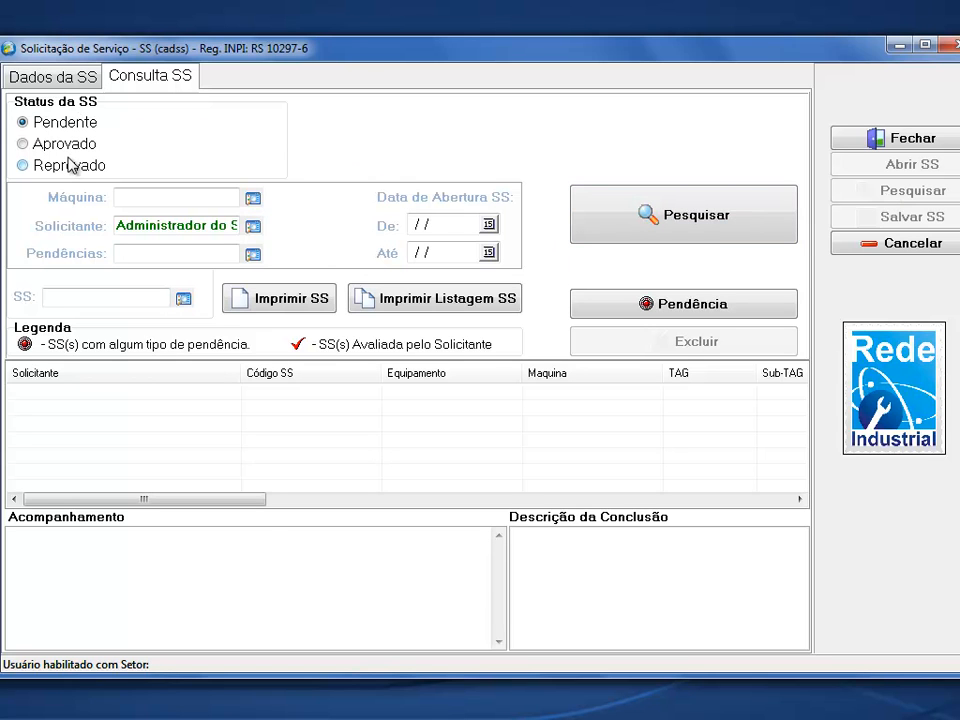
left_click(606, 218)
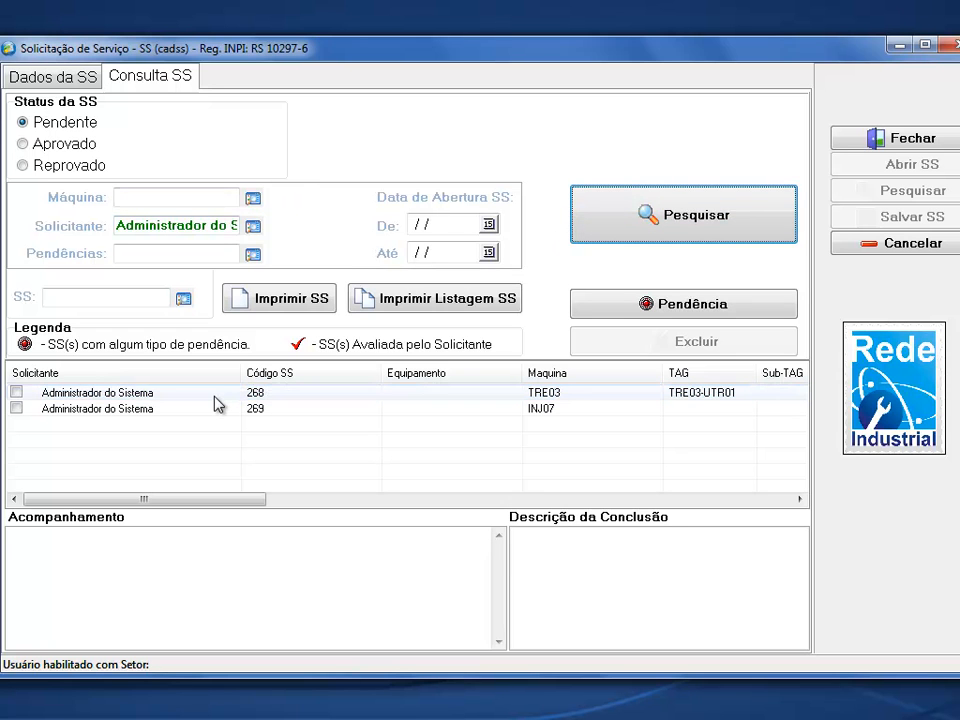
left_click(213, 399)
left_click(213, 410)
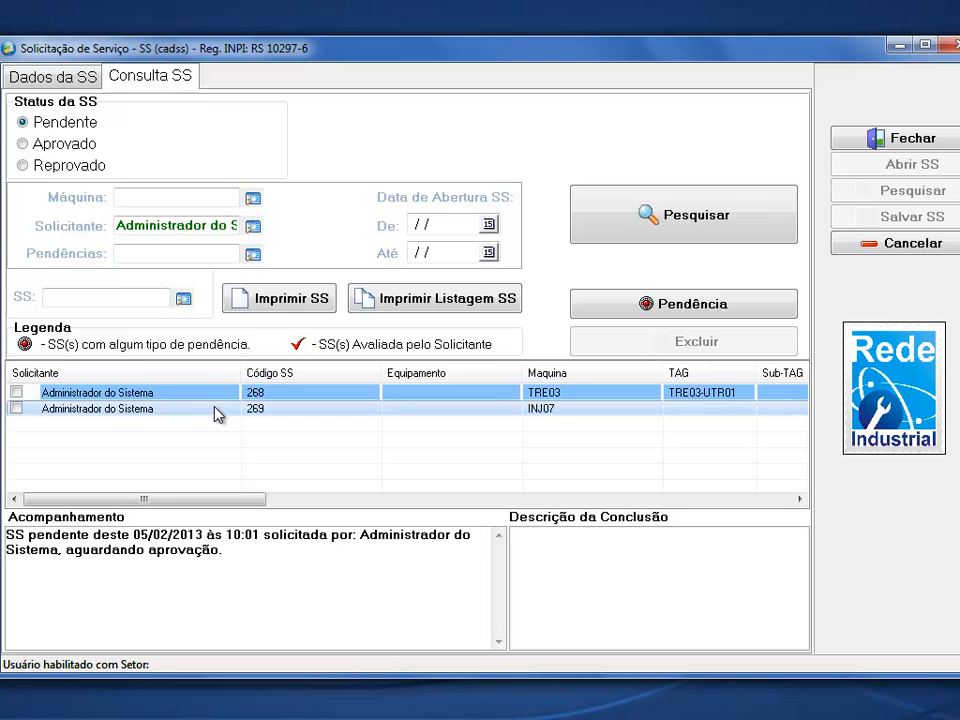
left_click(207, 397)
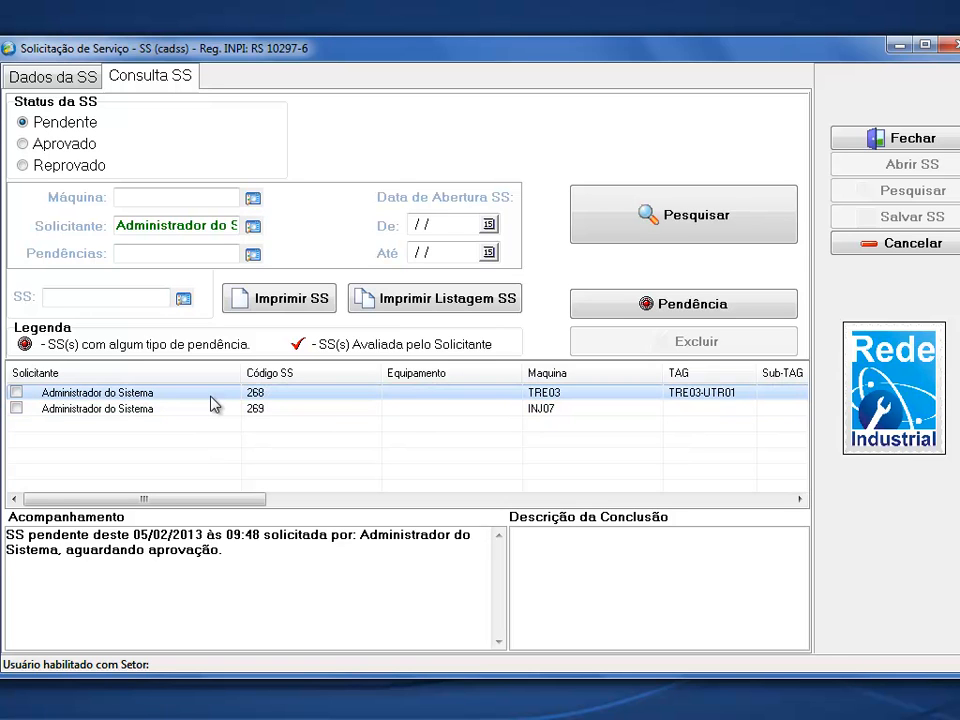
left_click(200, 409)
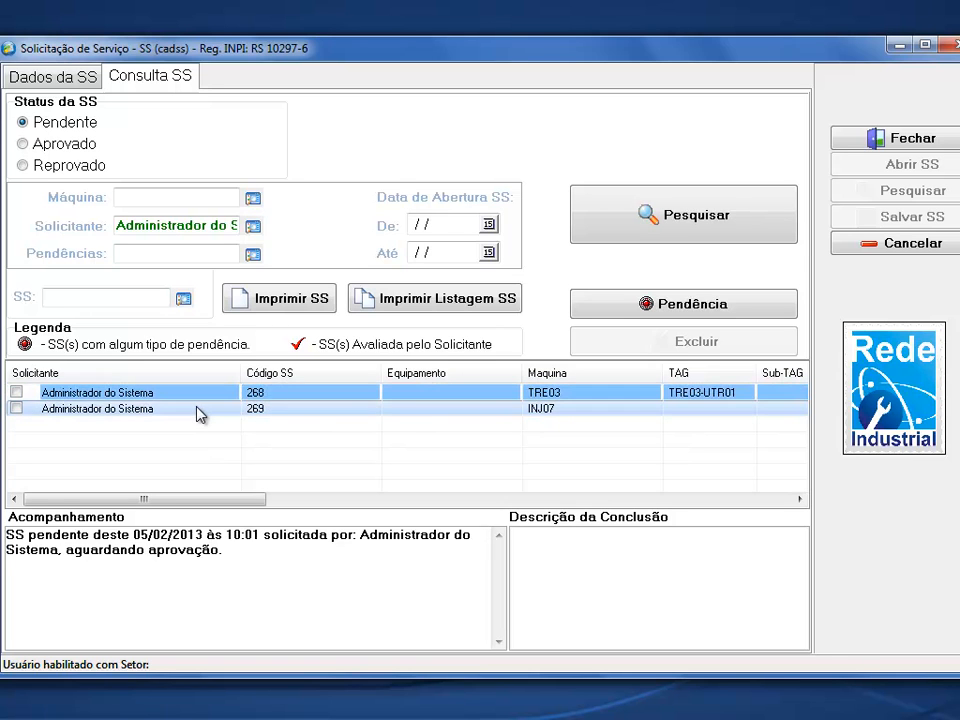
left_click(206, 398)
left_click(204, 408)
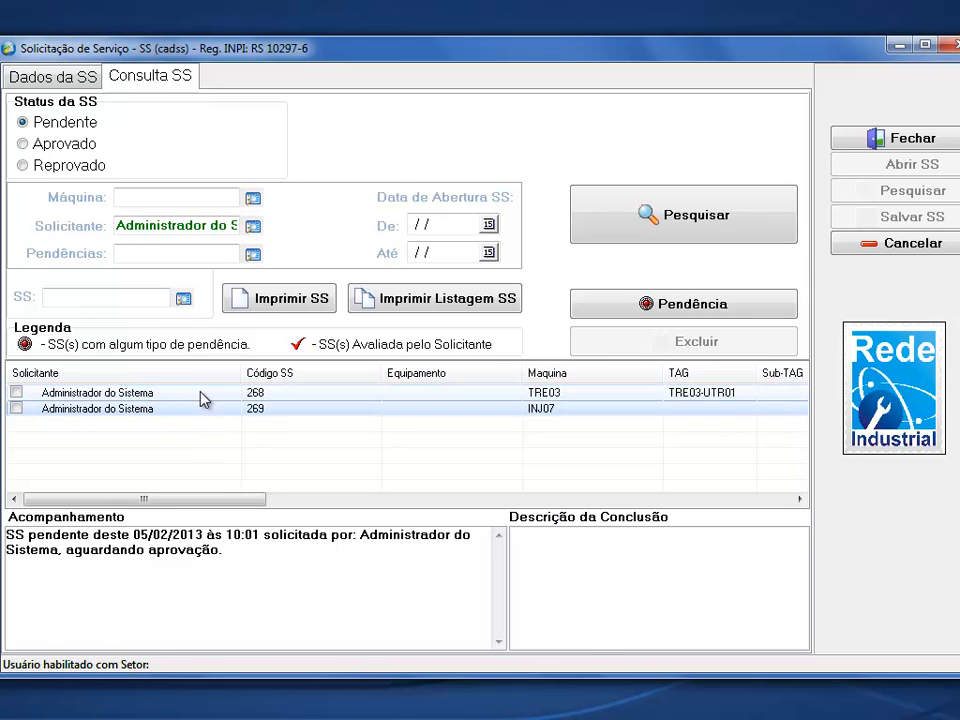
left_click(204, 396)
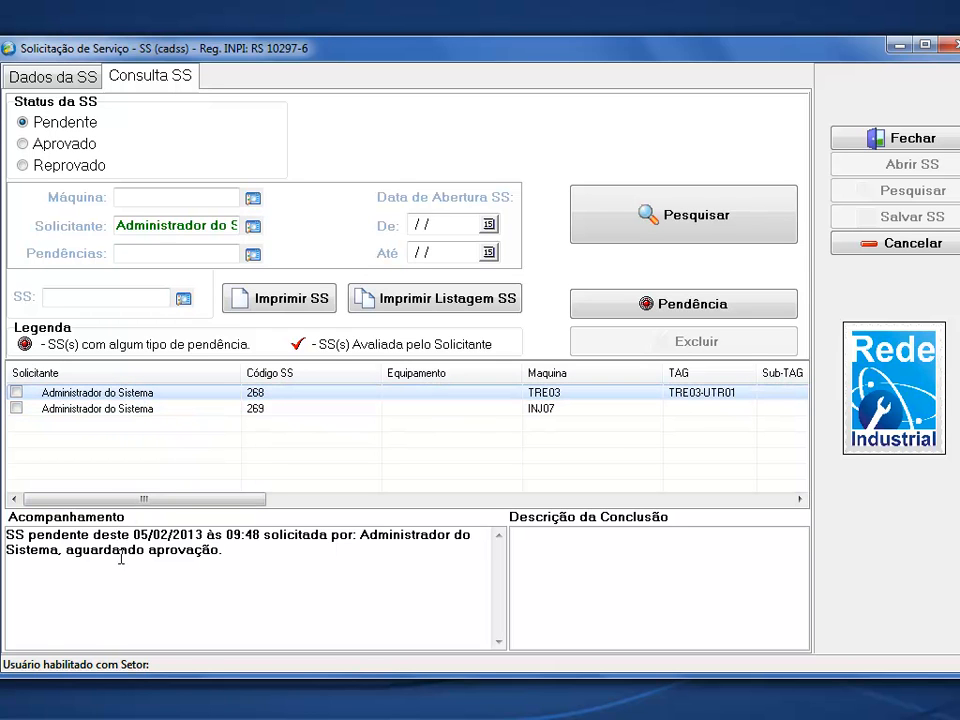
left_click(157, 408)
left_click(164, 397)
left_click(265, 407)
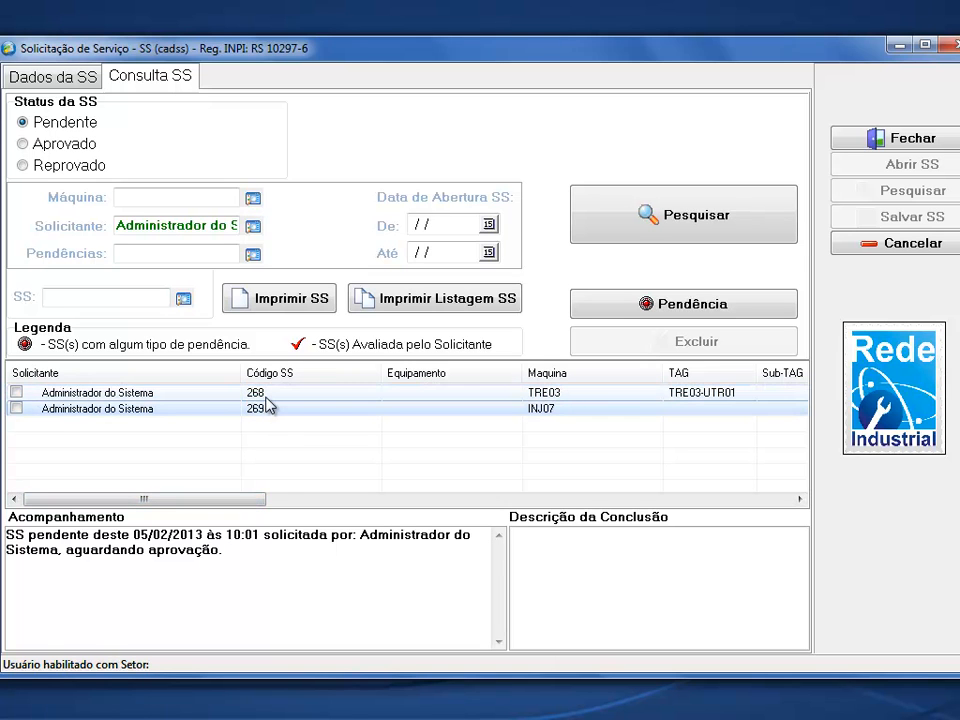
key("Up")
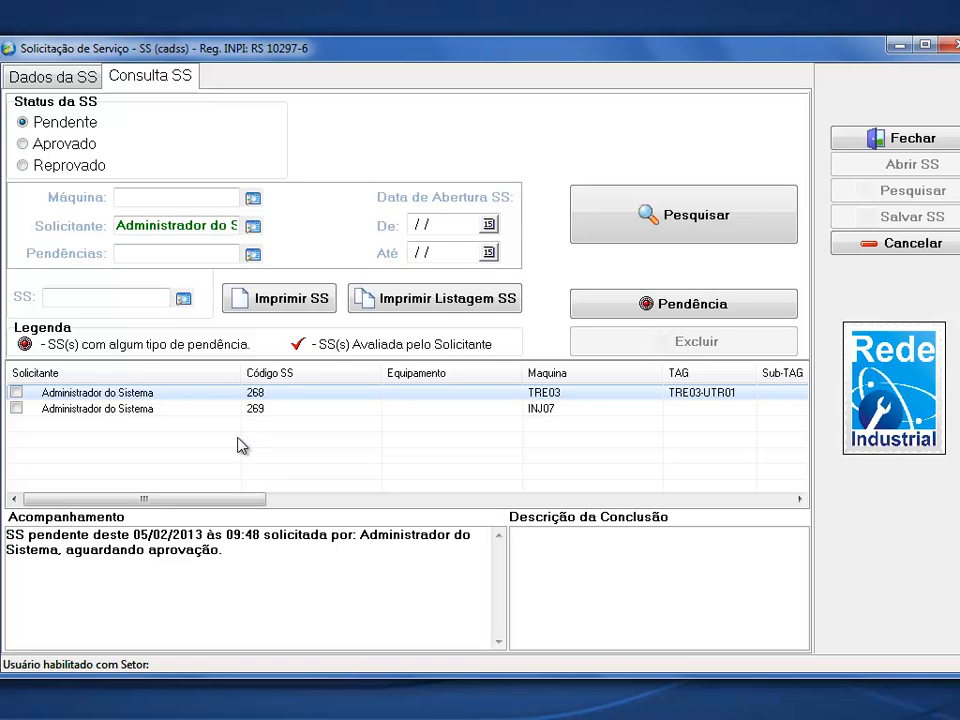
Search the approved service requests with pending work orders and view the follow-up of the TCNC04 request.
left_click(77, 147)
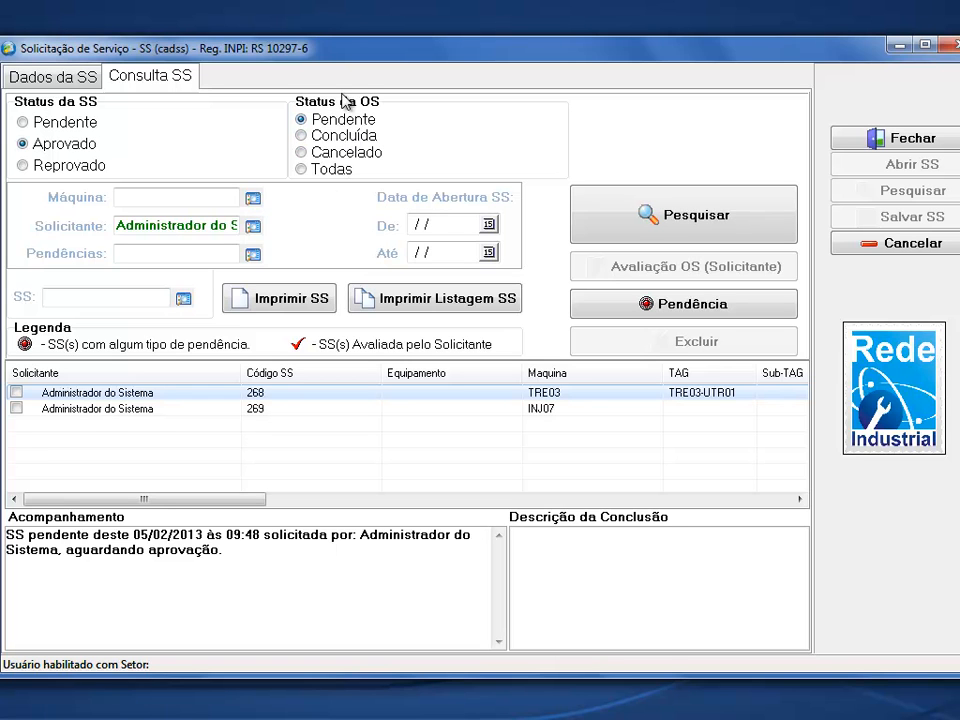
left_click(697, 240)
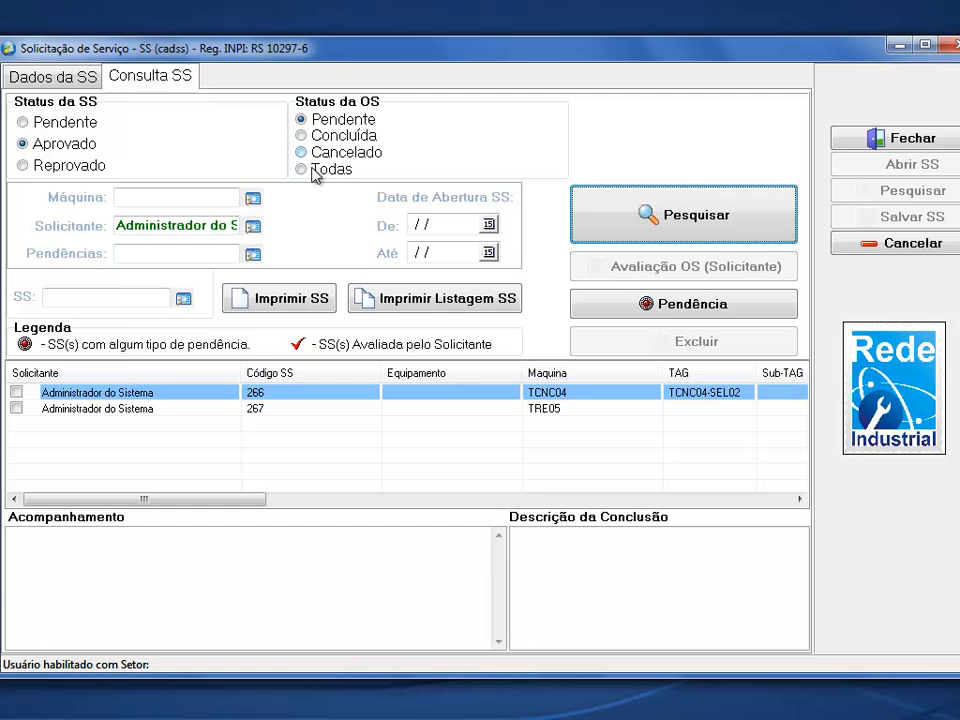
left_click(159, 395)
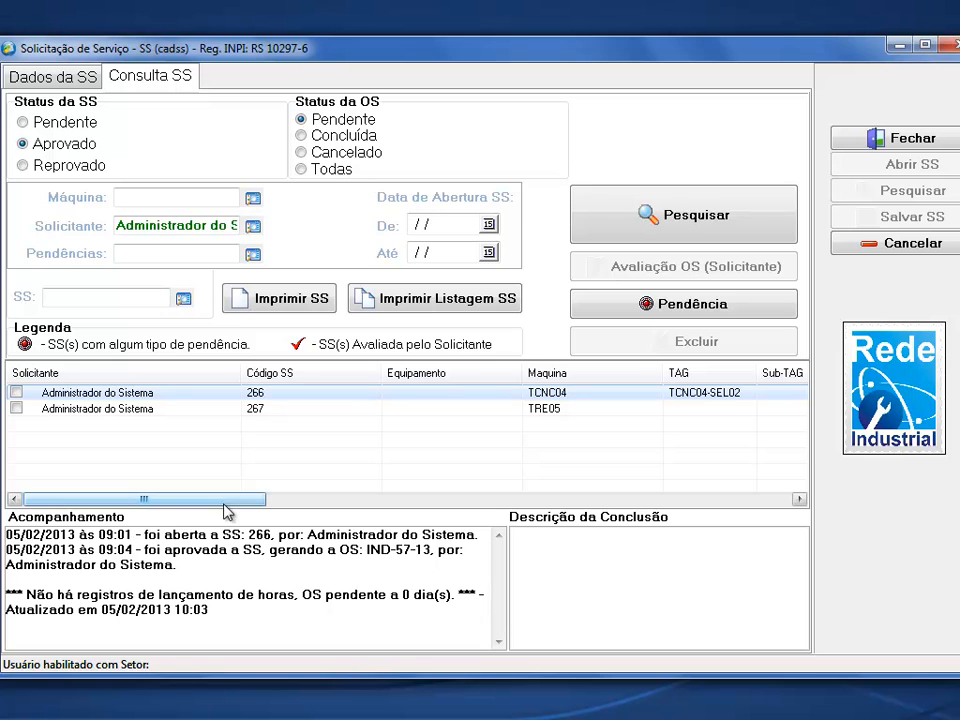
Read the approval and worked-hours entries in the follow-up text of the TCNC04 request.
left_click_drag(173, 549, 230, 550)
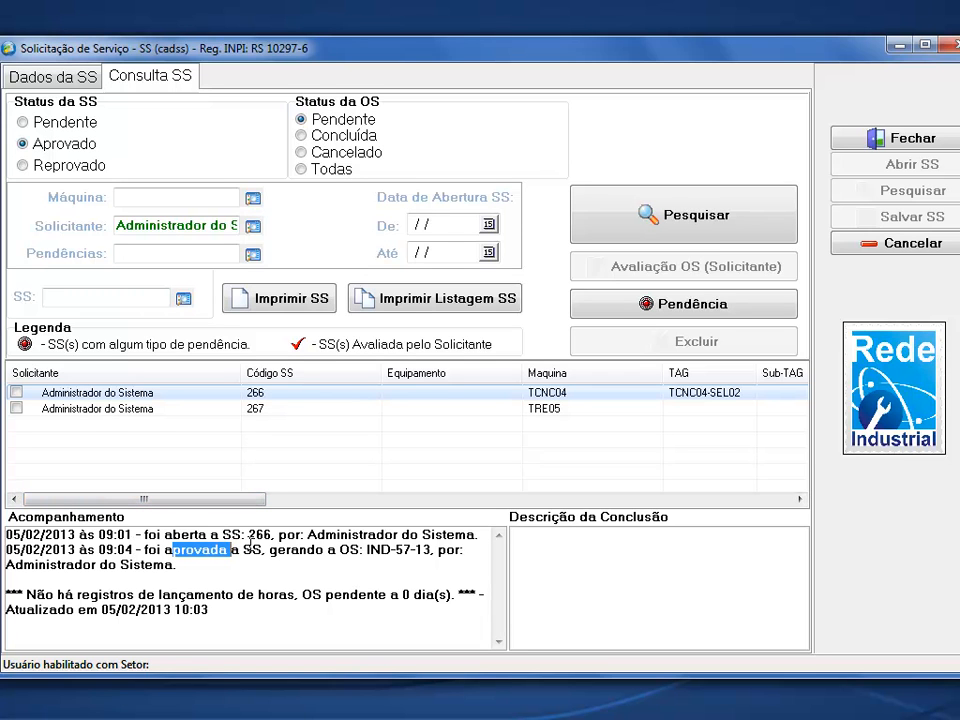
left_click(275, 564)
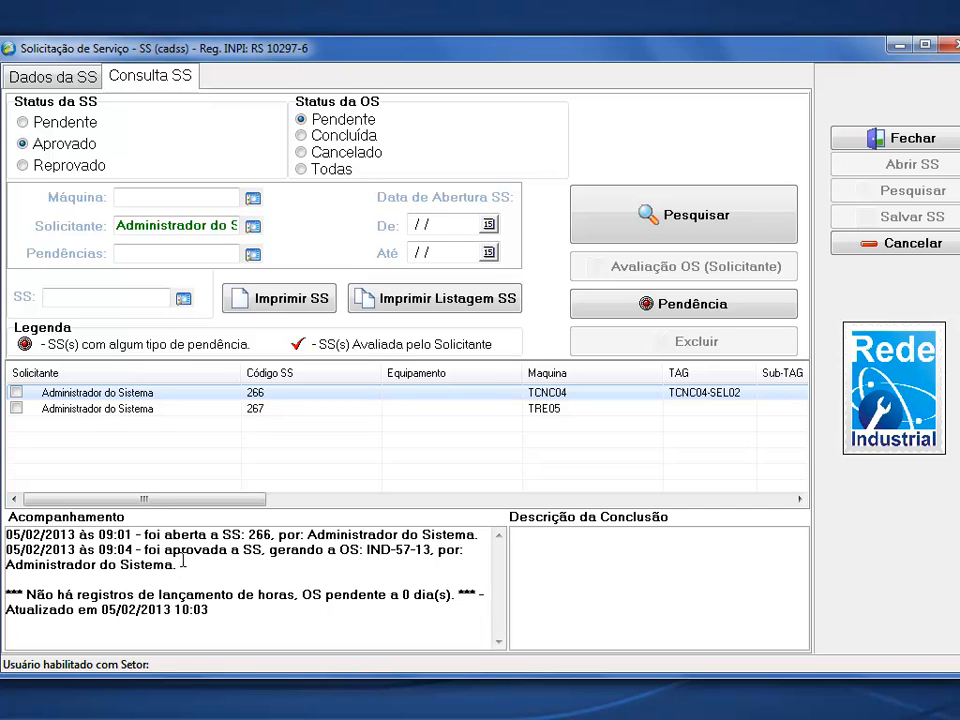
left_click_drag(74, 594, 251, 604)
left_click(258, 596)
Copy the TCNC04 request's full follow-up text into Notepad, view it there, and close Notepad without saving.
left_click_drag(229, 610, 10, 535)
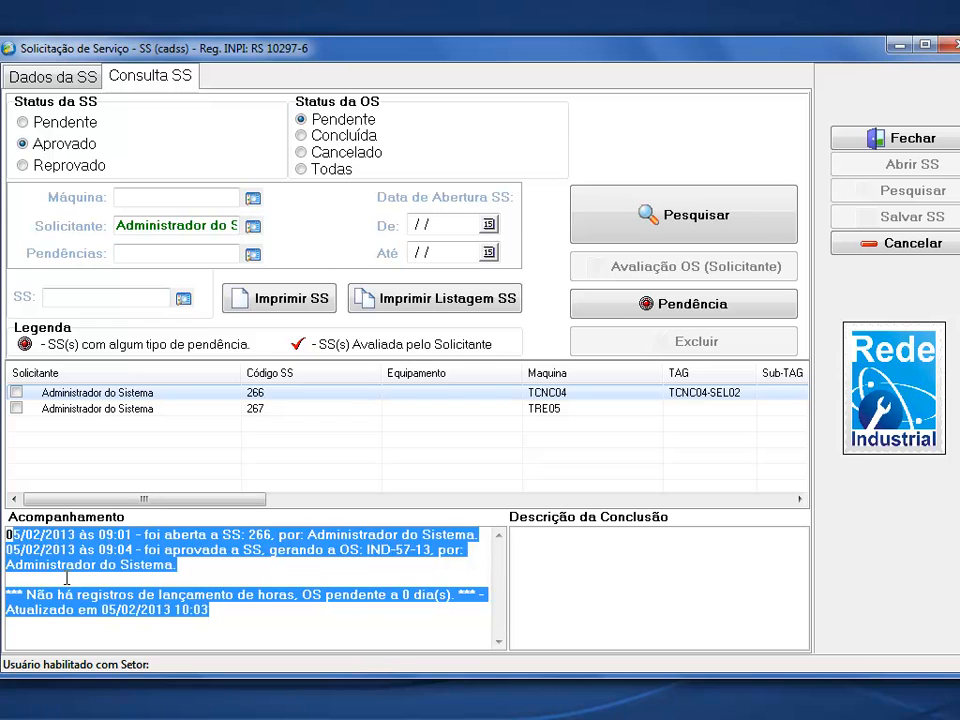
key("super+r")
key("Return")
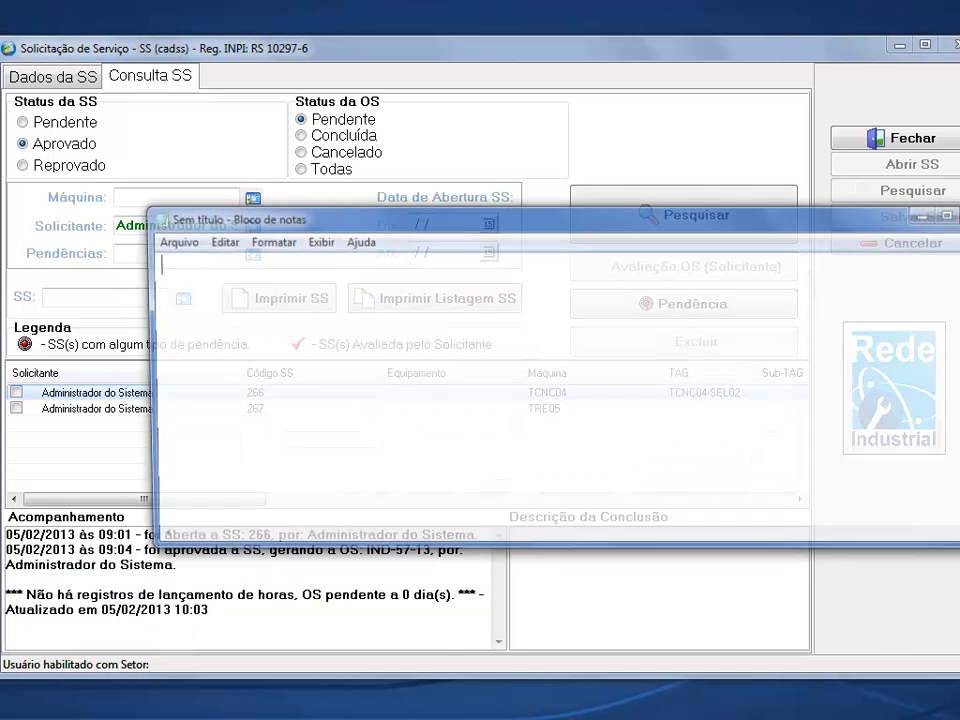
type("05/02/2013 às 09:01 - foi aberta a SS: 266, por: Administrador do Sistema. 05/02/2013 às 09:04 - foi aprovada a SS, gerando a OS: IND-57-13, por: Administrador do Sistema.  *** Não há registros de lançamento de horas, OS pendente a 0 dia(s). *** - Atualizado em 05/02/2013 10:03")
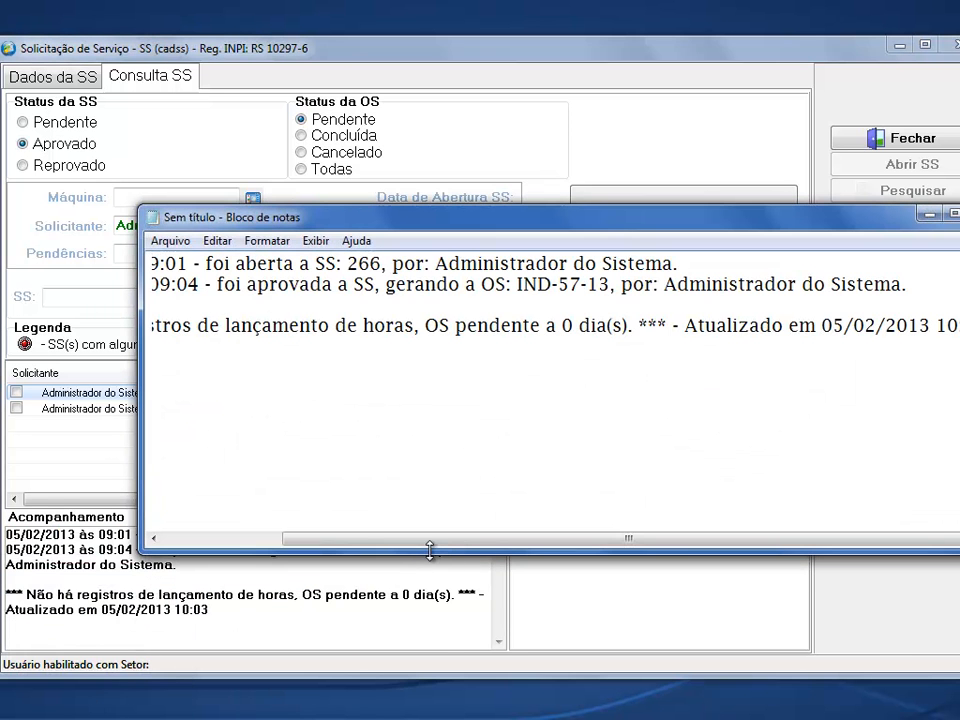
left_click_drag(499, 543, 317, 542)
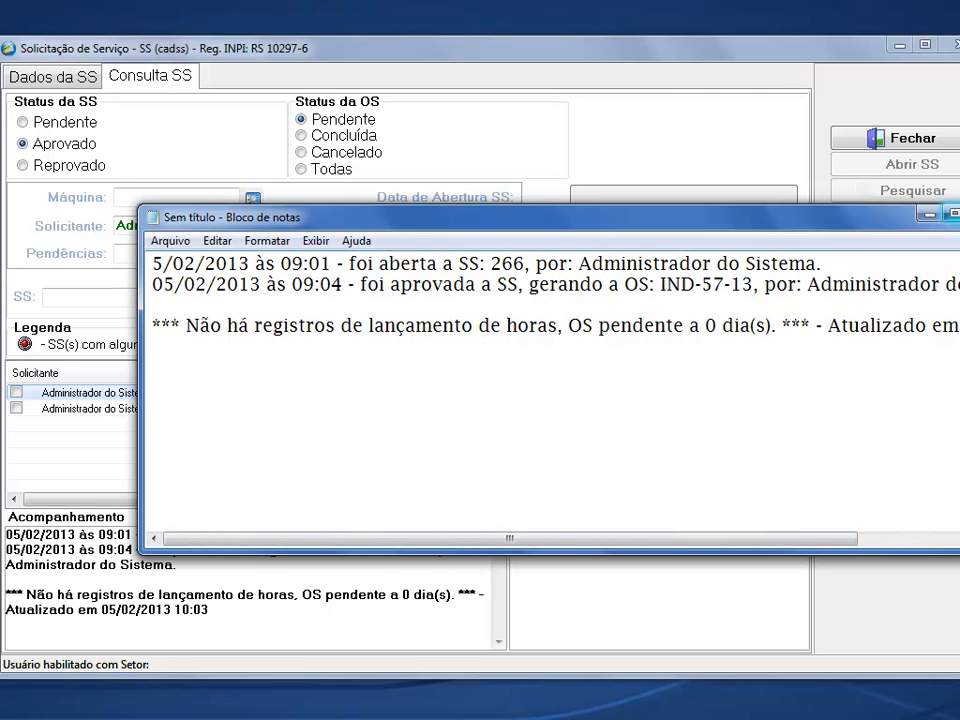
key("alt+F4")
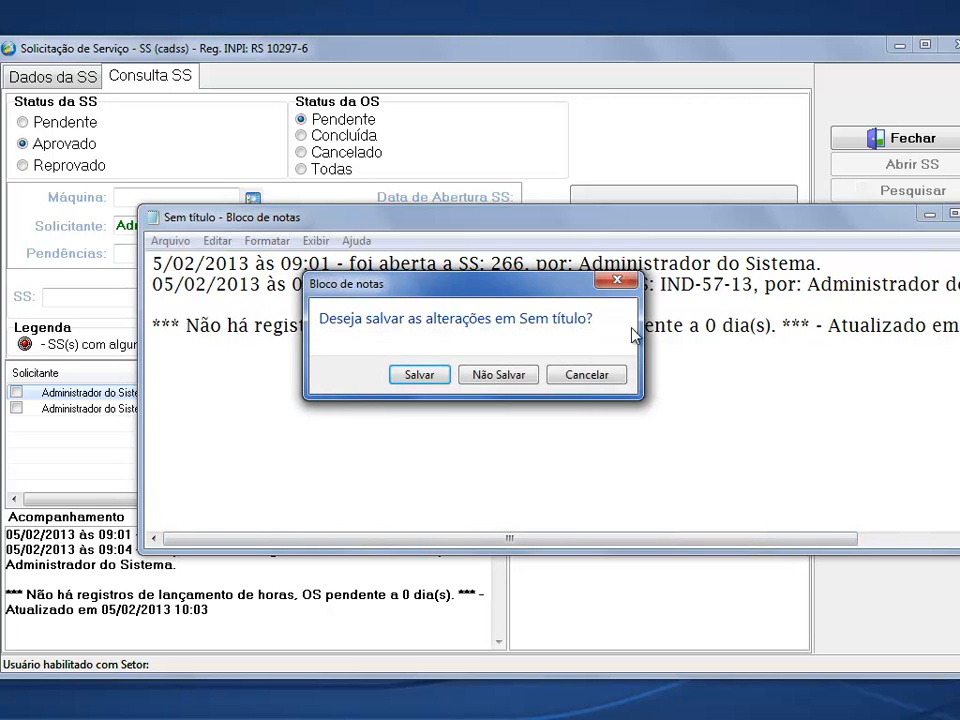
left_click(500, 376)
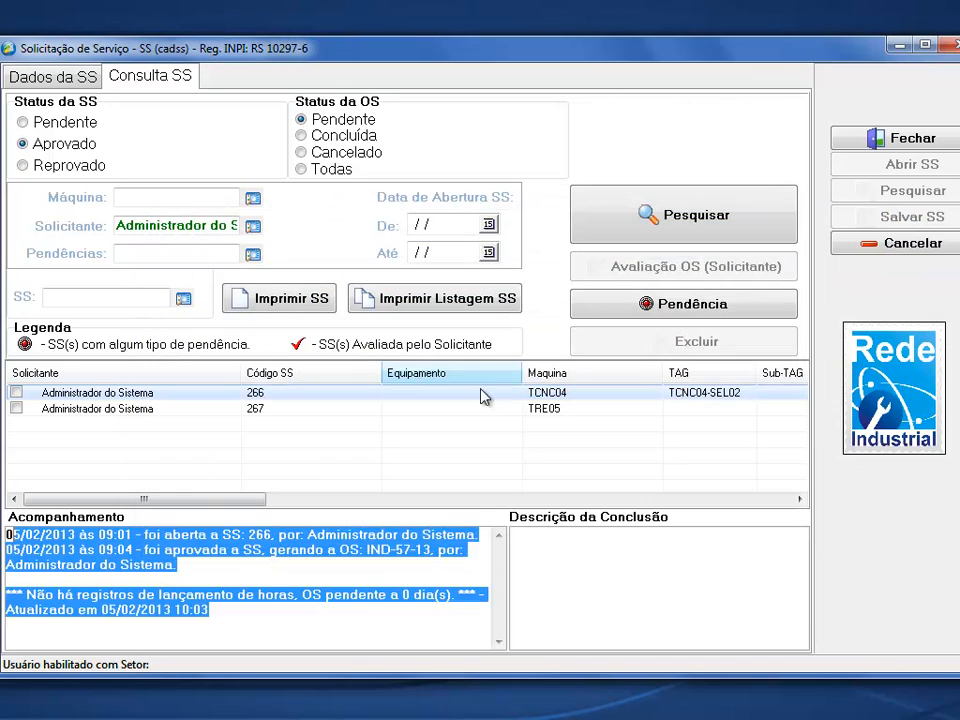
left_click(258, 616)
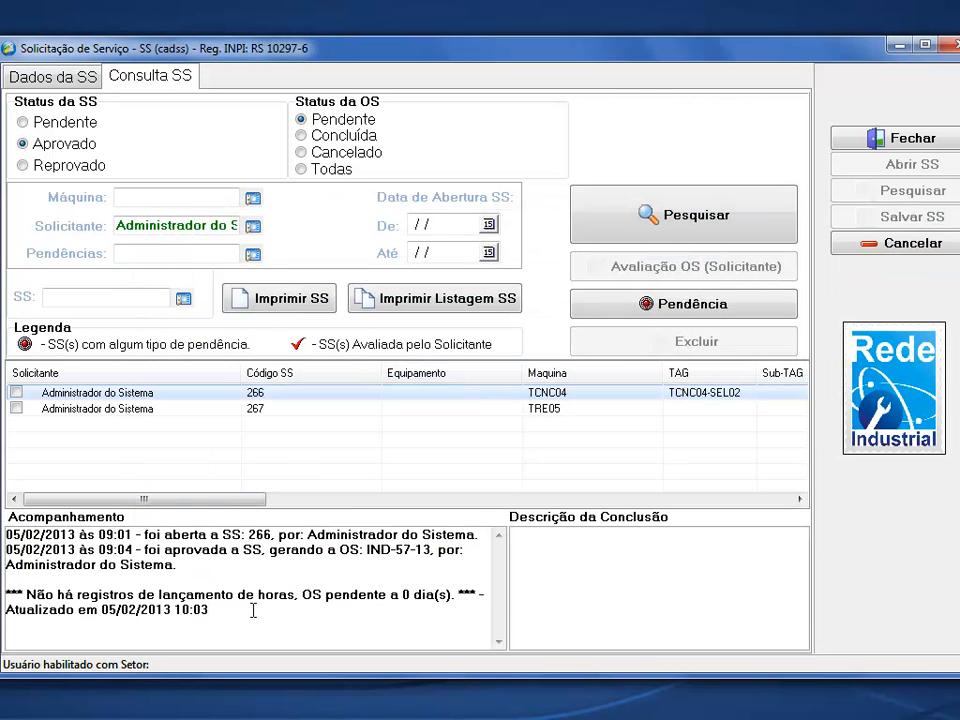
Compare the follow-up texts of the approved TCNC04 and TRE05 requests.
left_click(243, 410)
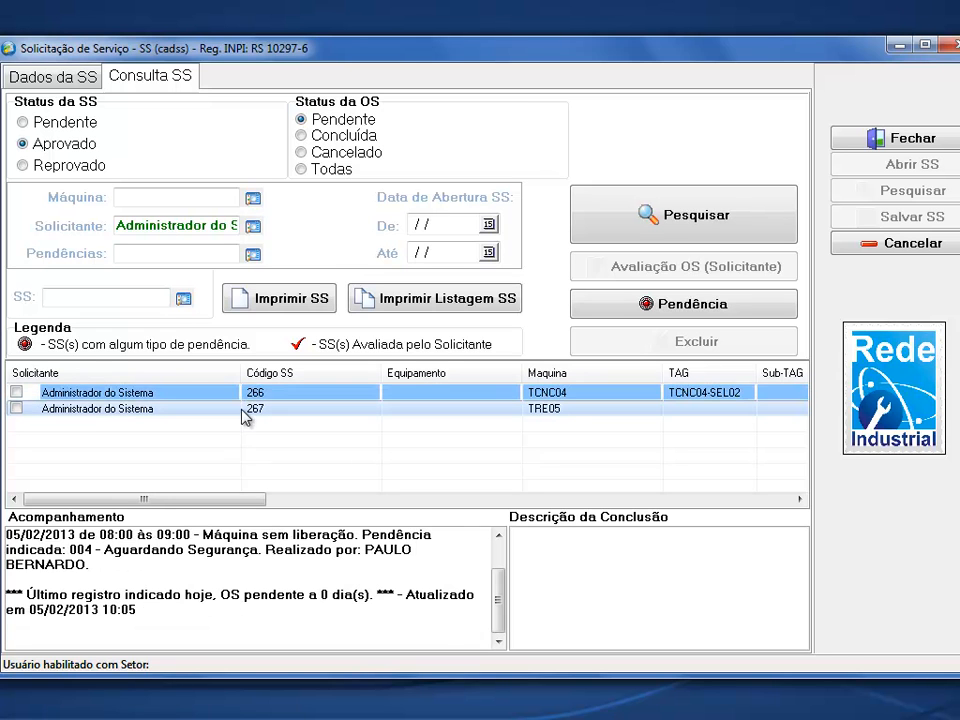
left_click(263, 396)
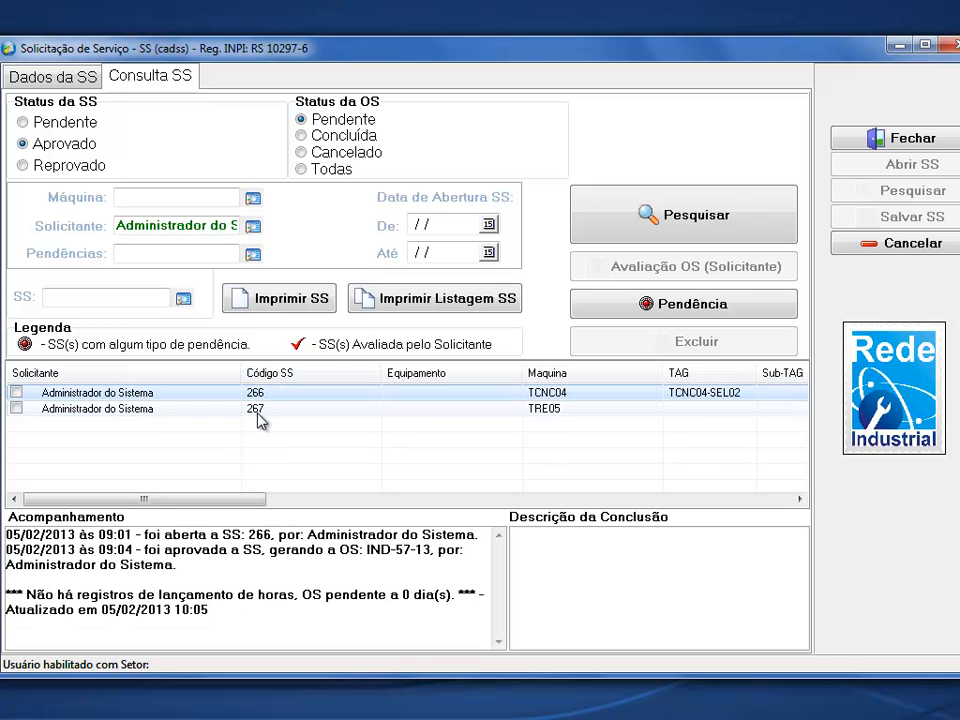
left_click(258, 418)
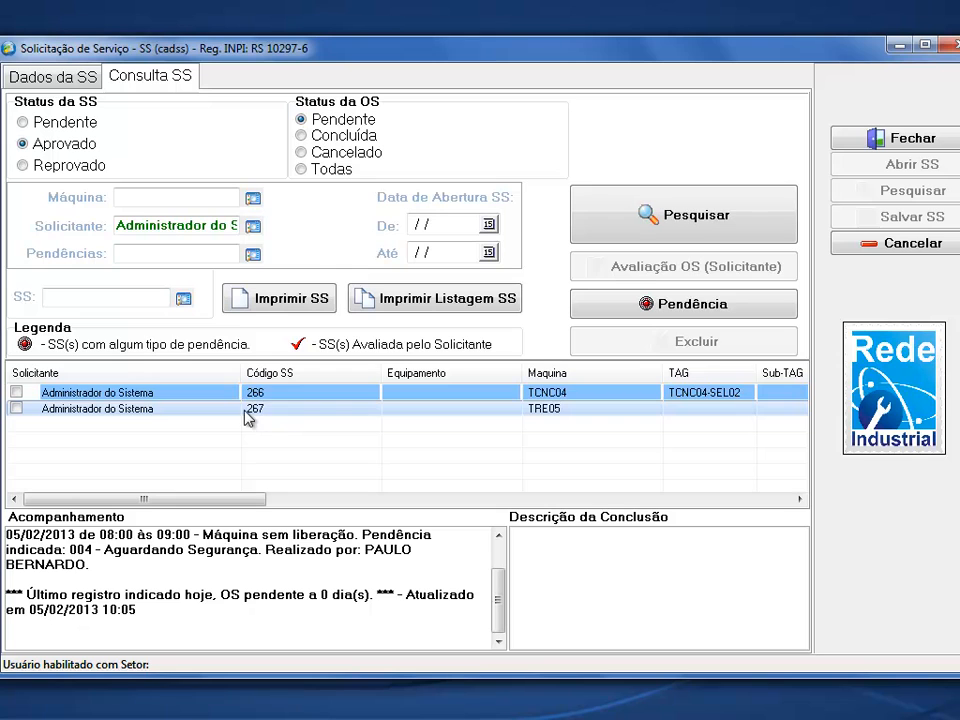
left_click(237, 398)
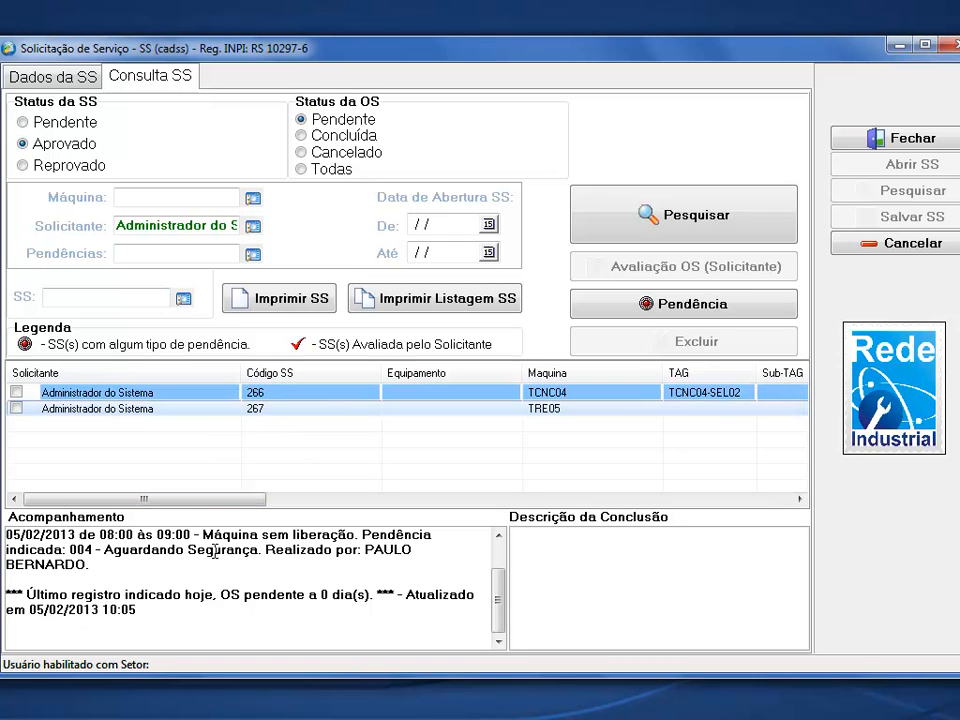
Examine the logged work entry in the TRE05 request's follow-up, including its service description, pending reason and technician.
left_click_drag(499, 621, 512, 587)
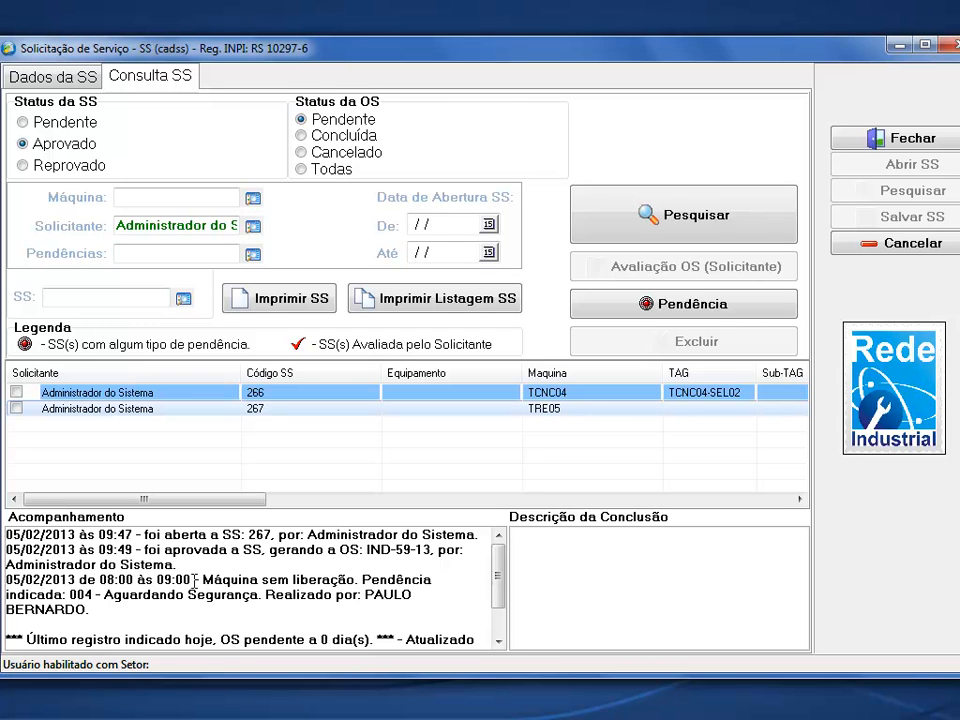
left_click_drag(198, 580, 302, 583)
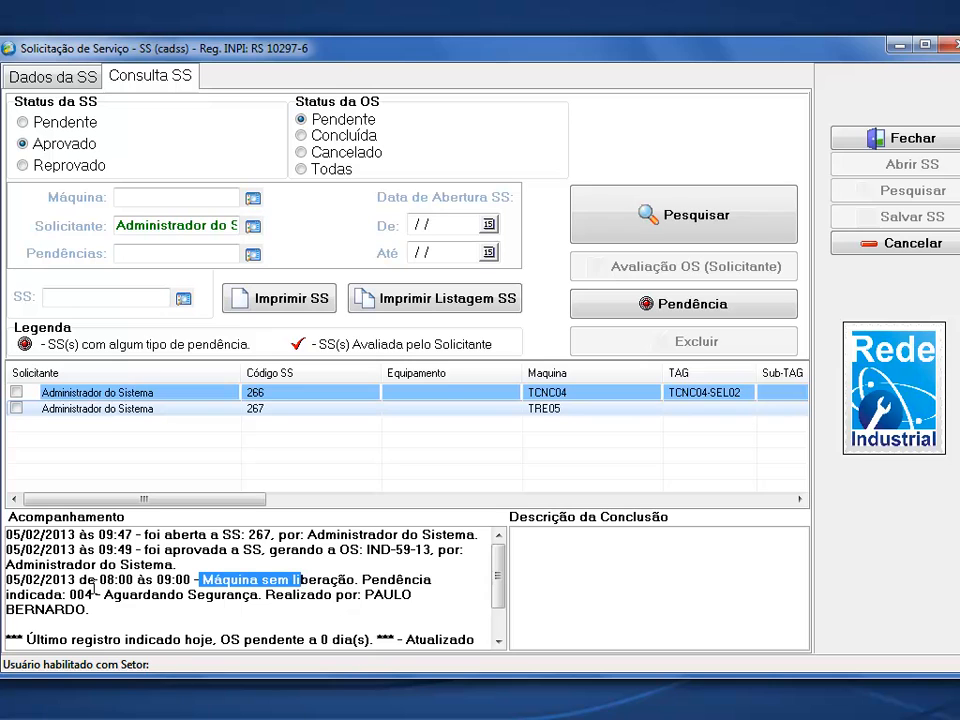
left_click(182, 614)
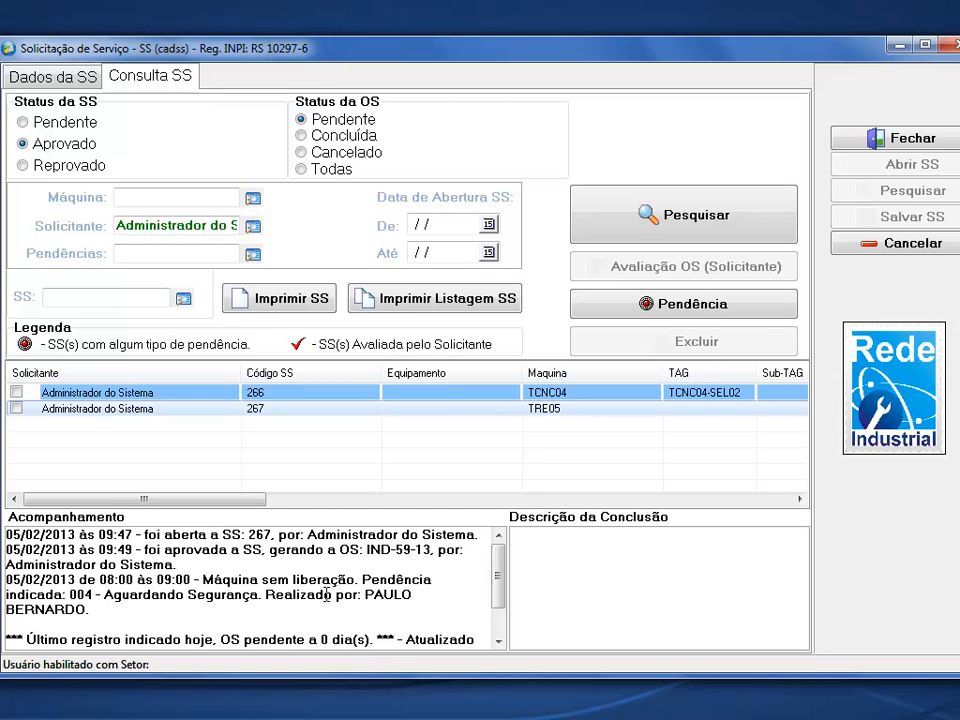
left_click_drag(365, 597, 427, 596)
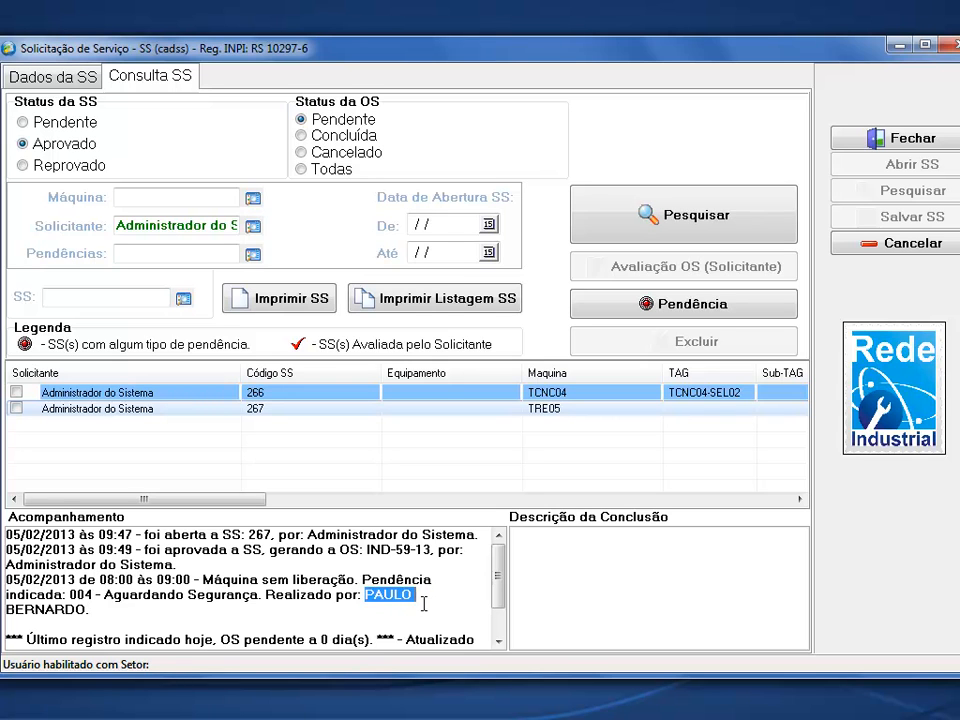
left_click(420, 604)
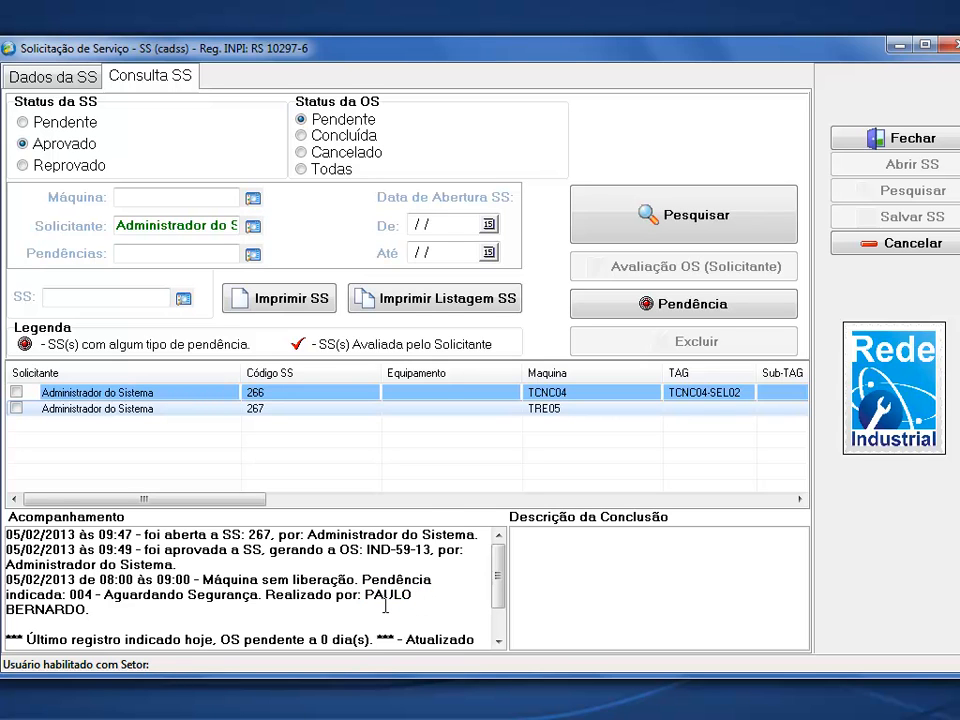
scroll(383, 606, "down", 1)
scroll(375, 608, "up", 1)
left_click(204, 581)
left_click_drag(204, 581, 355, 581)
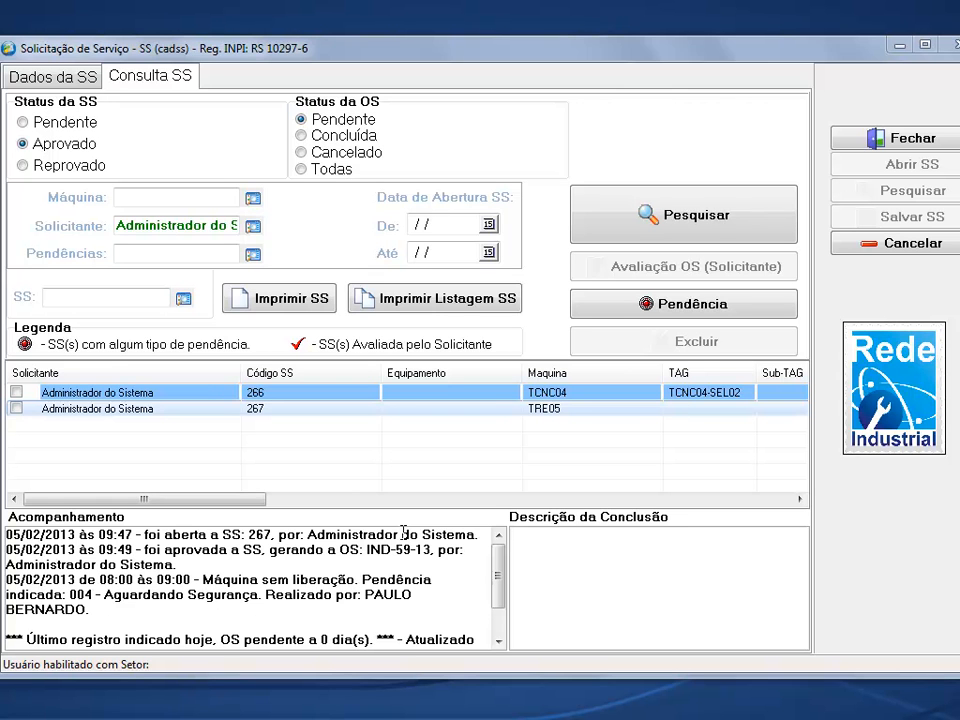
Leave the service request window and open the worked-hours entry form (Horas Trabalhadas) in the main Sigma program.
left_click(900, 145)
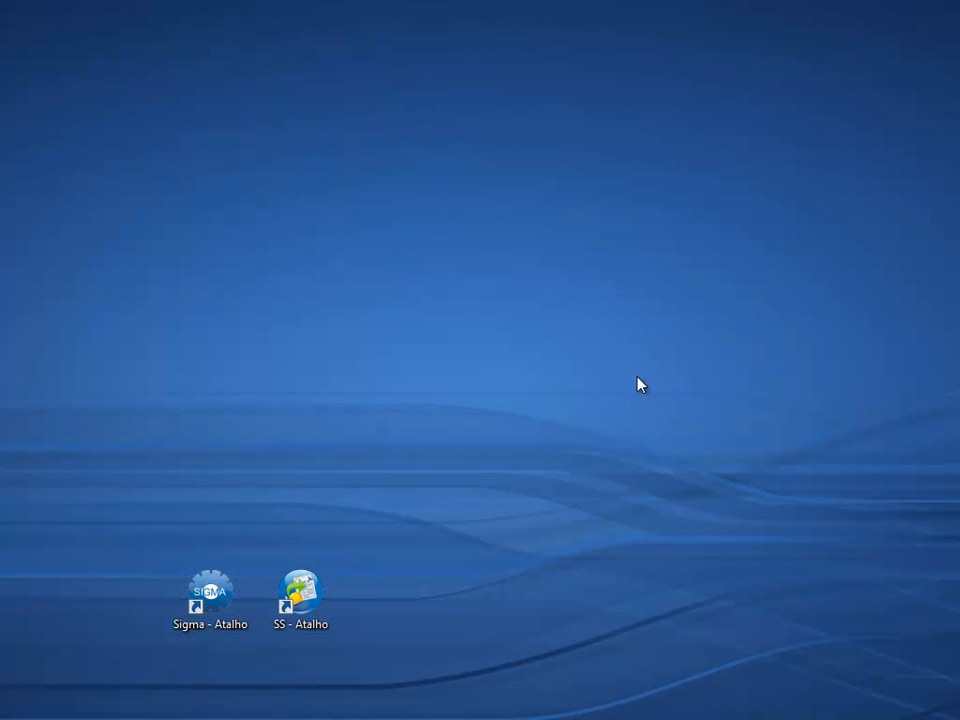
left_click(268, 719)
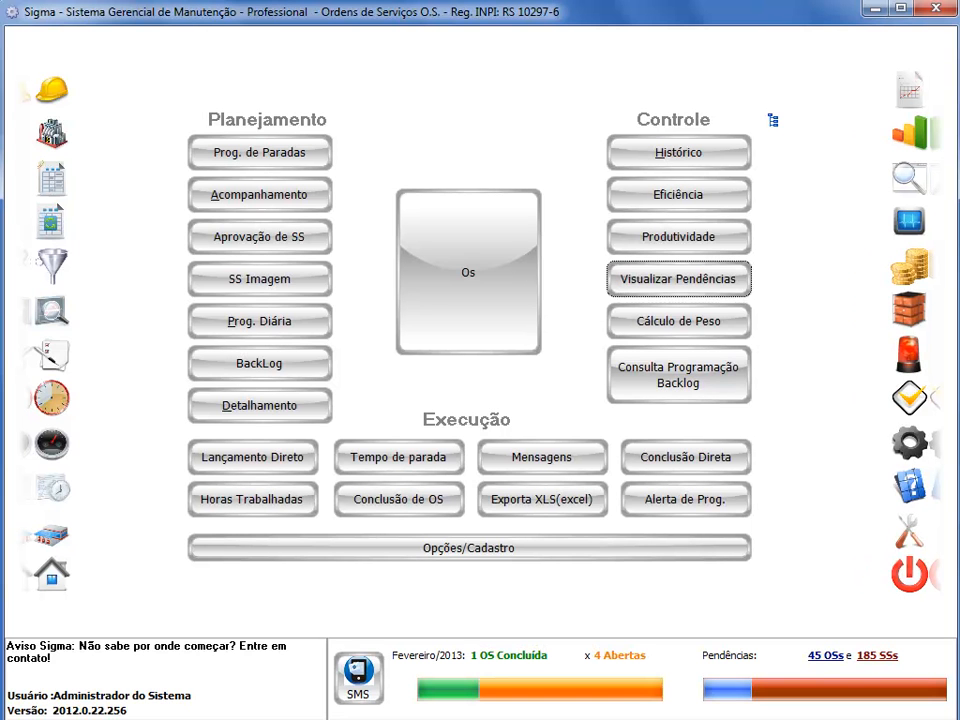
left_click(77, 187)
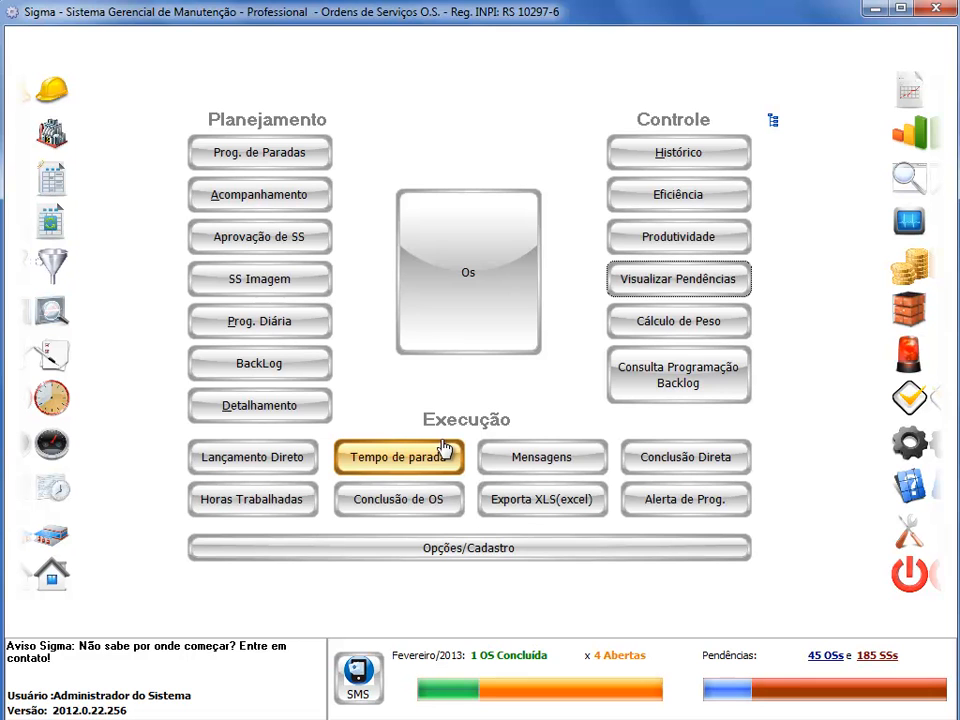
left_click(284, 508)
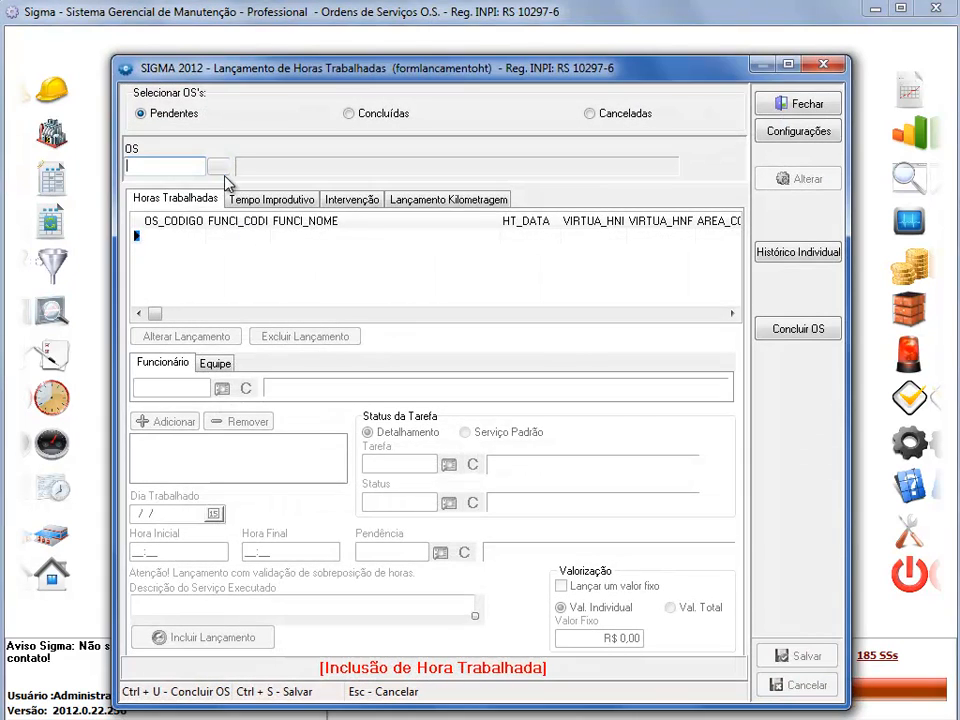
left_click(219, 168)
left_click(380, 326)
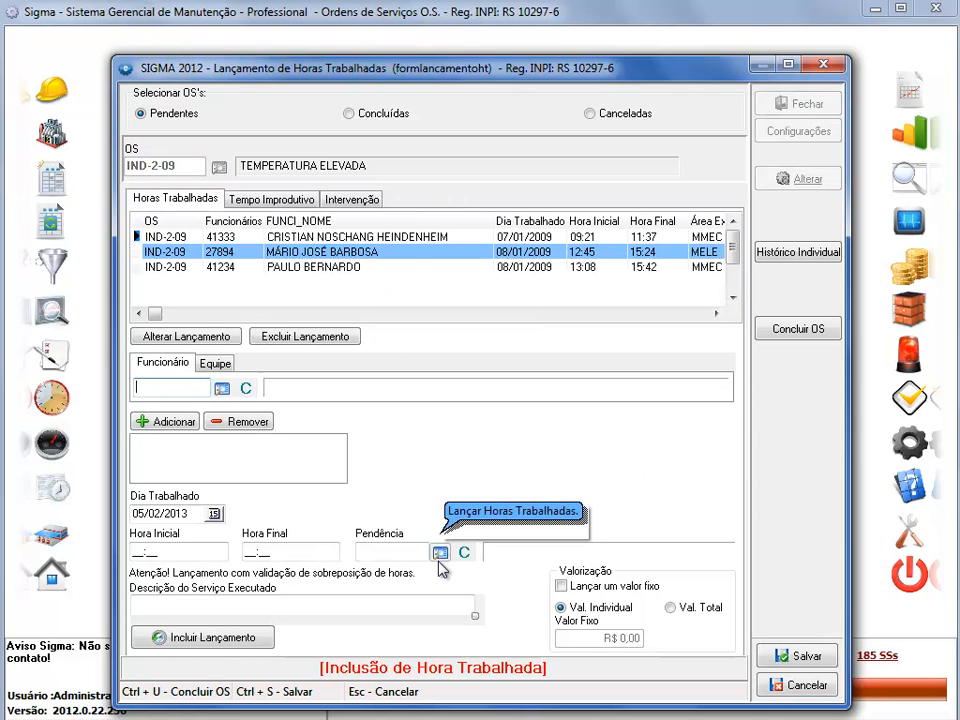
left_click(815, 682)
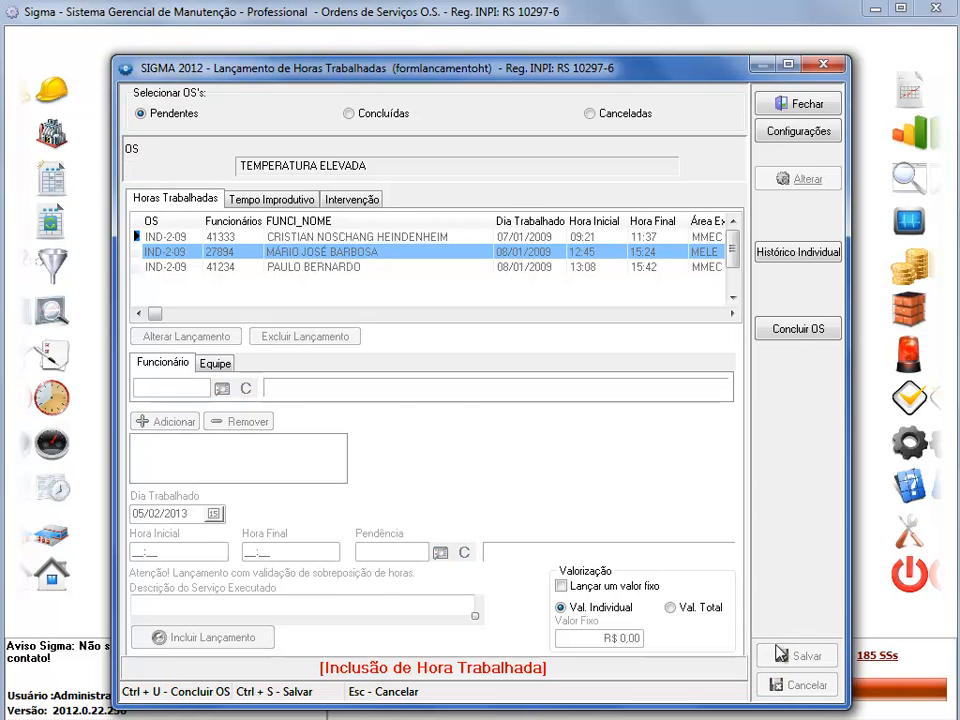
Select the pending work order described as "Torno Não liga" for the worked-hours entry.
left_click(216, 165)
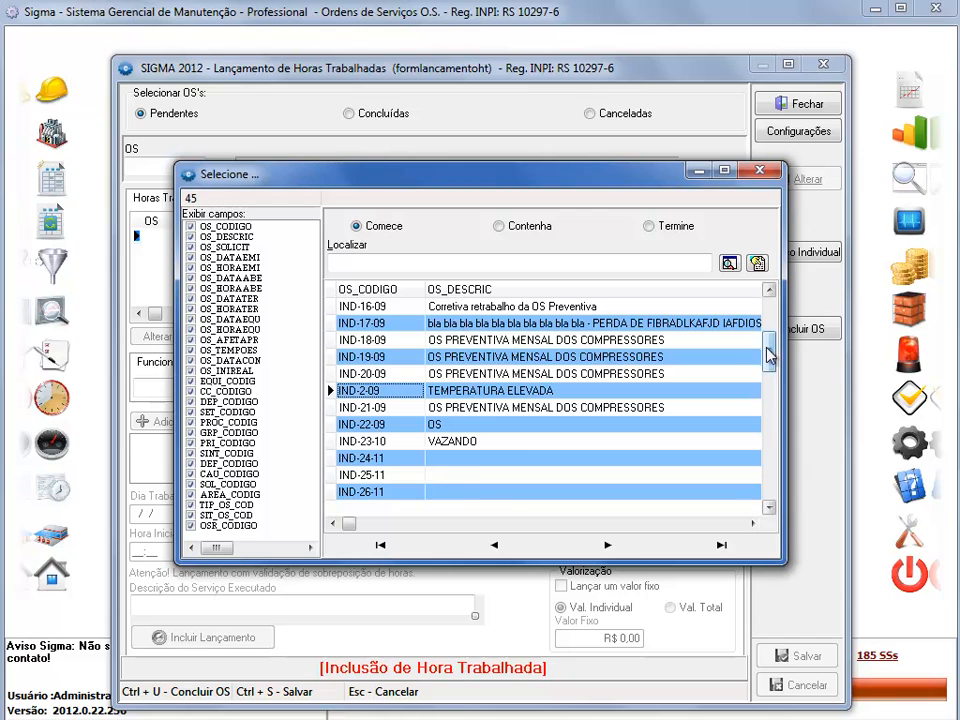
left_click_drag(769, 354, 769, 470)
left_click(504, 410)
scroll(490, 404, "up", 2)
scroll(442, 415, "down", 1)
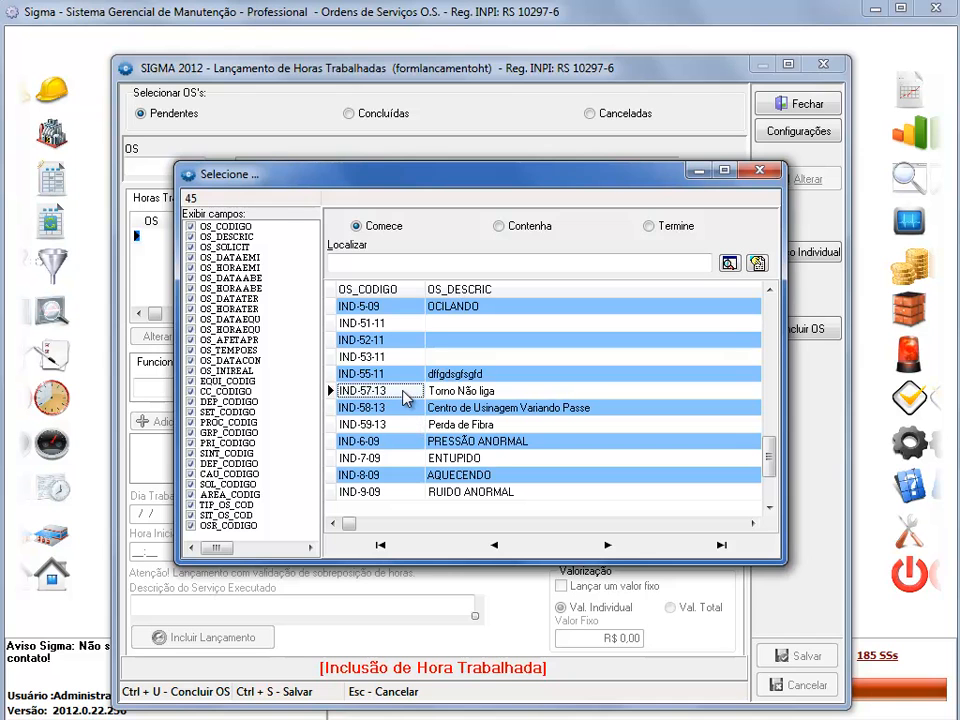
double_click(405, 397)
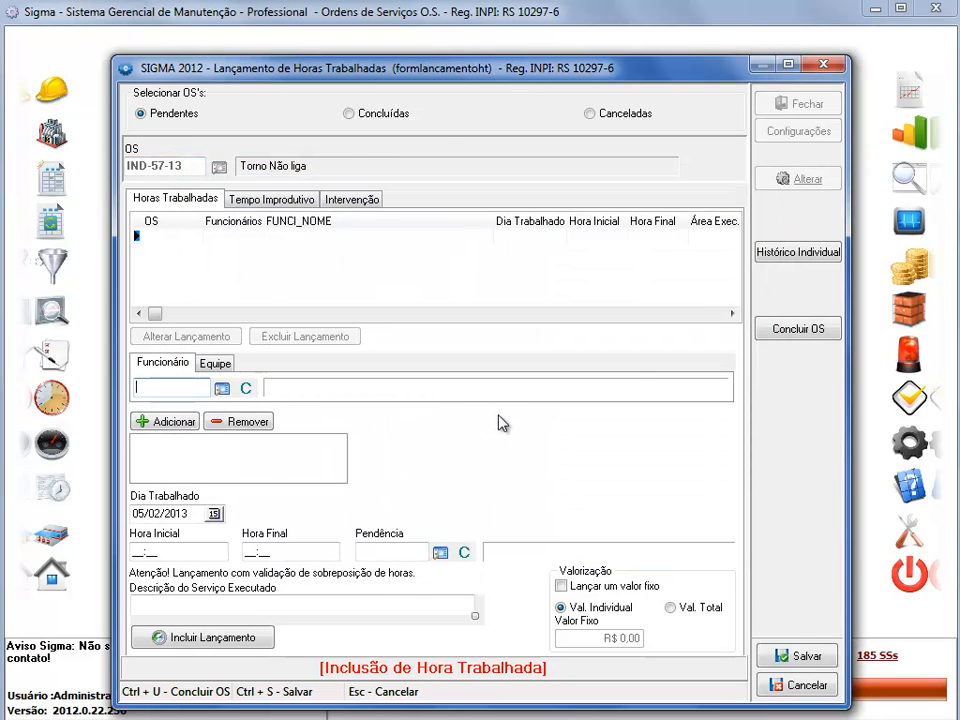
Add the fourth employee in the employee list to the worked-hours entry.
left_click(221, 388)
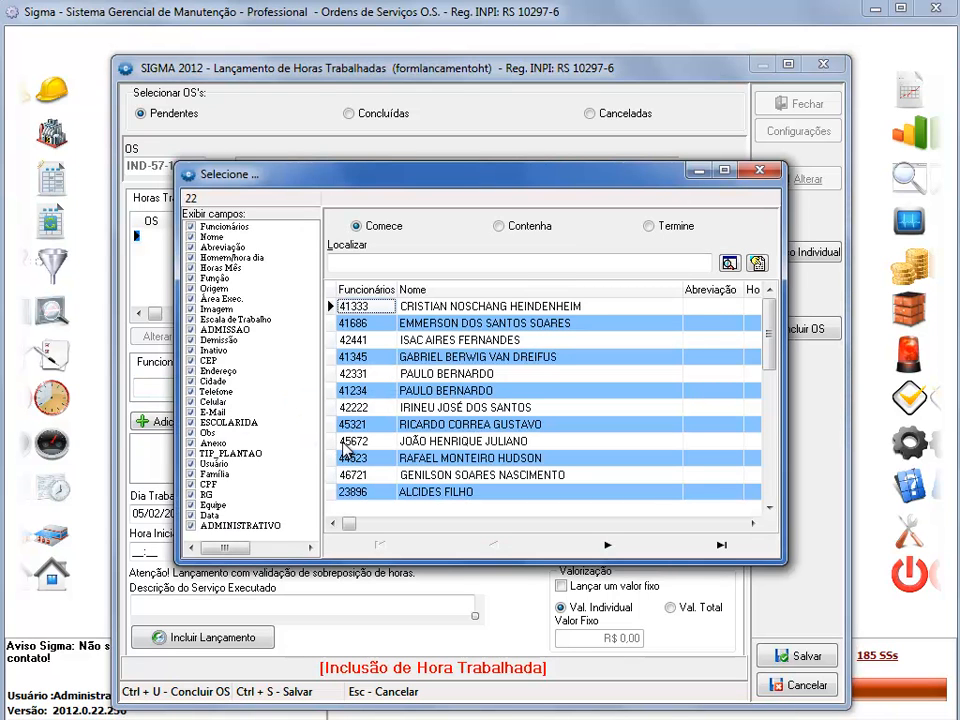
double_click(375, 357)
left_click(172, 421)
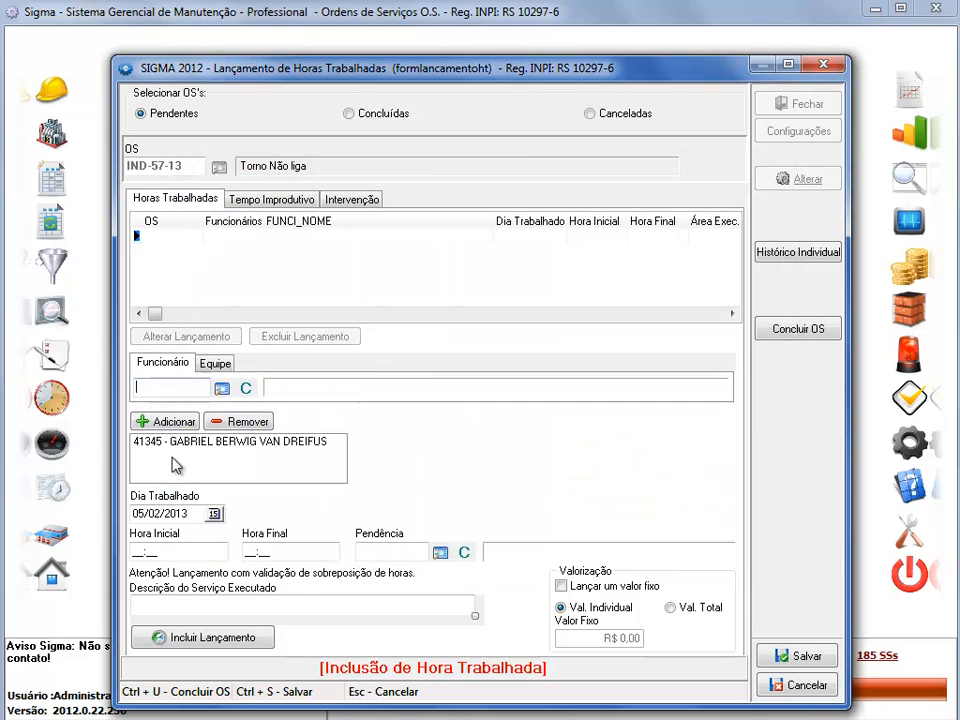
Set the entry's start time to 08:00 and its end time to 08:15.
left_click(148, 549)
left_click_drag(150, 548, 111, 556)
type("088")
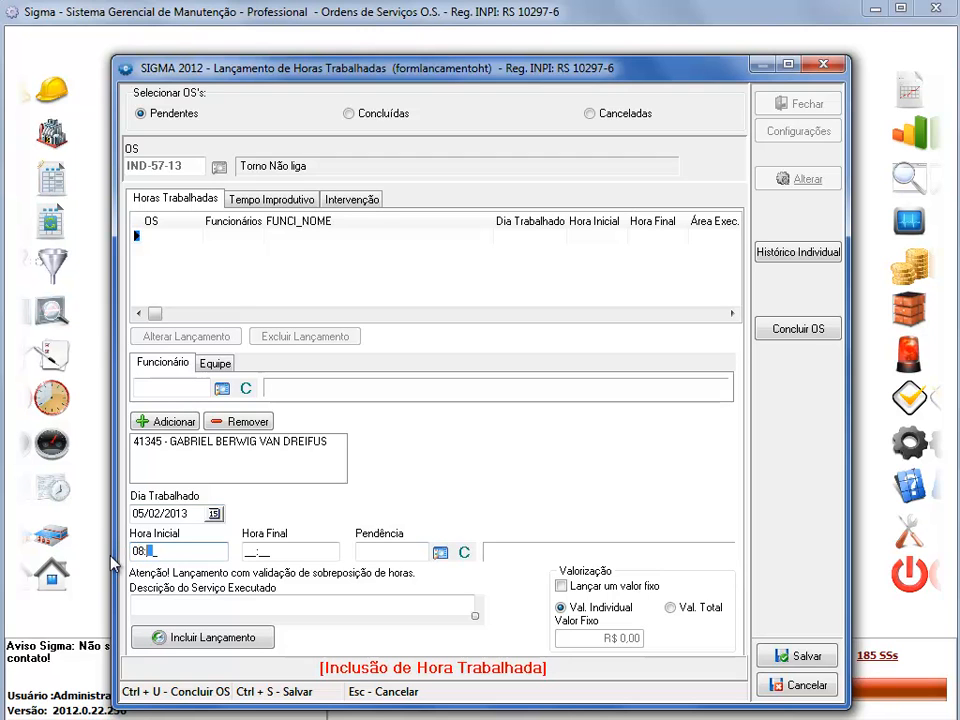
type("00")
key("Tab")
type("0")
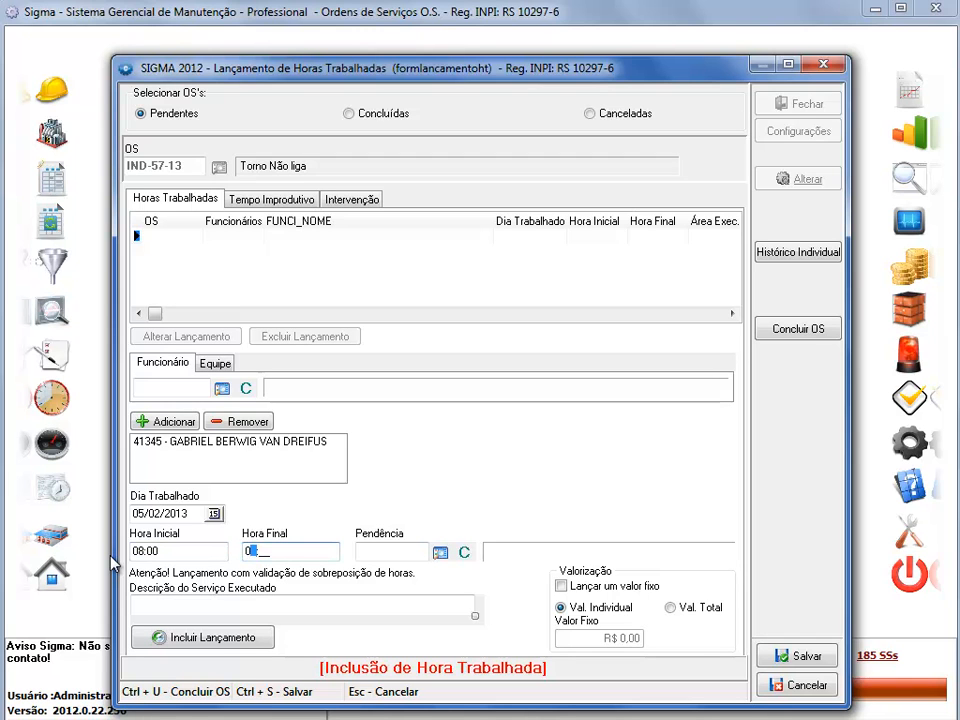
type("8:15")
Assign the pending reason 002, Aguardando Compra, to the worked-hours entry.
key("Tab")
key("F2")
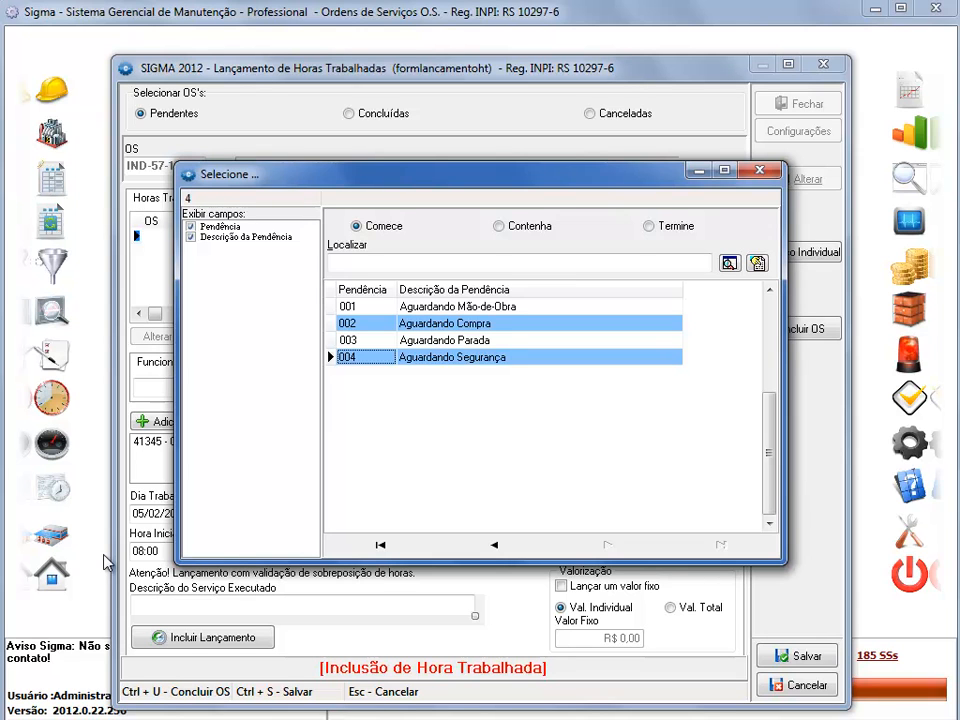
key("Up")
key("Up")
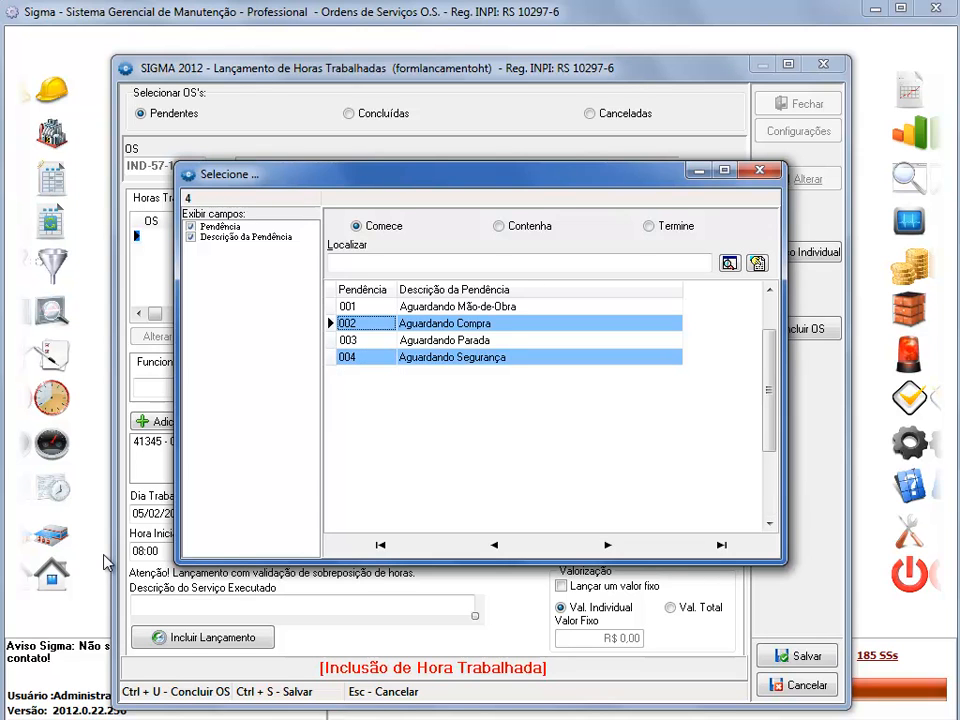
key("Return")
key("Tab")
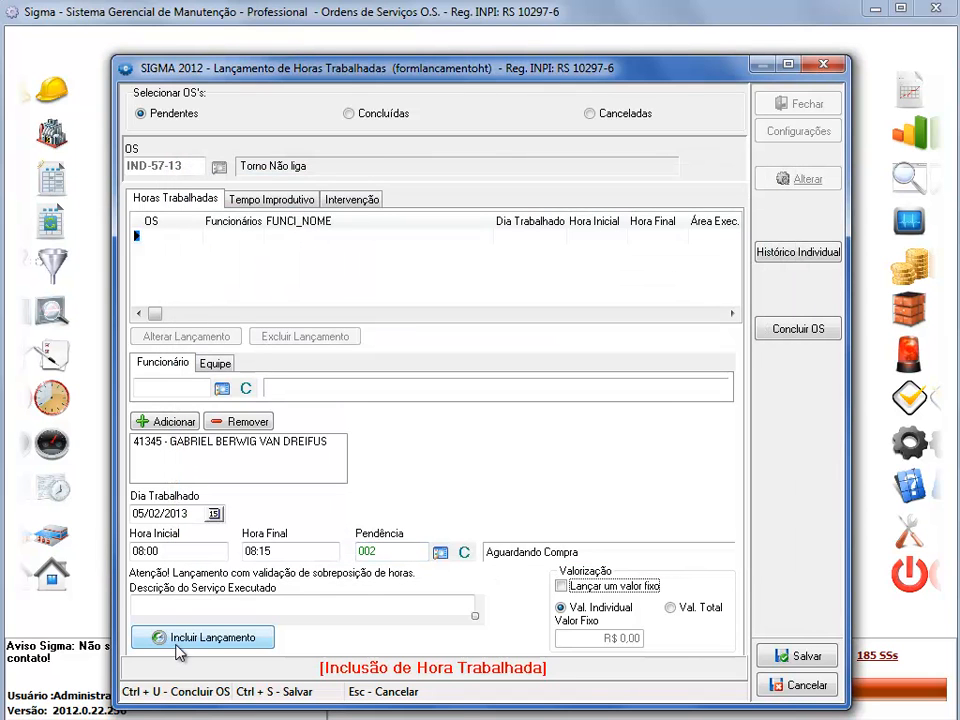
Describe the executed service as "Feita avaliação da máquina, é necessário trocar a peça abc." in the worked-hours entry.
left_click(170, 601)
type("FEita")
key("ctrl+a")
type("Fe")
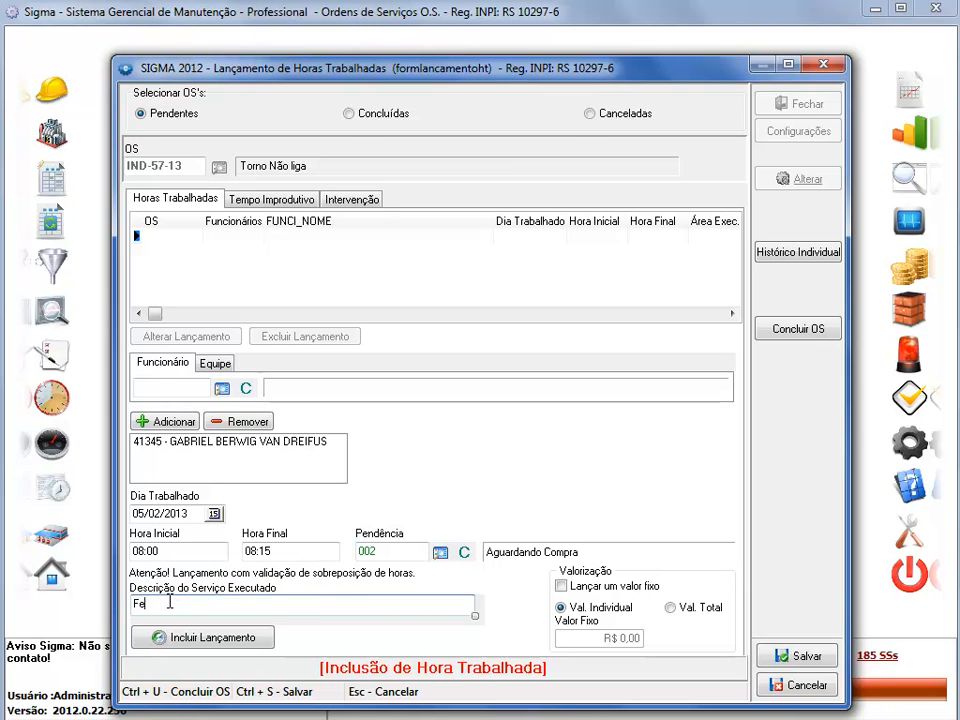
type("ita avaliação da máquina, é necessári")
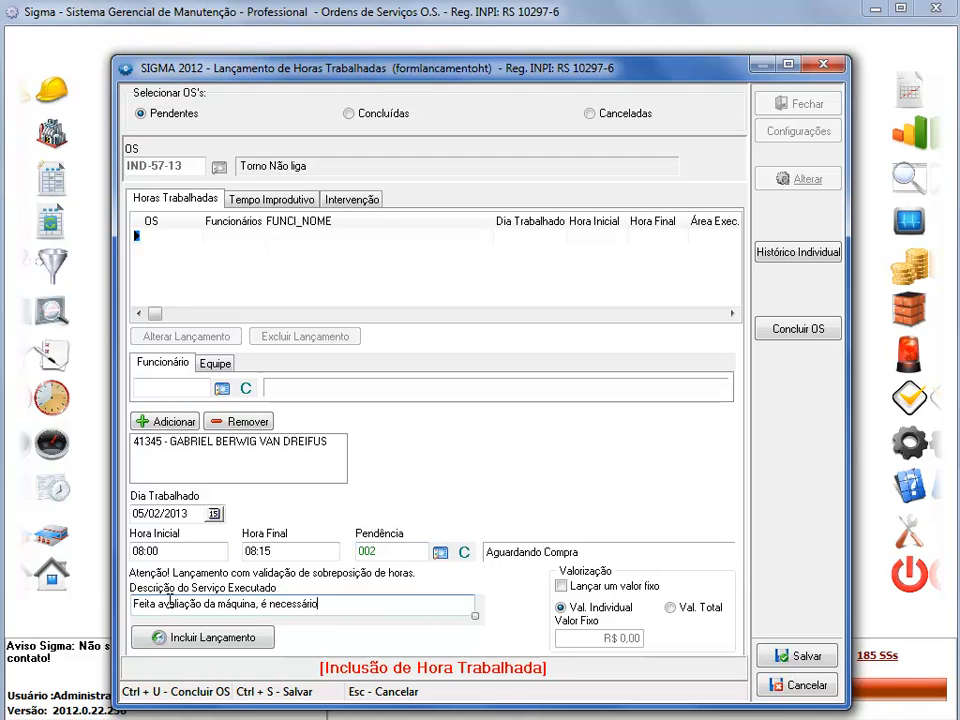
type("o trocar a peça abc.")
Include the worked-hours entry in the work order, save it, and close the worked-hours form.
left_click(206, 637)
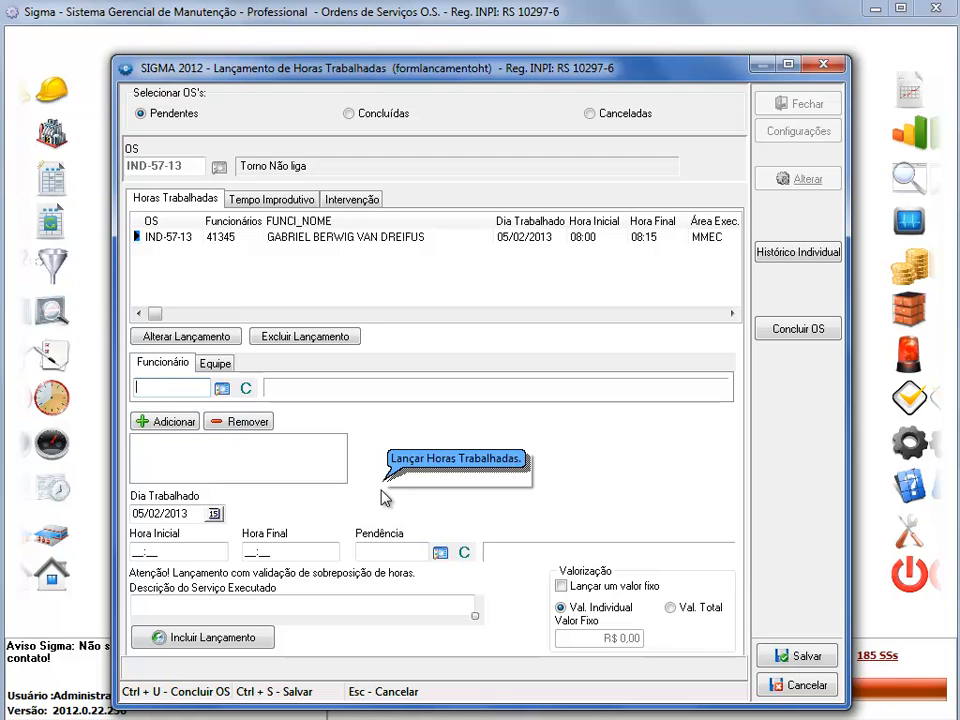
left_click(810, 656)
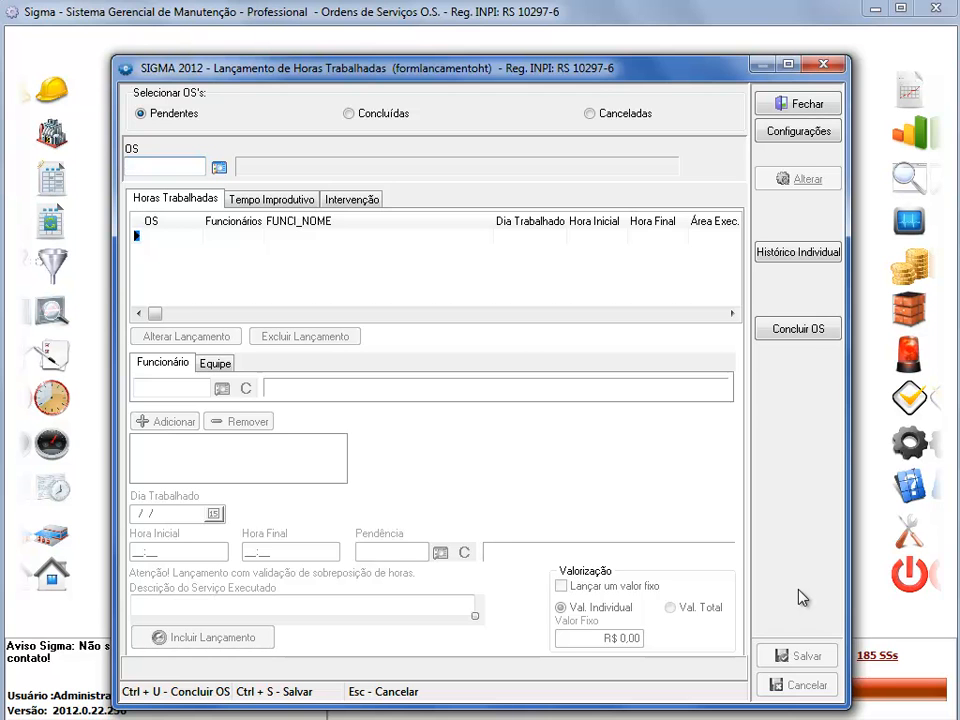
key("Escape")
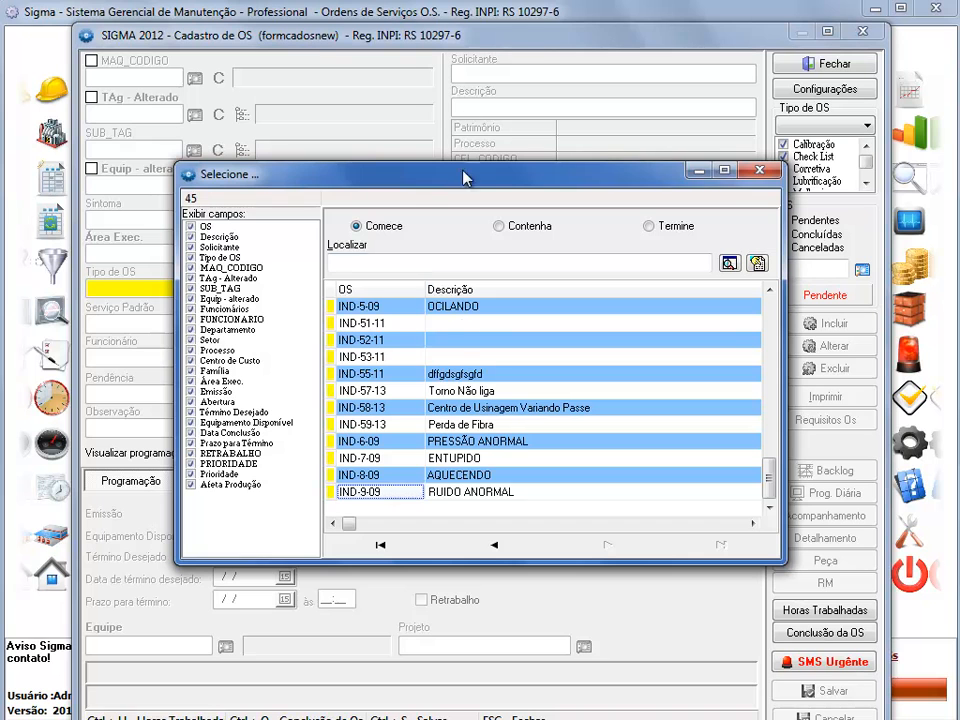
double_click(452, 410)
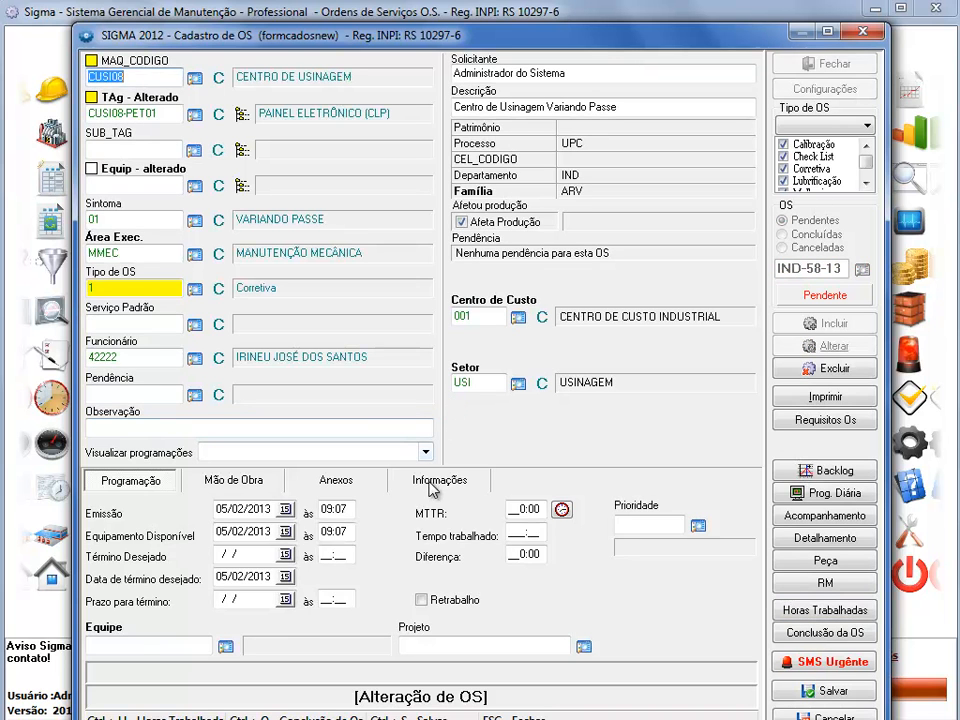
left_click(428, 481)
left_click(196, 509)
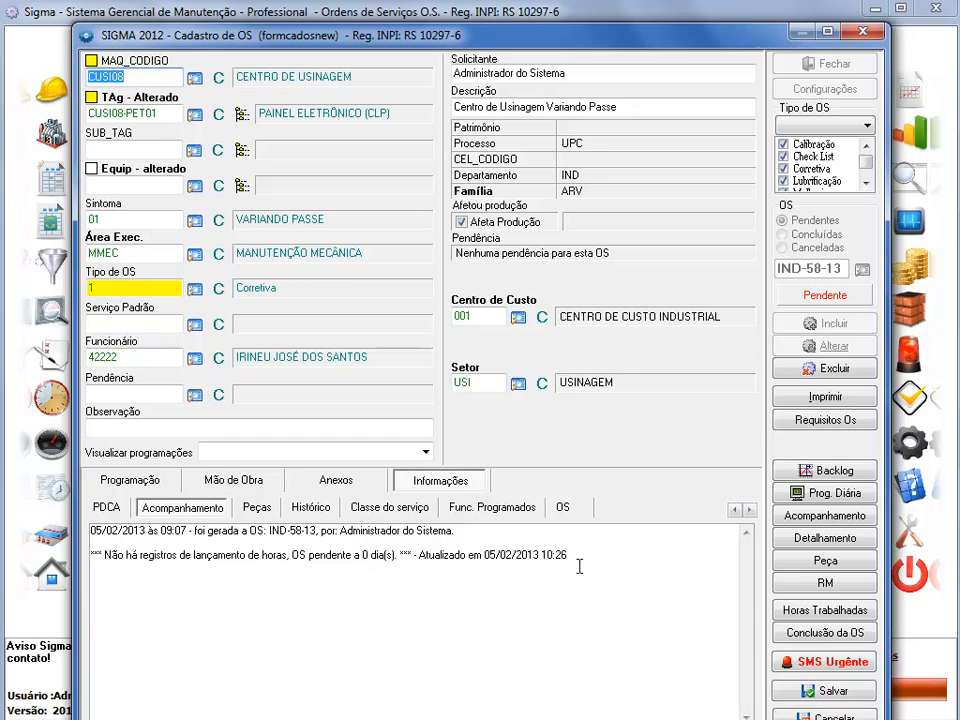
left_click(826, 717)
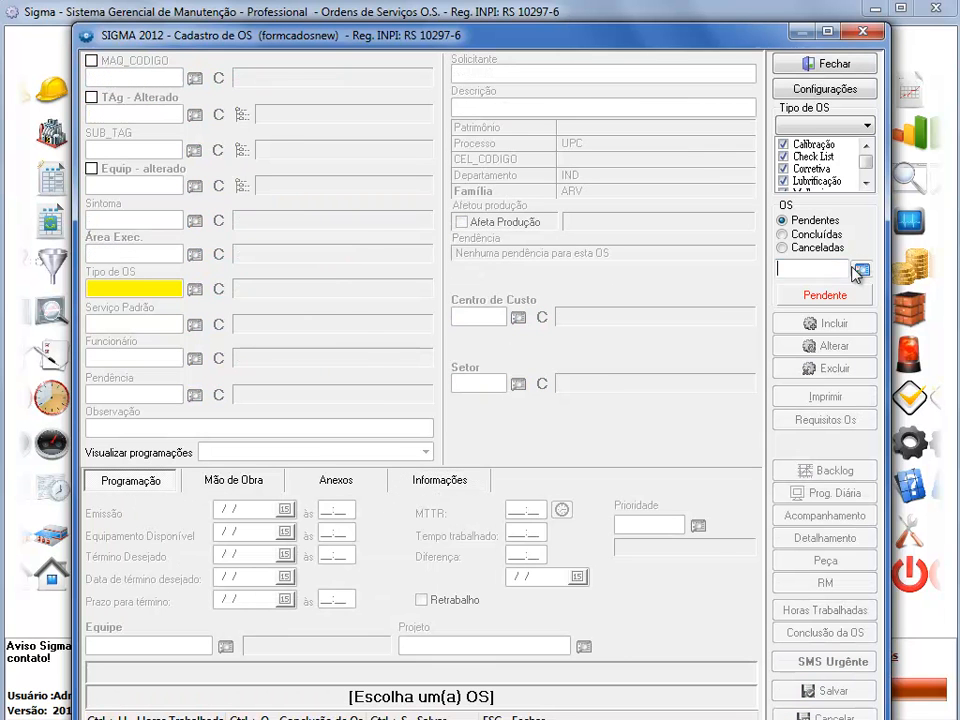
Open the pending work order "Torno Não liga" and display its follow-up information.
left_click(860, 271)
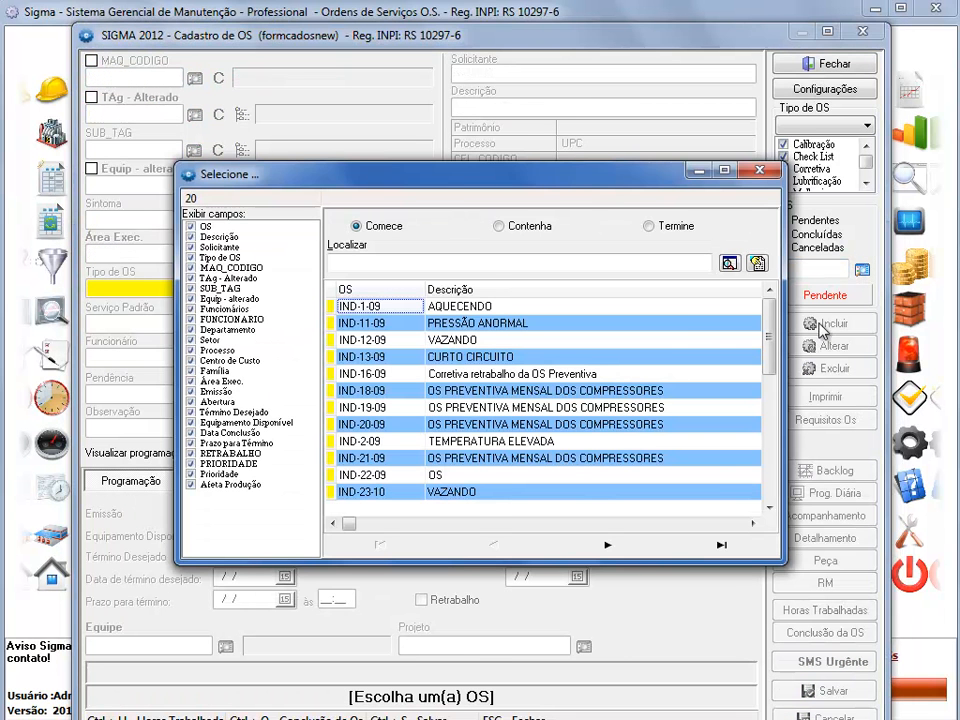
left_click_drag(767, 341, 774, 497)
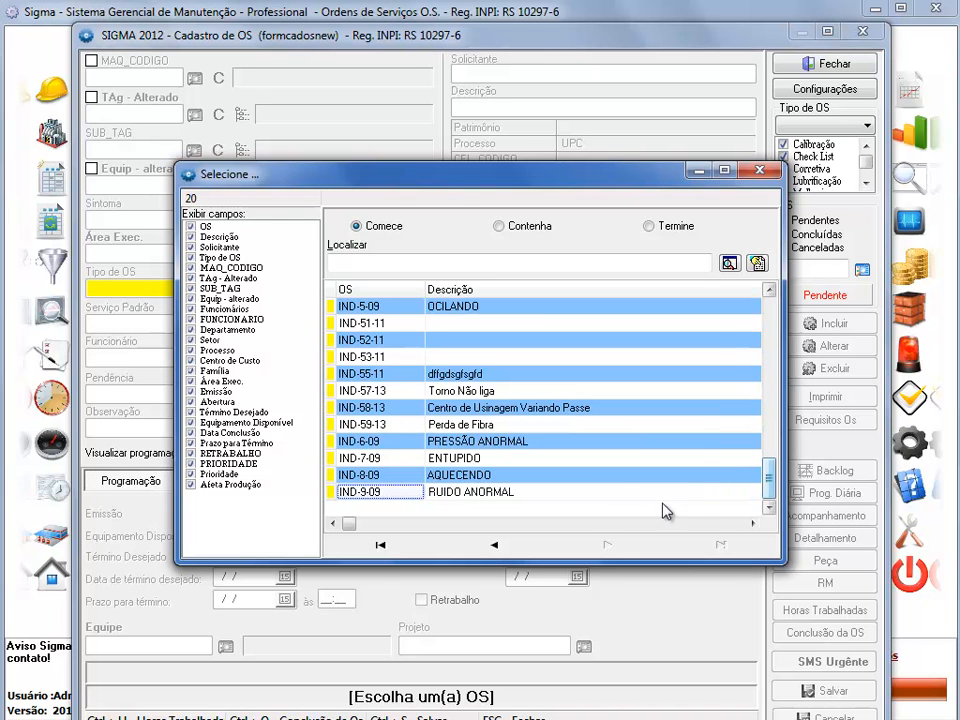
double_click(487, 392)
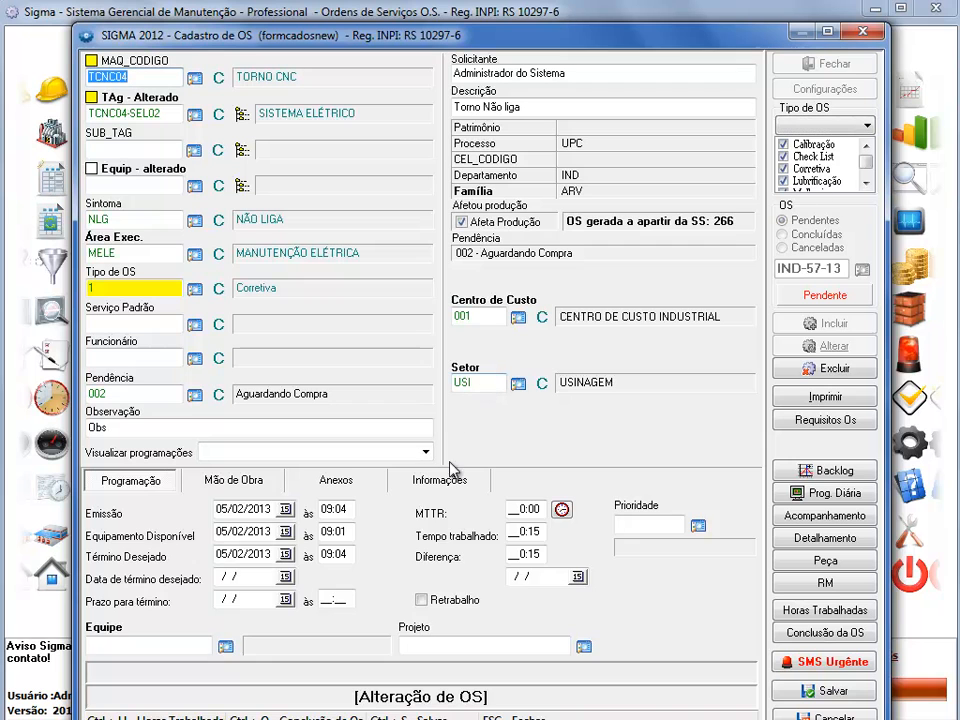
left_click(445, 479)
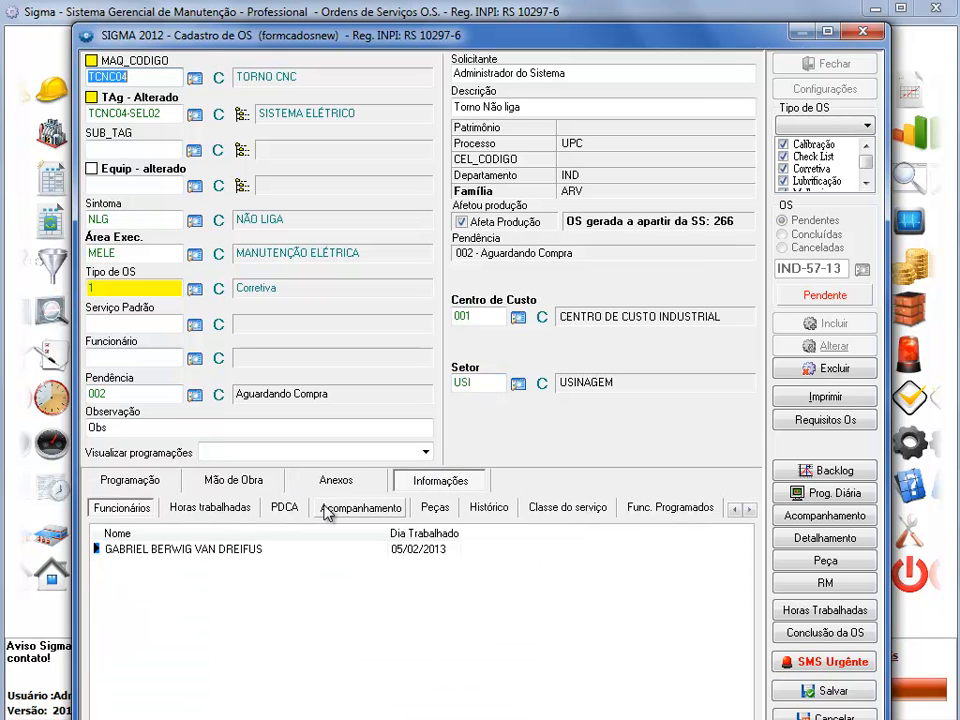
left_click(326, 510)
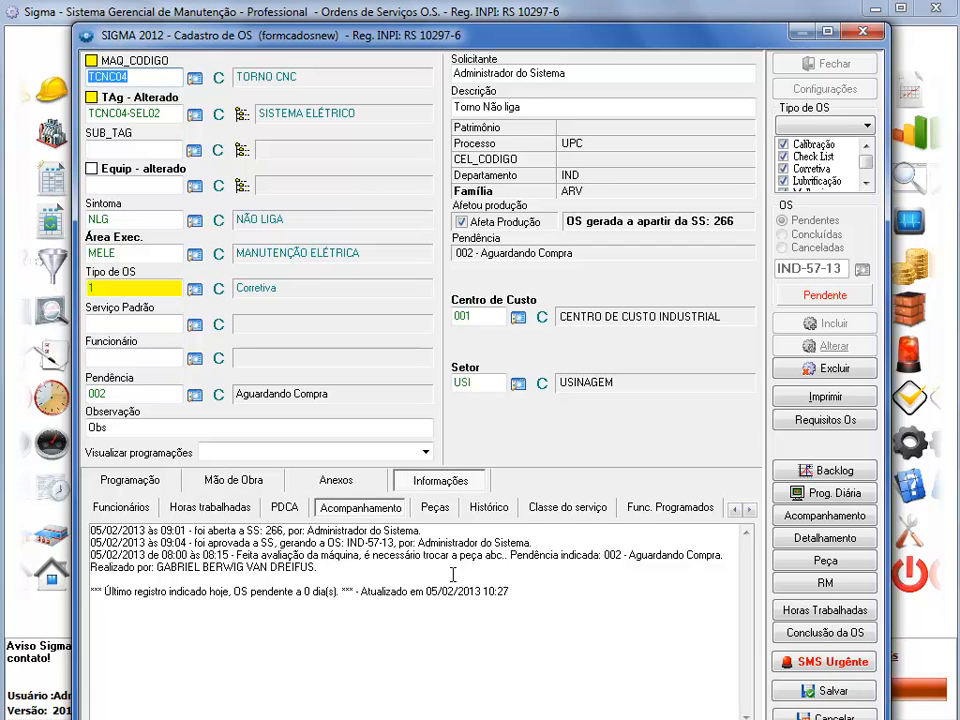
Examine who performed the service and at what time in the follow-up text, and close the work order without saving.
left_click_drag(163, 567, 283, 567)
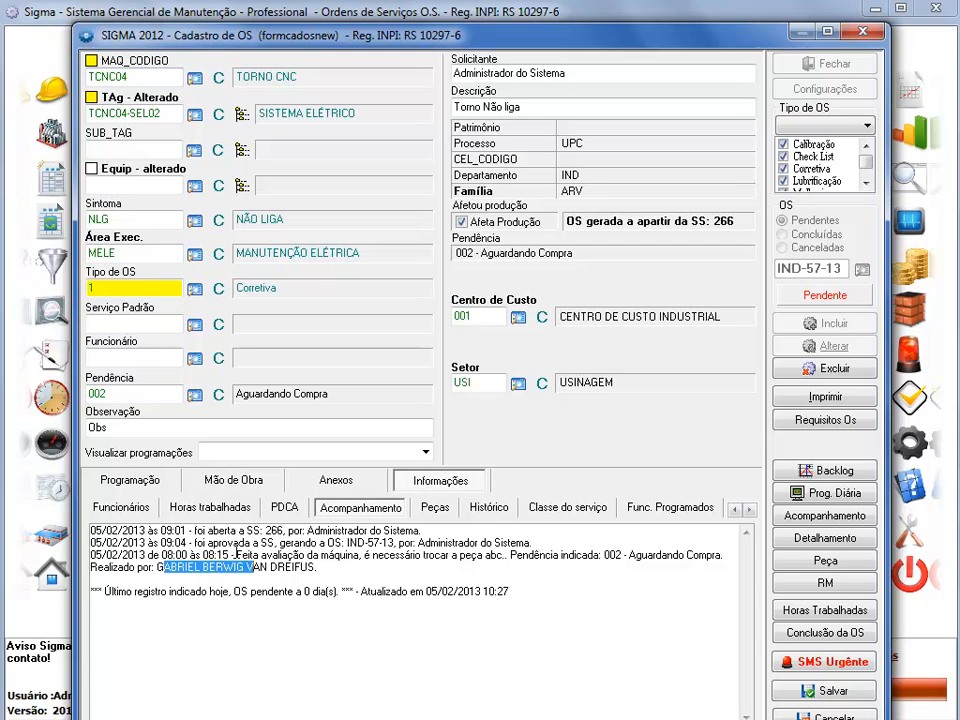
left_click(235, 553)
left_click_drag(161, 554, 190, 554)
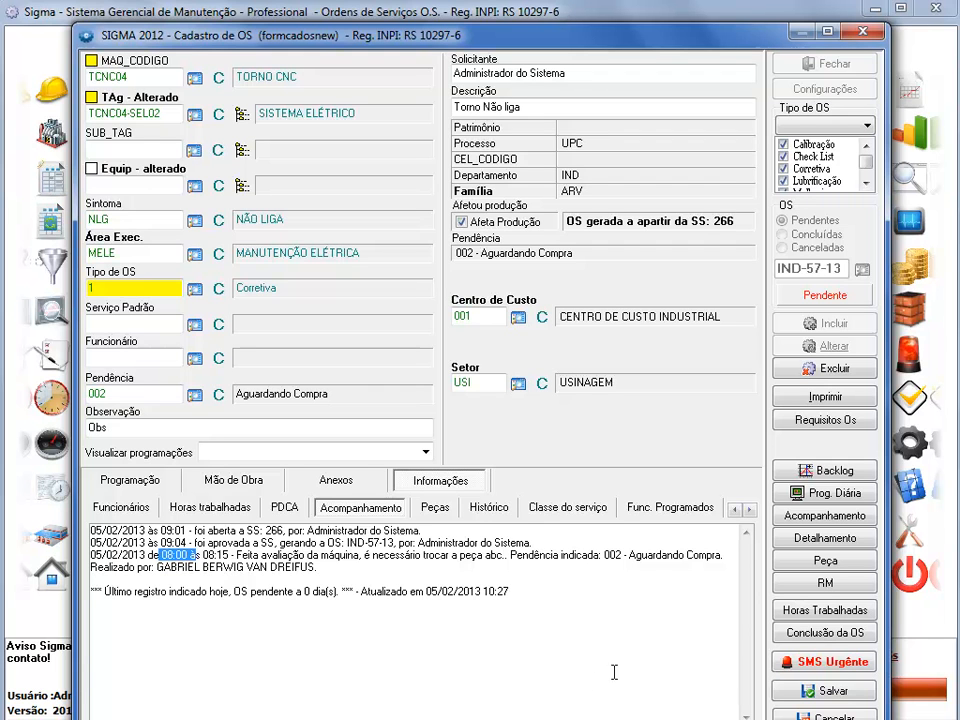
left_click(808, 716)
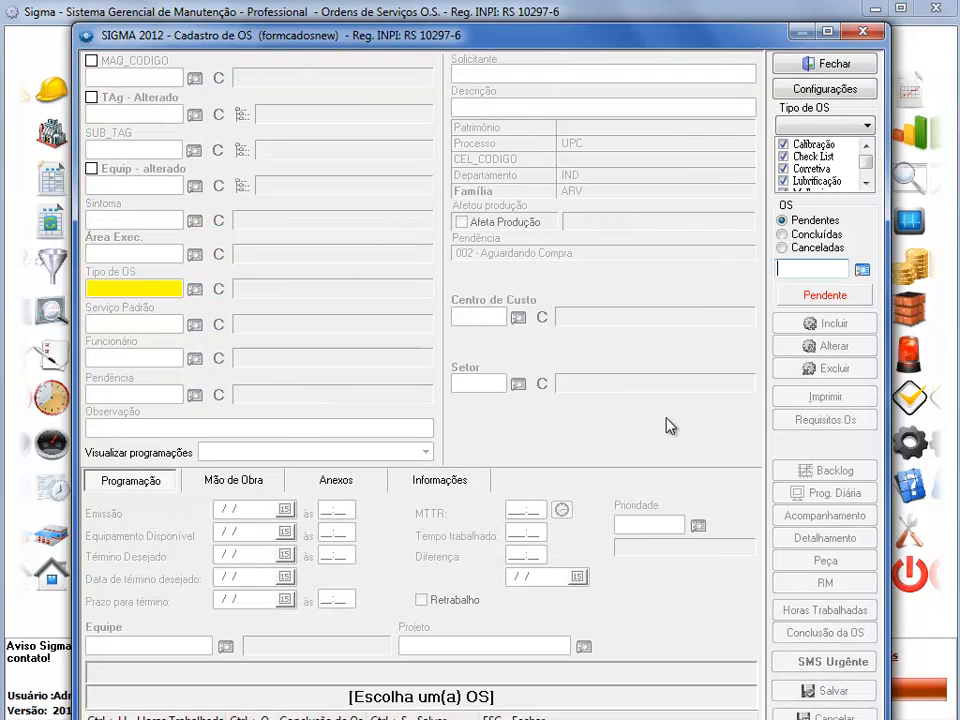
left_click(812, 62)
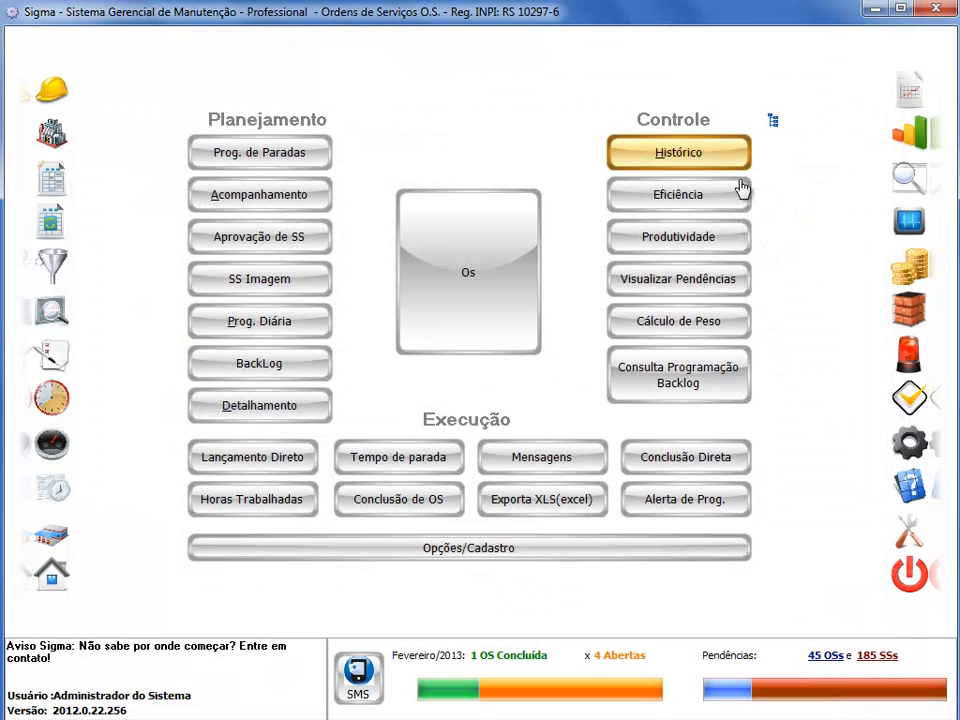
Search the follow-up of the pending work order "Torno Não liga" in the Acompanhamento screen and review its full history.
left_click(318, 210)
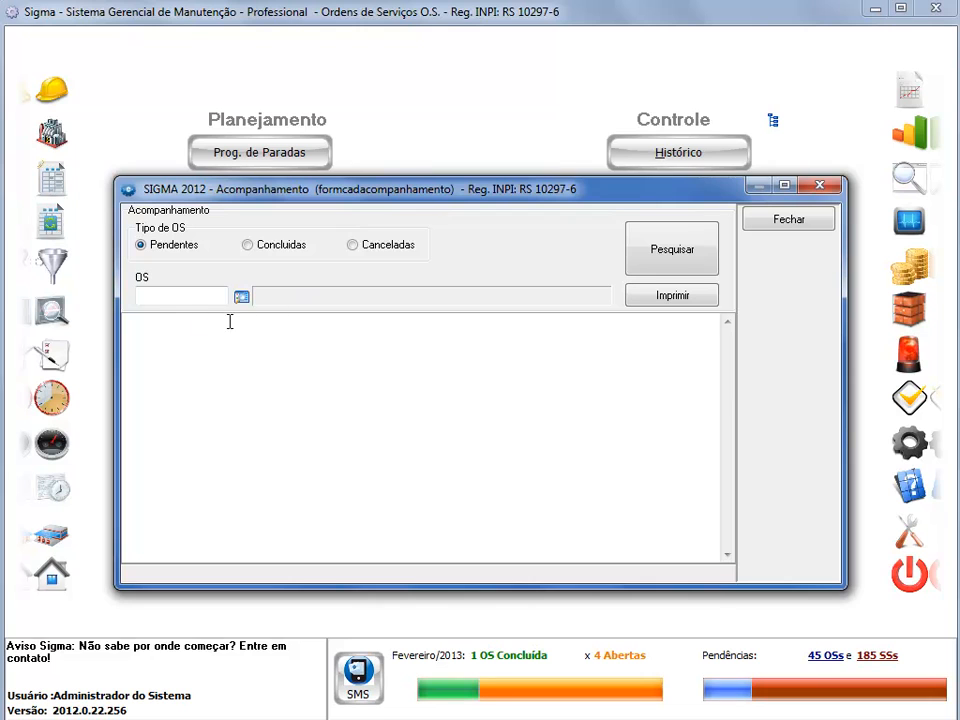
left_click(181, 293)
double_click(182, 297)
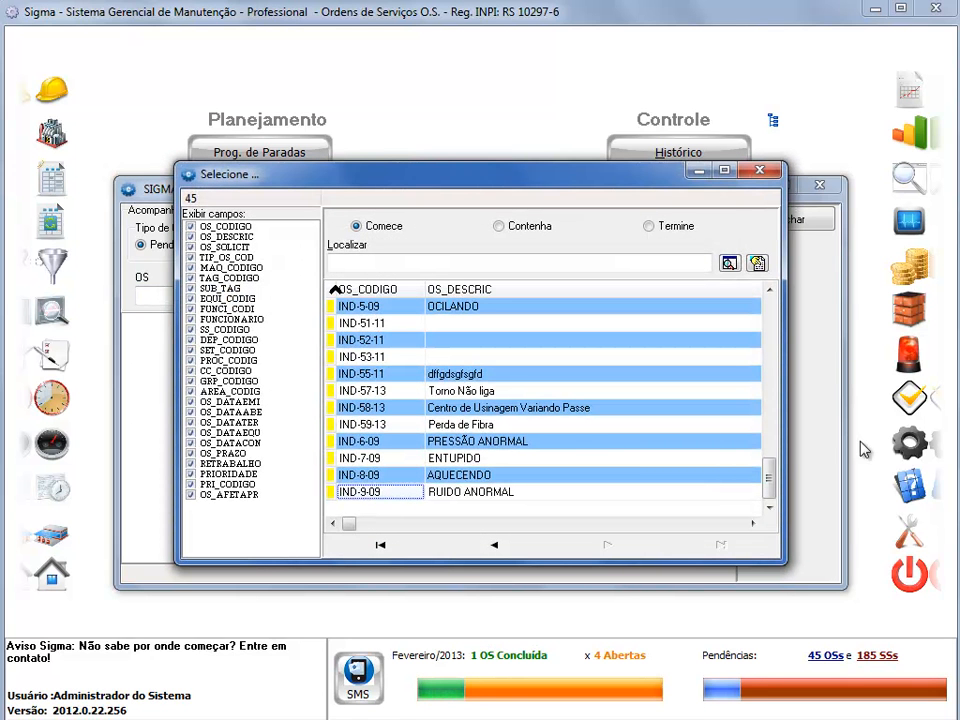
double_click(481, 390)
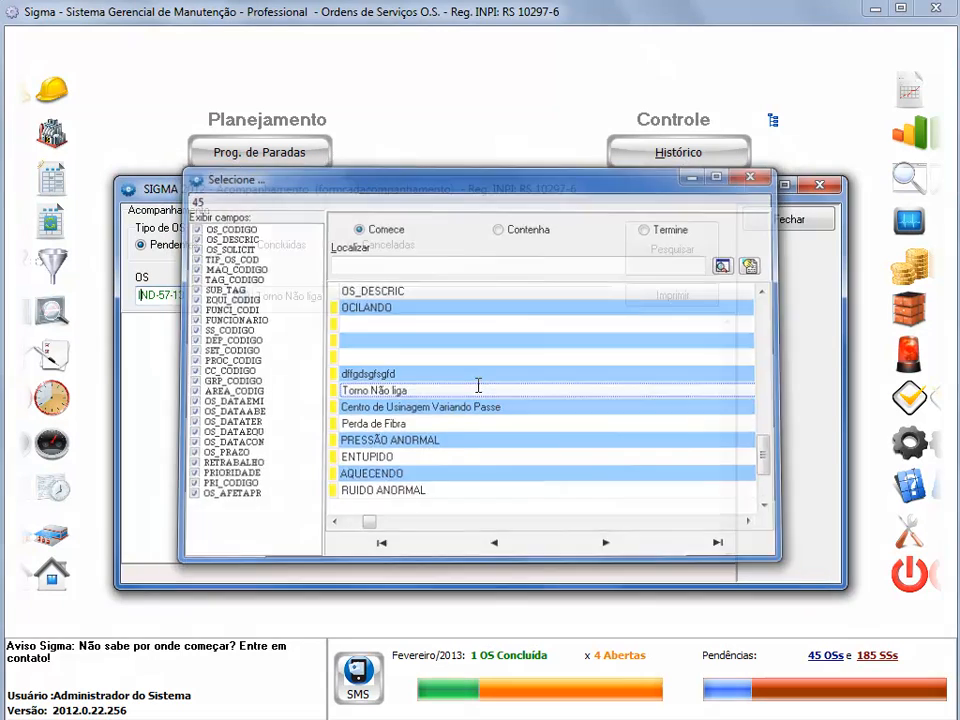
left_click(656, 265)
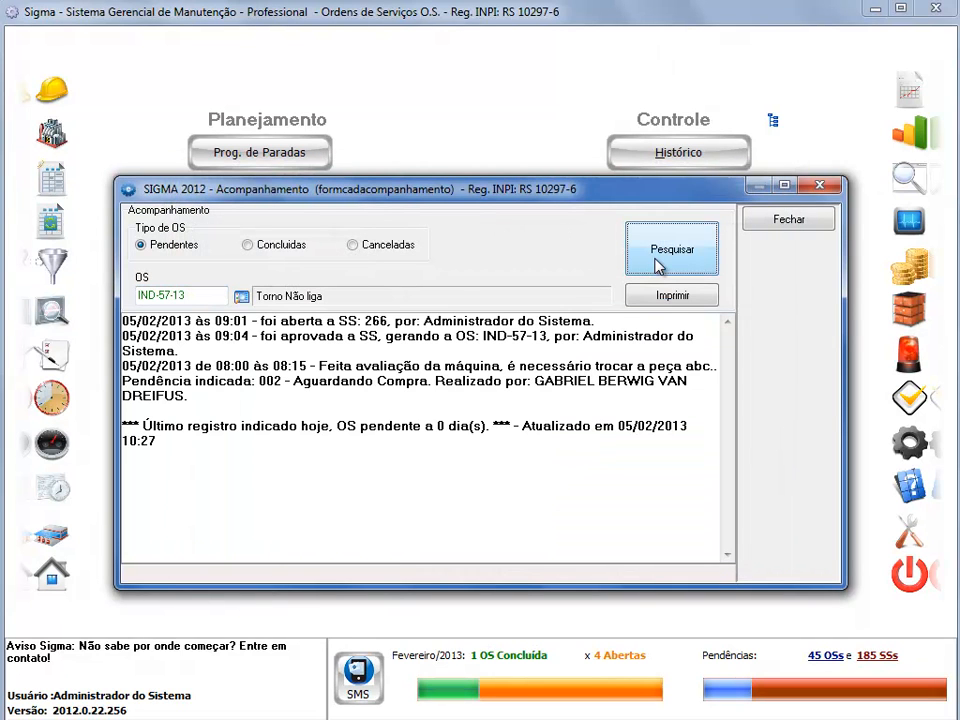
left_click_drag(223, 441, 125, 318)
left_click(337, 466)
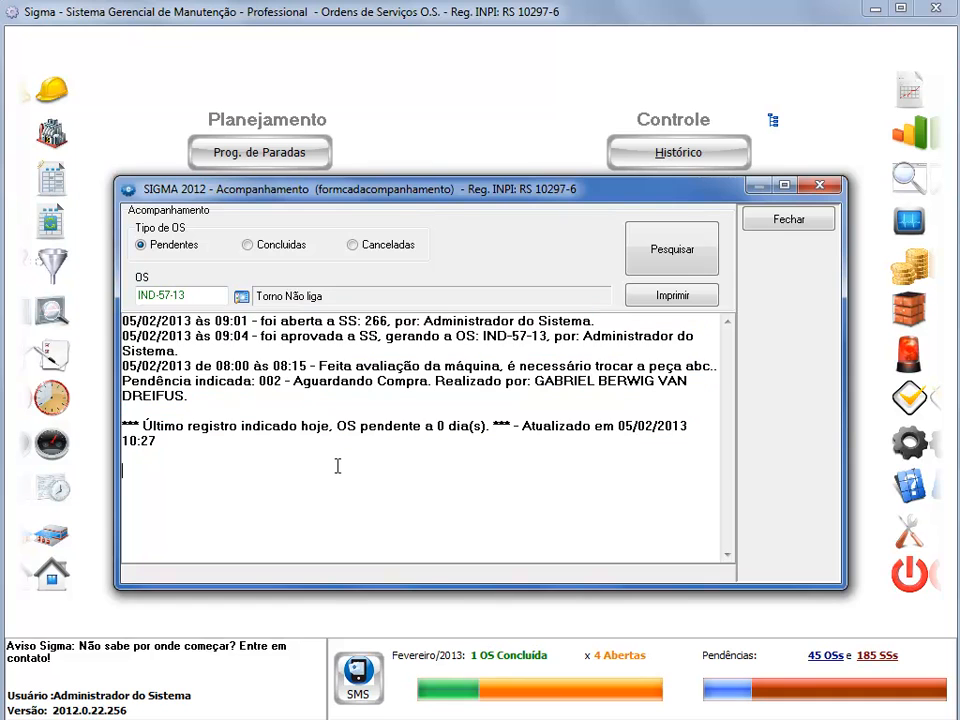
Preview the printable follow-up report of the work order at a larger zoom, and close the report and the Acompanhamento screen.
left_click(672, 296)
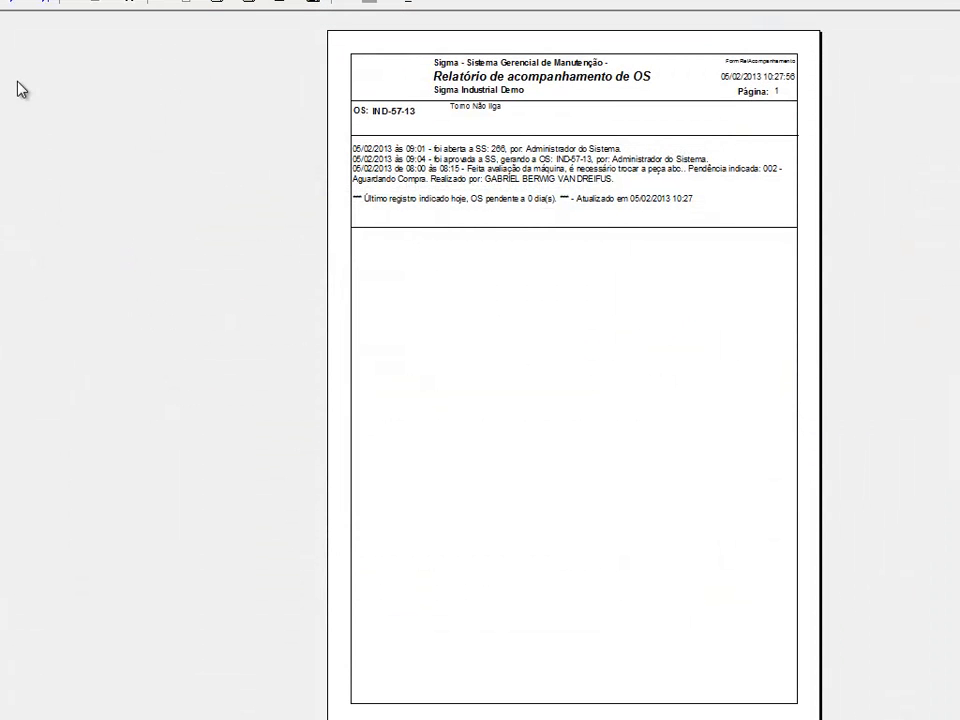
left_click(2, 2)
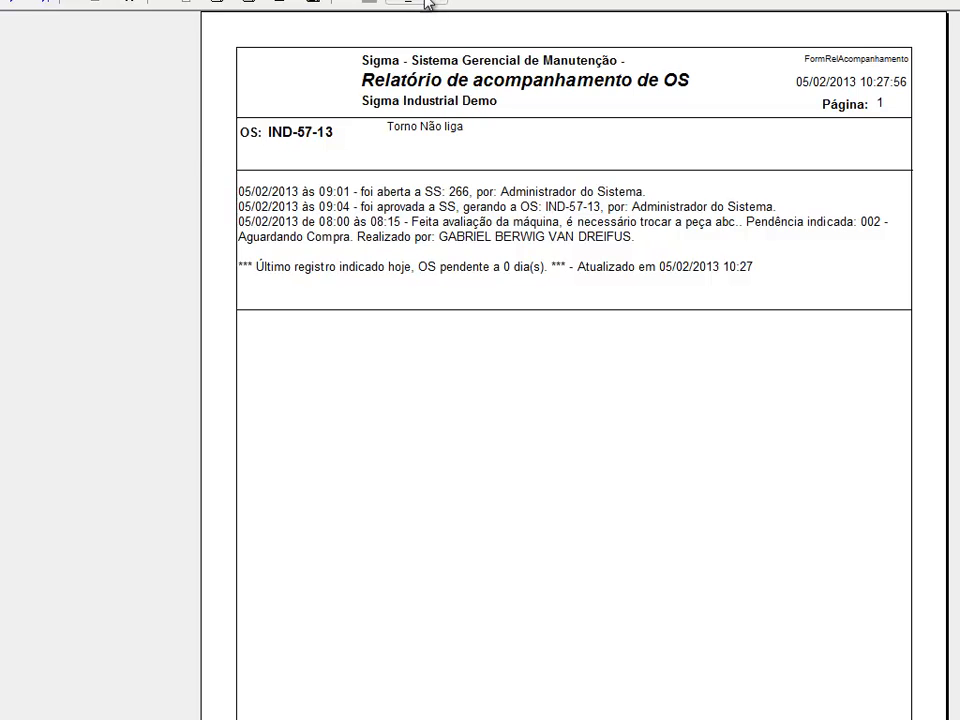
left_click(456, 6)
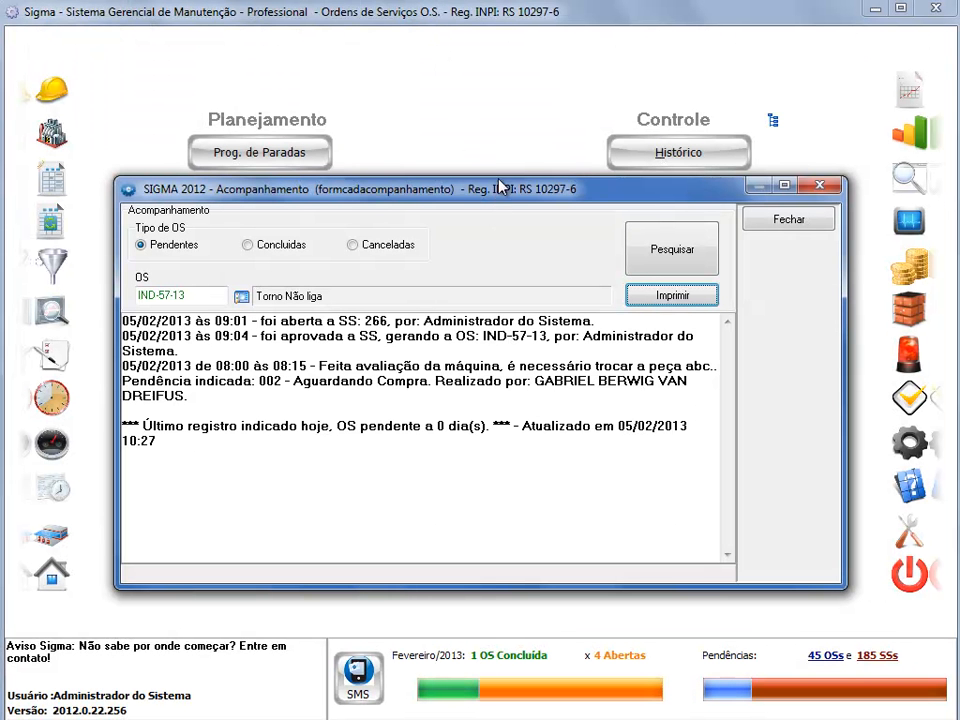
left_click_drag(497, 200, 493, 176)
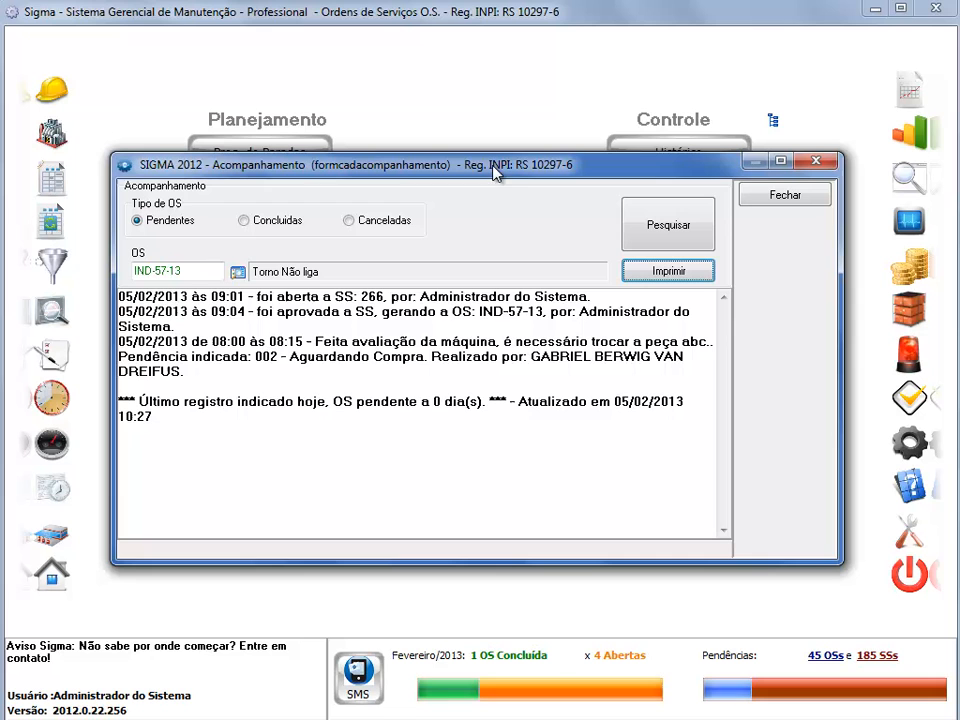
left_click(784, 199)
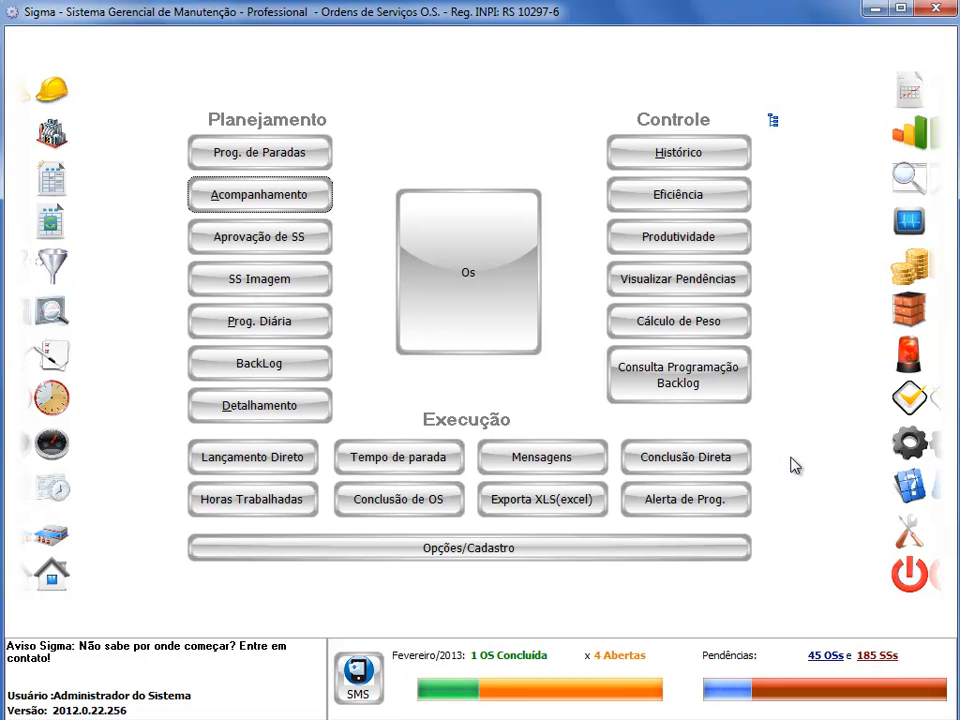
Open the pending-reason registration among the work order options and registrations.
left_click(707, 549)
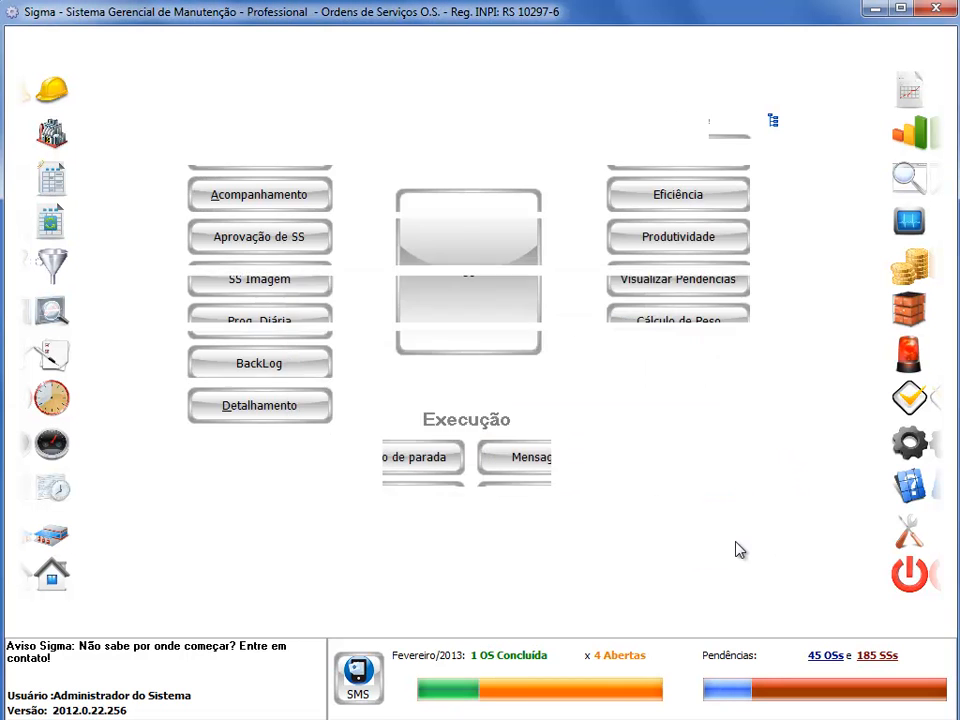
left_click(755, 124)
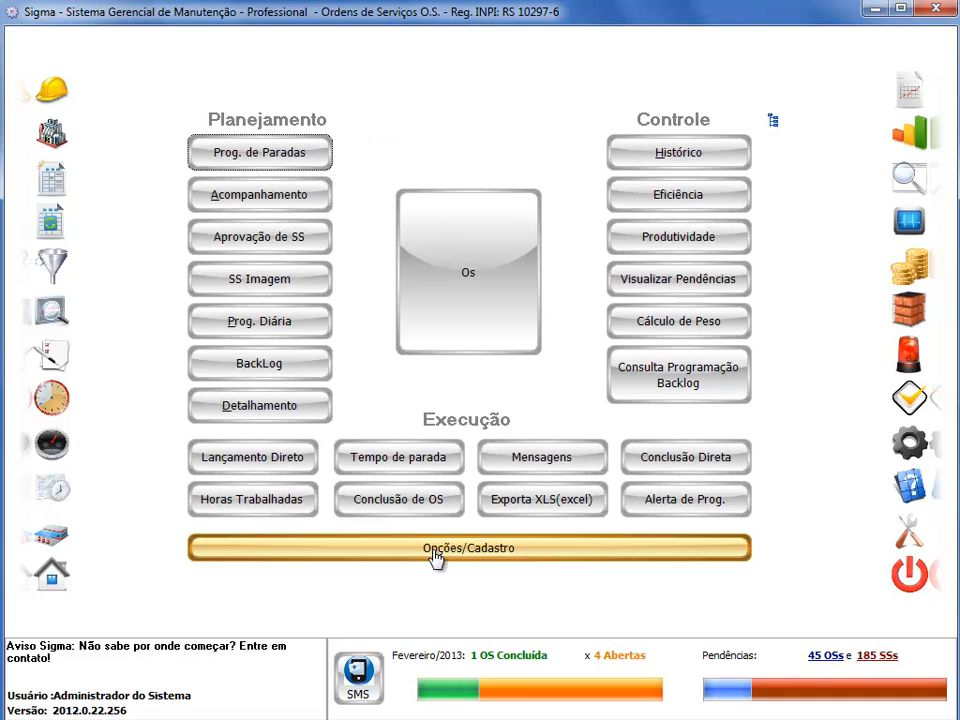
left_click(555, 552)
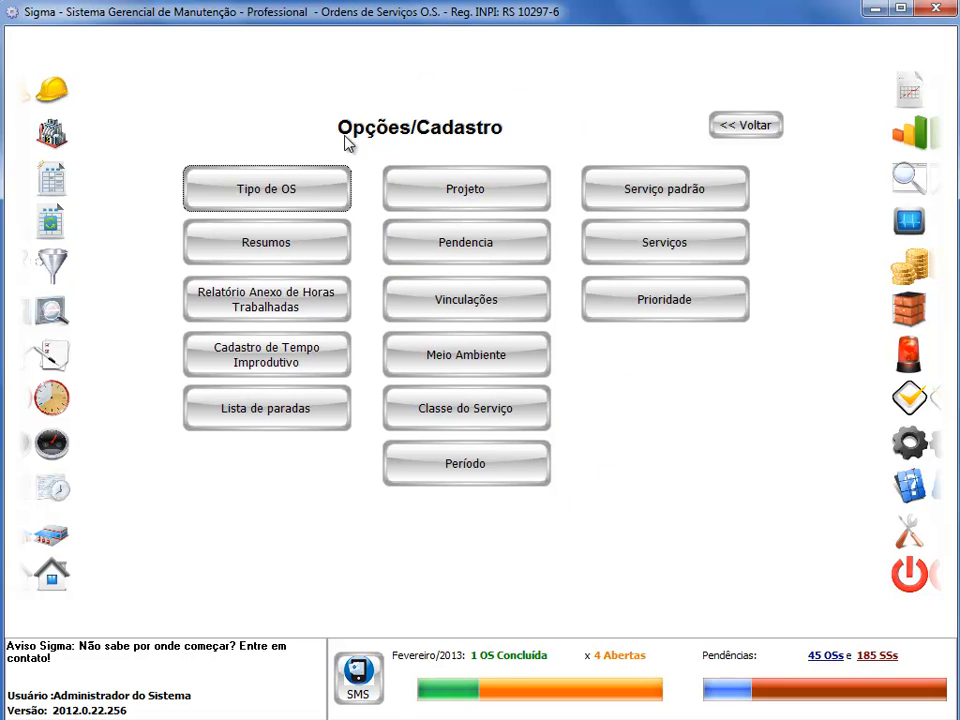
left_click(489, 244)
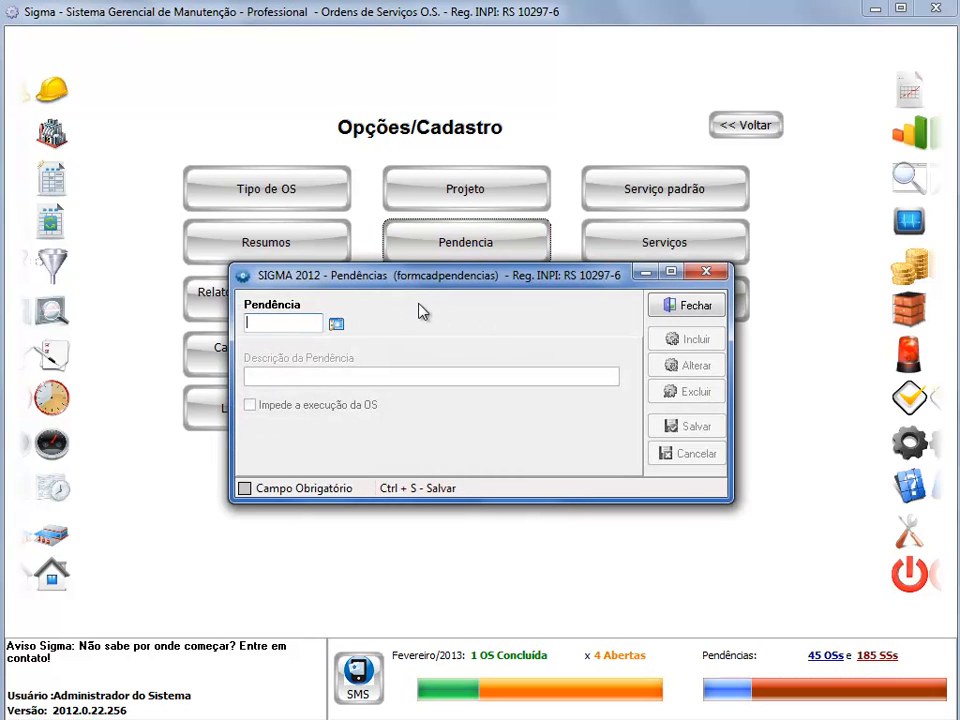
Load the pending reason 003, Aguardando Parada, from the list of registered reasons and save its record.
key("Return")
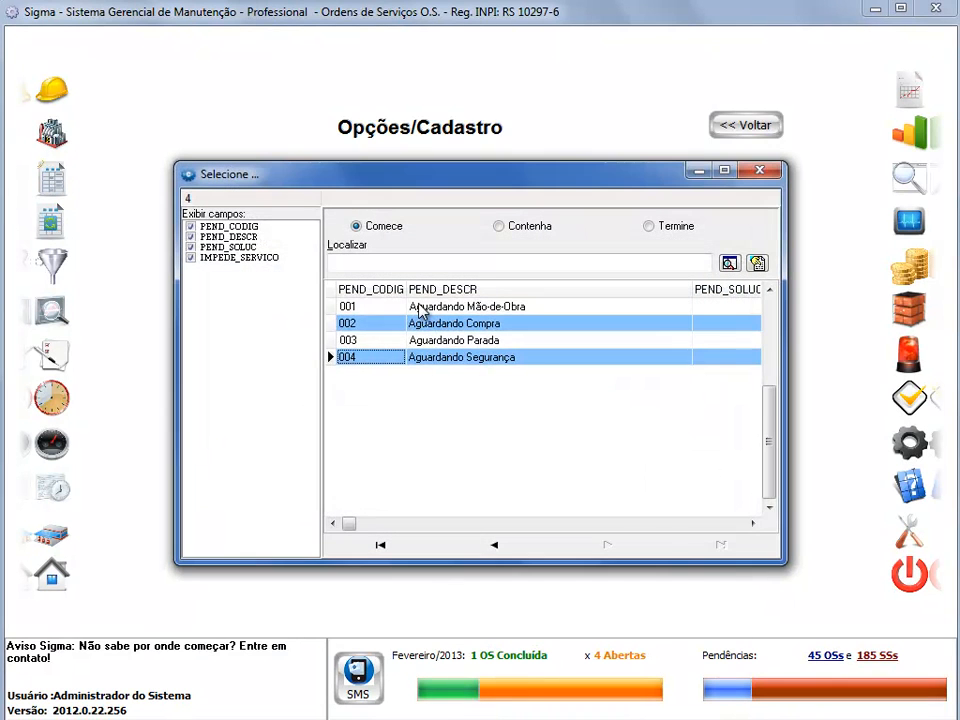
key("Up")
key("Up")
key("Up")
key("Down")
key("Down")
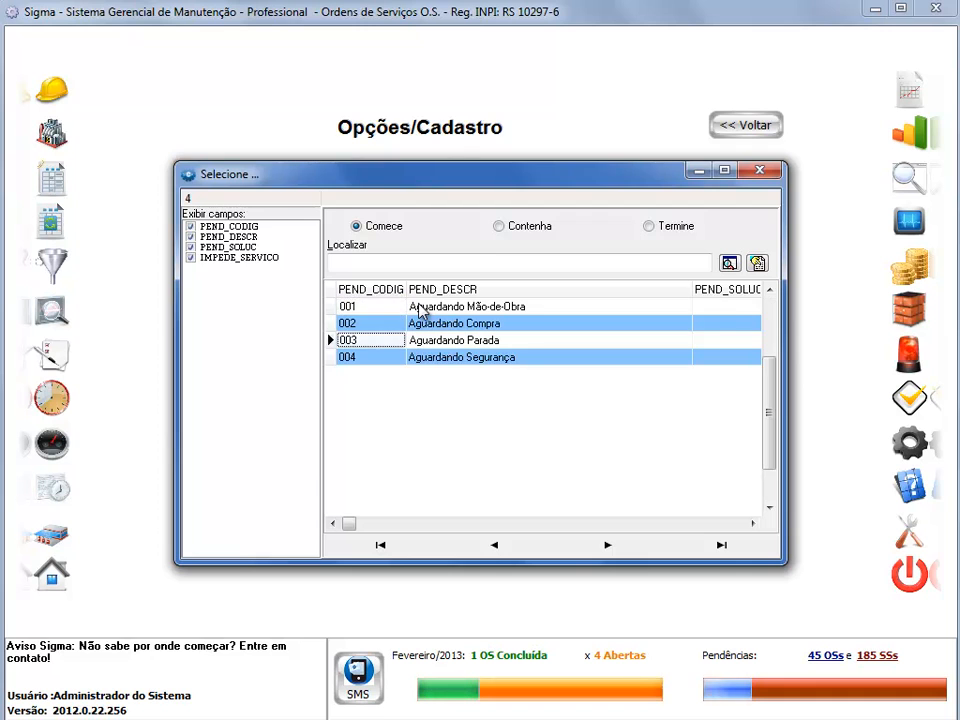
key("Return")
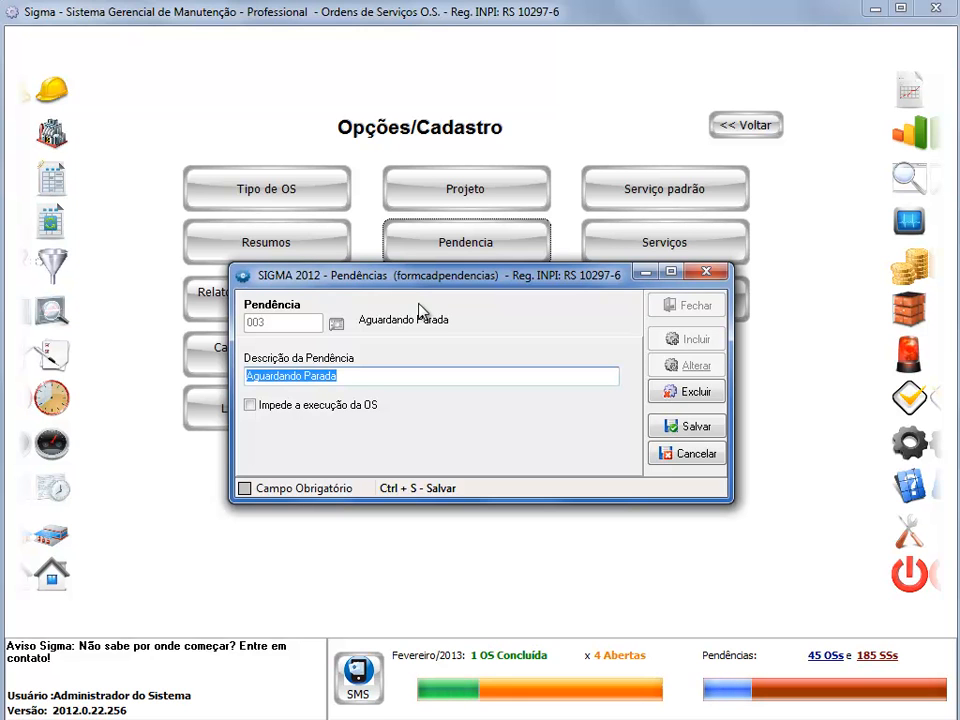
key("ctrl+s")
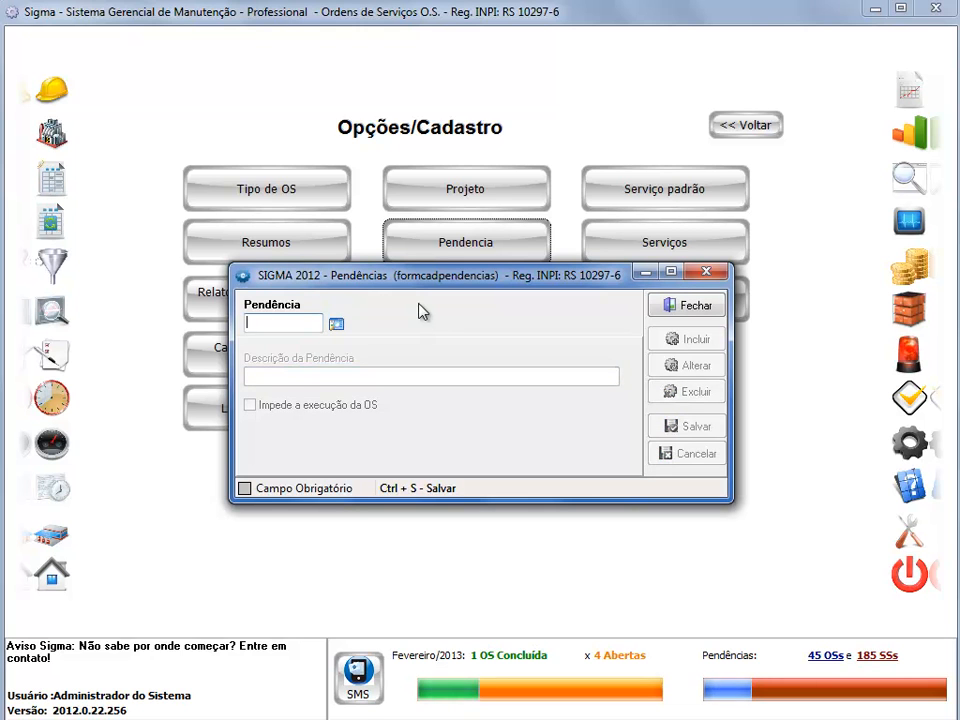
Leave the pending-reason registration, open the pending work order list from the OS registration, and enlarge the list window.
key("Escape")
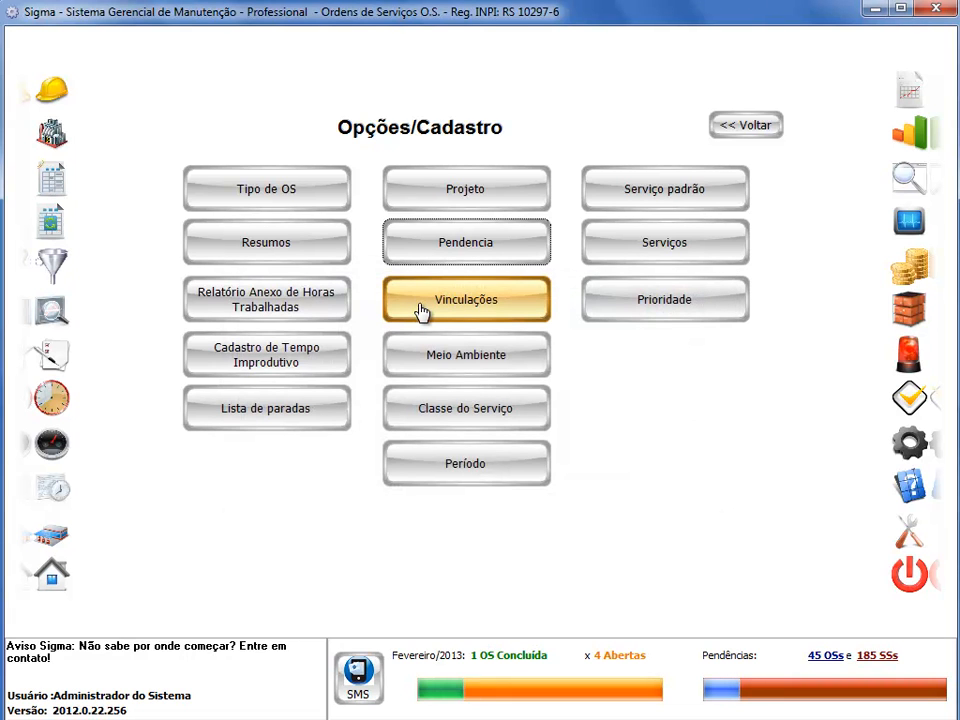
left_click(740, 132)
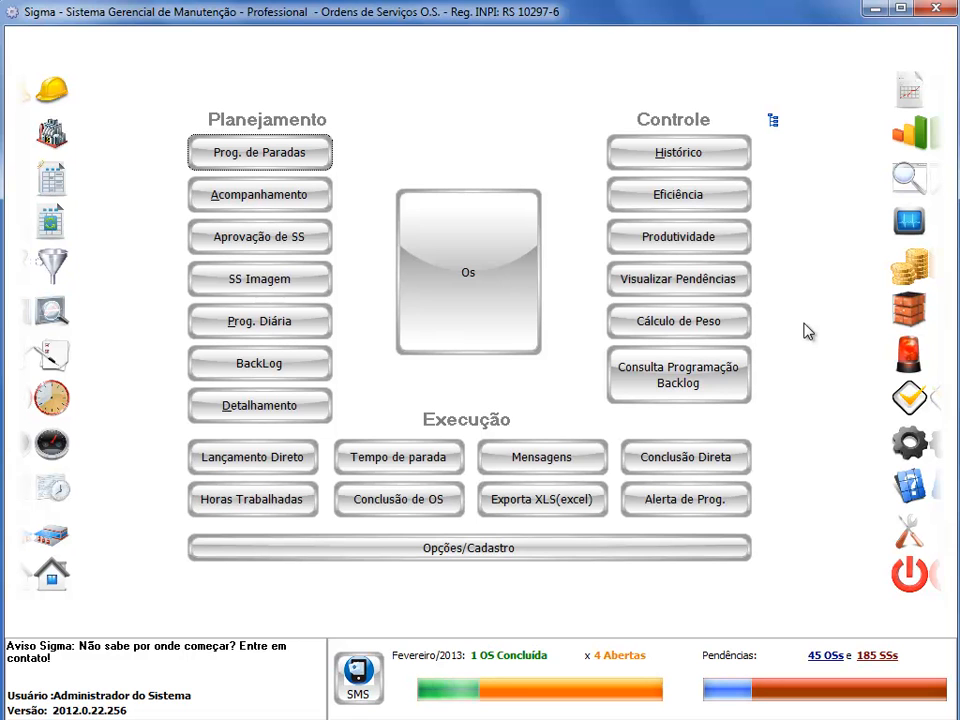
left_click(504, 290)
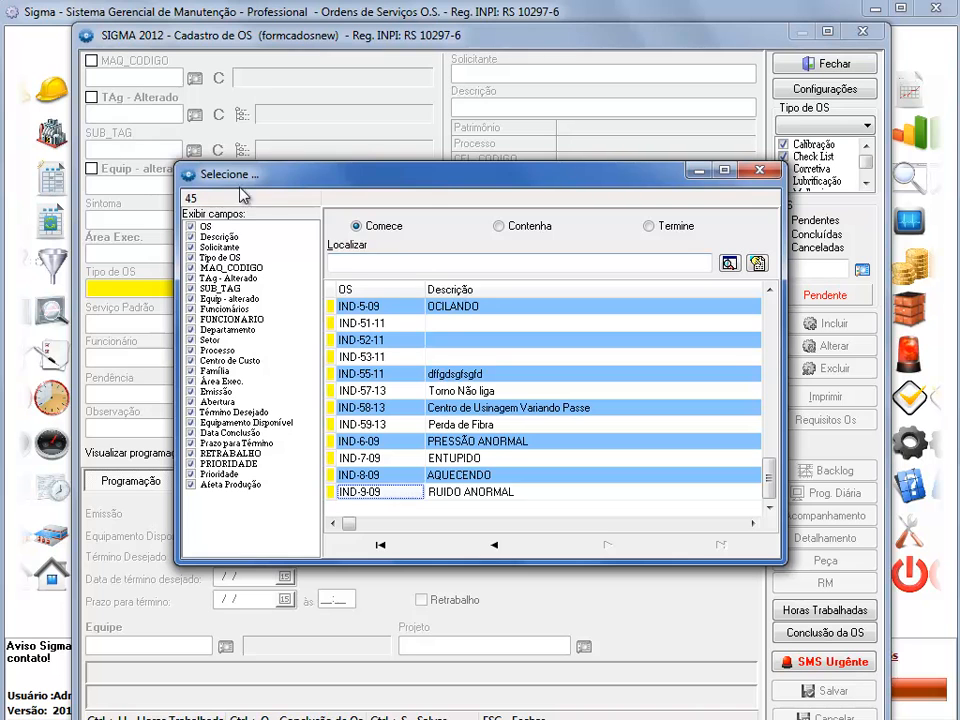
left_click_drag(178, 164, 21, 15)
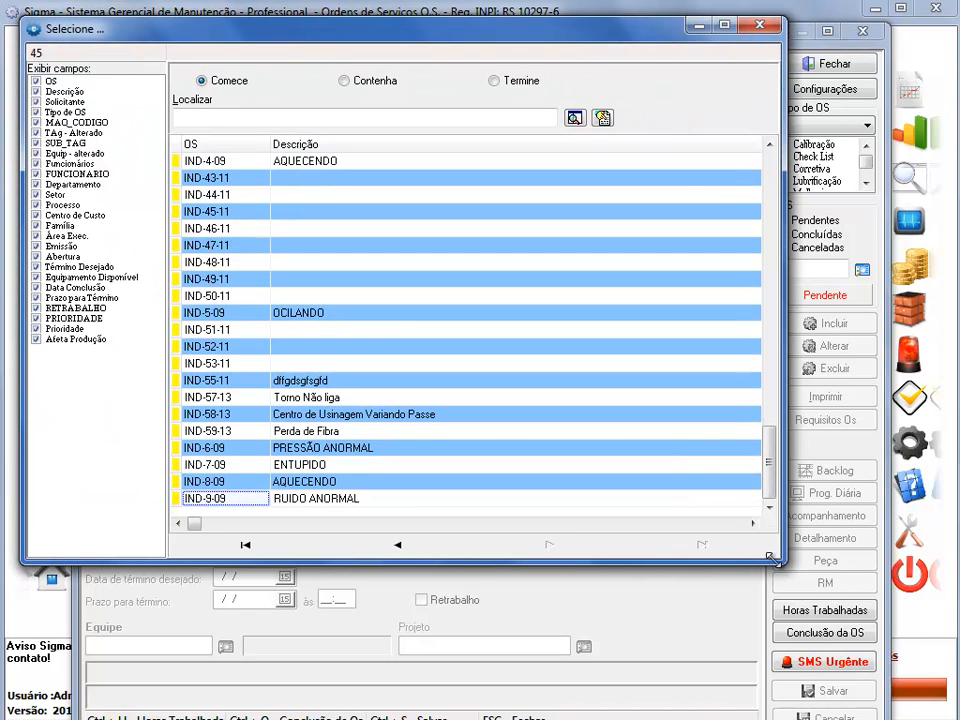
left_click_drag(771, 557, 946, 697)
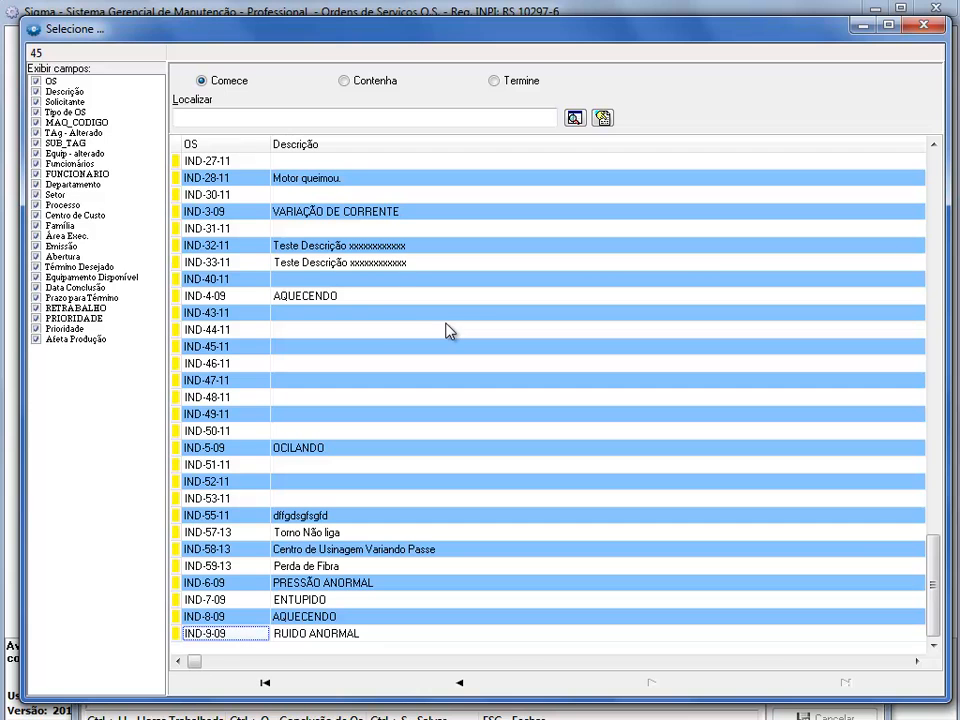
Filter the work order list to records whose MAQ_CODIGO contains FRE03.
left_click(88, 123)
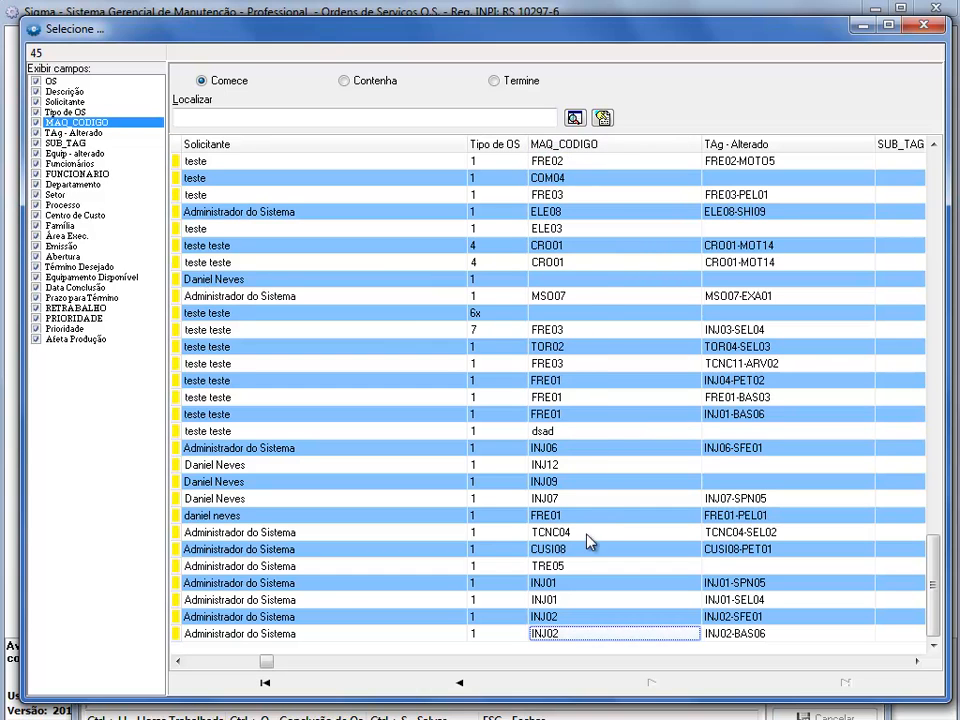
left_click(585, 209)
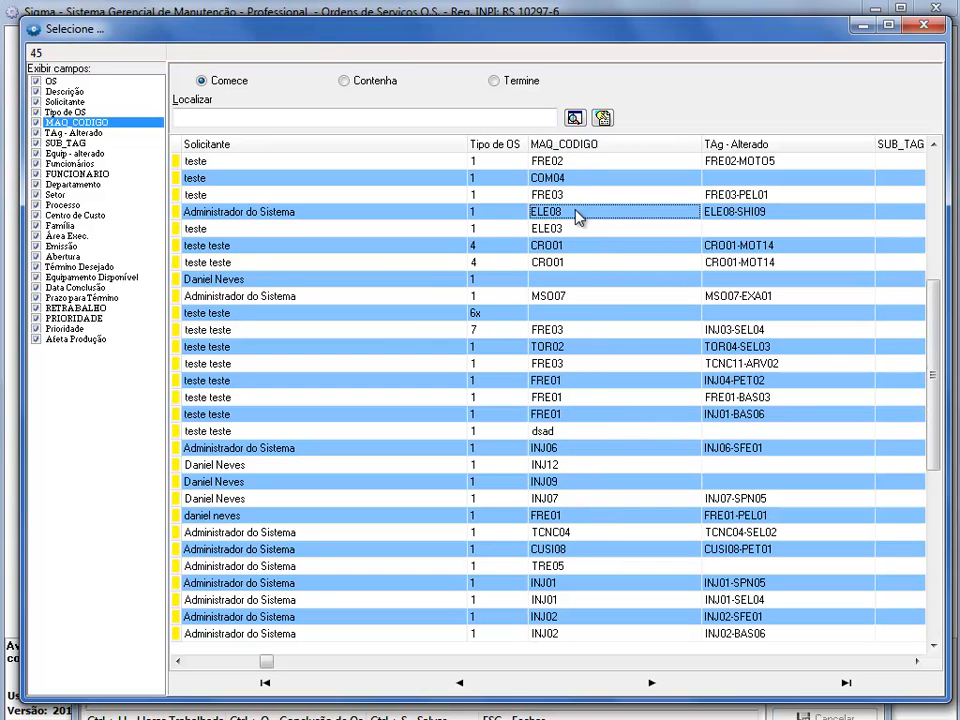
left_click(380, 81)
left_click(369, 119)
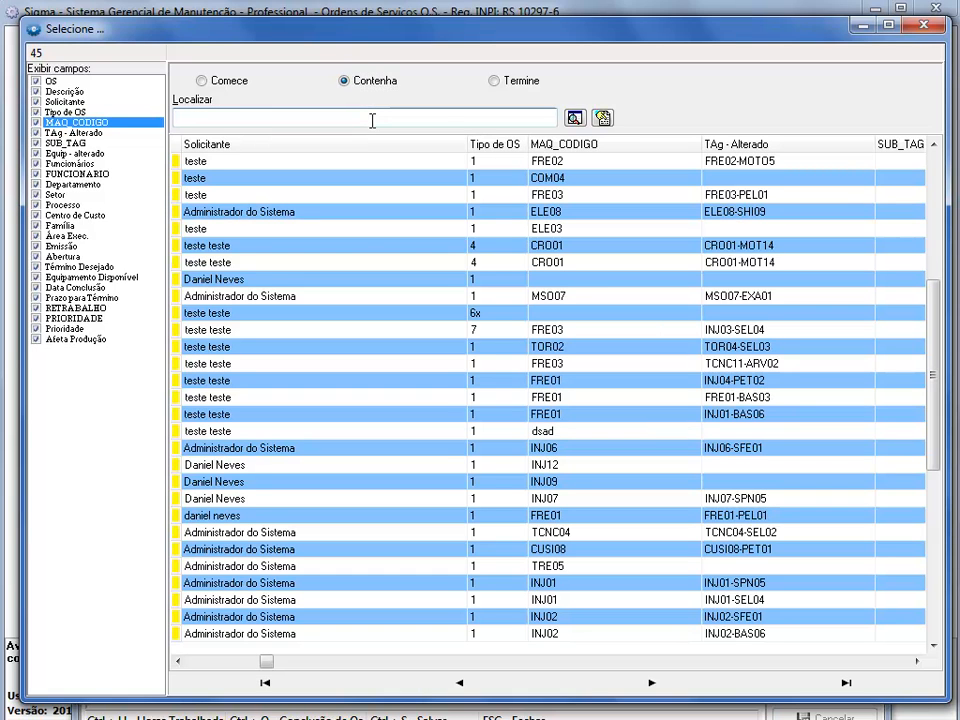
type("FRE")
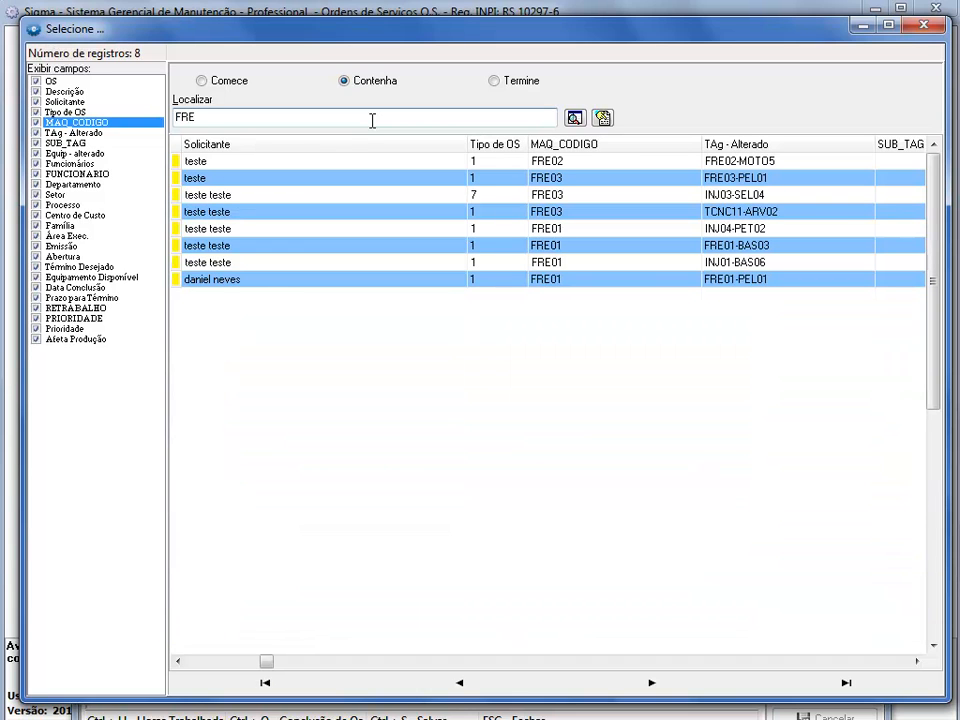
type("03")
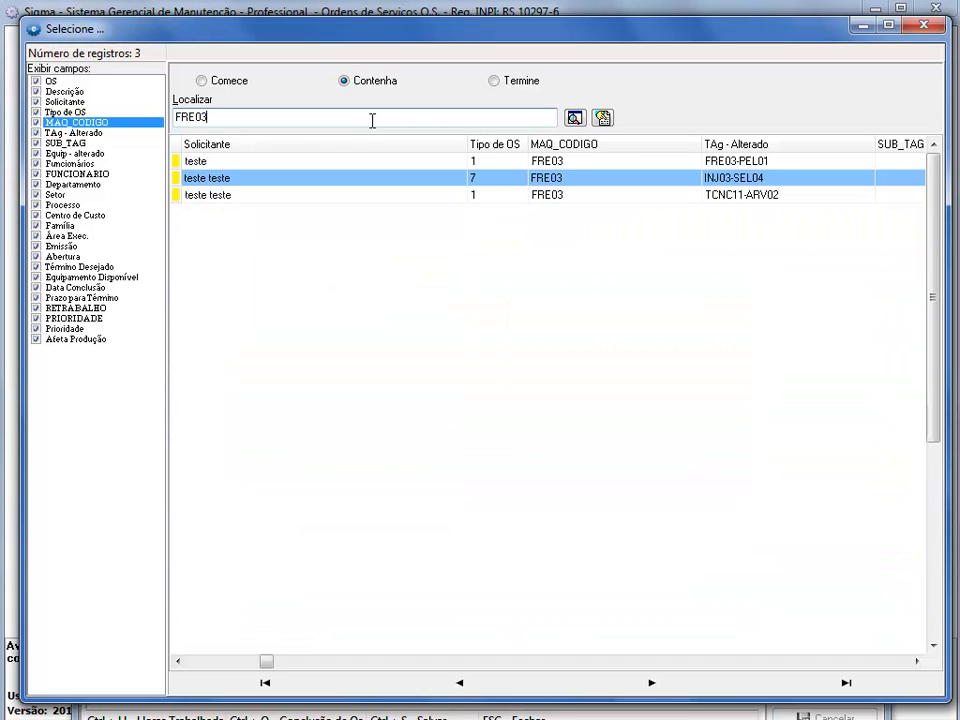
Examine the filtered FRE03 work orders across their columns, from the OS number to Equip - alterado.
left_click(455, 197)
key("Left")
key("Left")
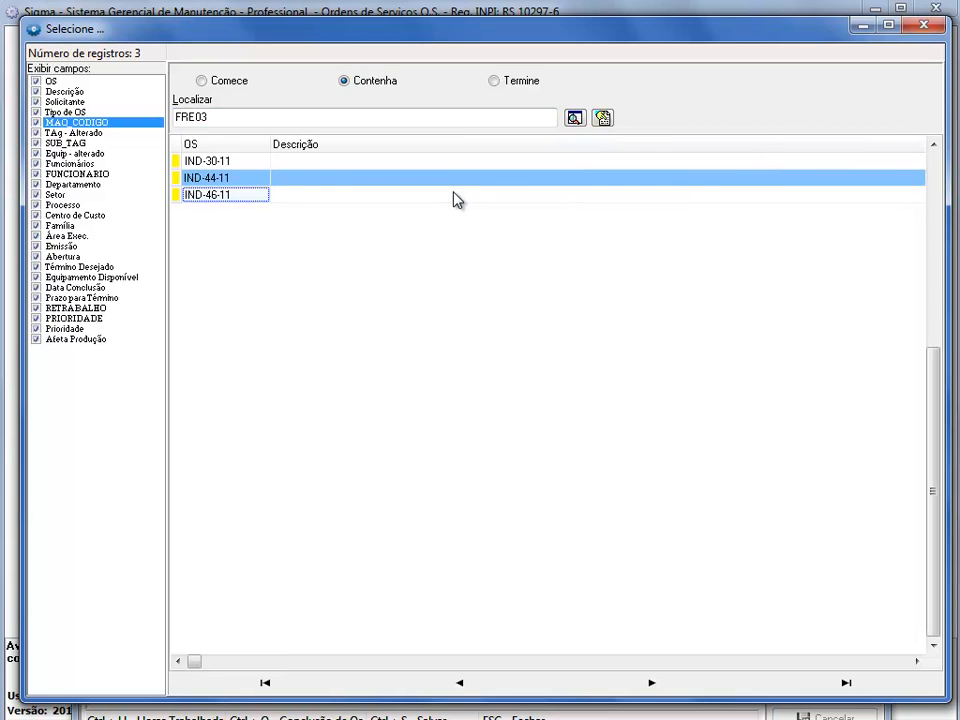
key("Right")
key("Right")
key("Right")
key("Right")
key("Right")
key("Right")
key("Right")
key("Right")
key("Left")
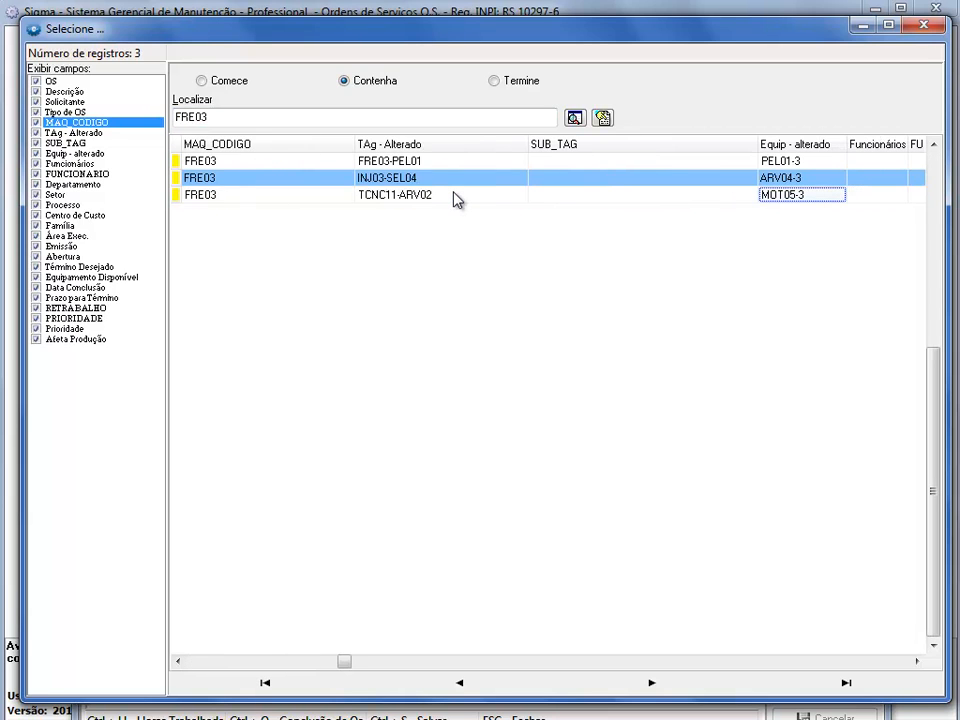
key("Home")
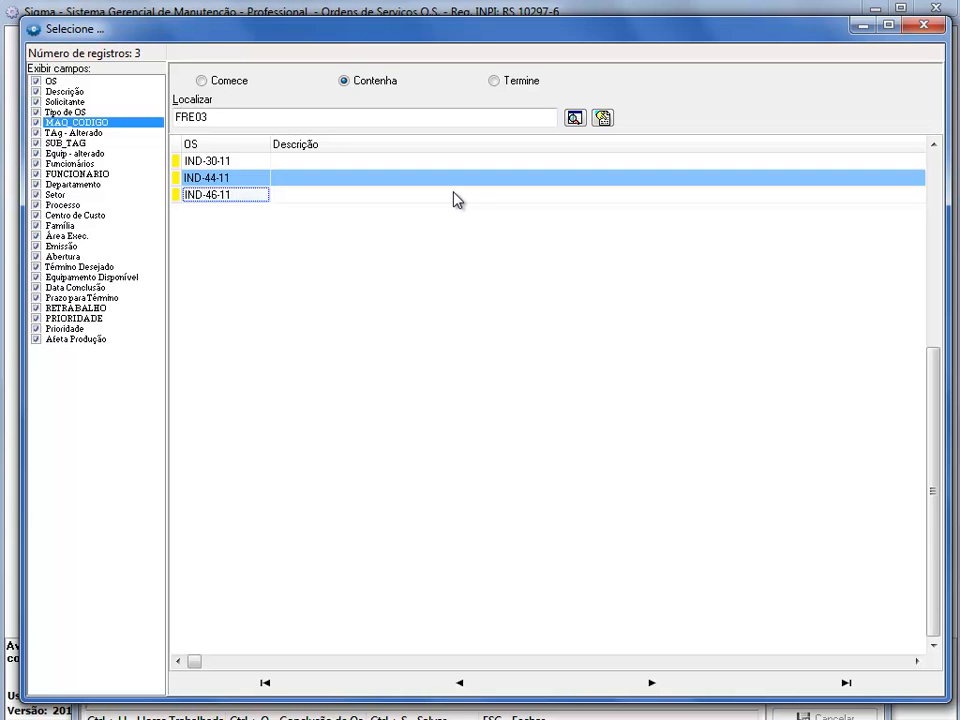
Check the Solicitante, Descrição, Equip - alterado and FUNCIONARIO columns of the filtered list, and close the list and the OS registration.
left_click(62, 113)
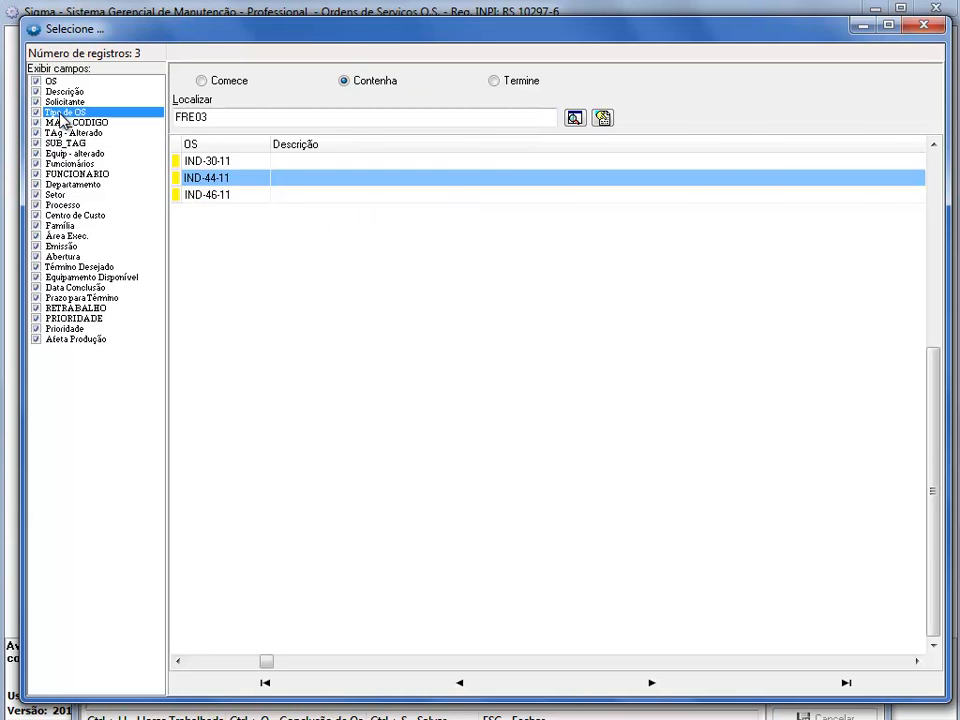
left_click(74, 103)
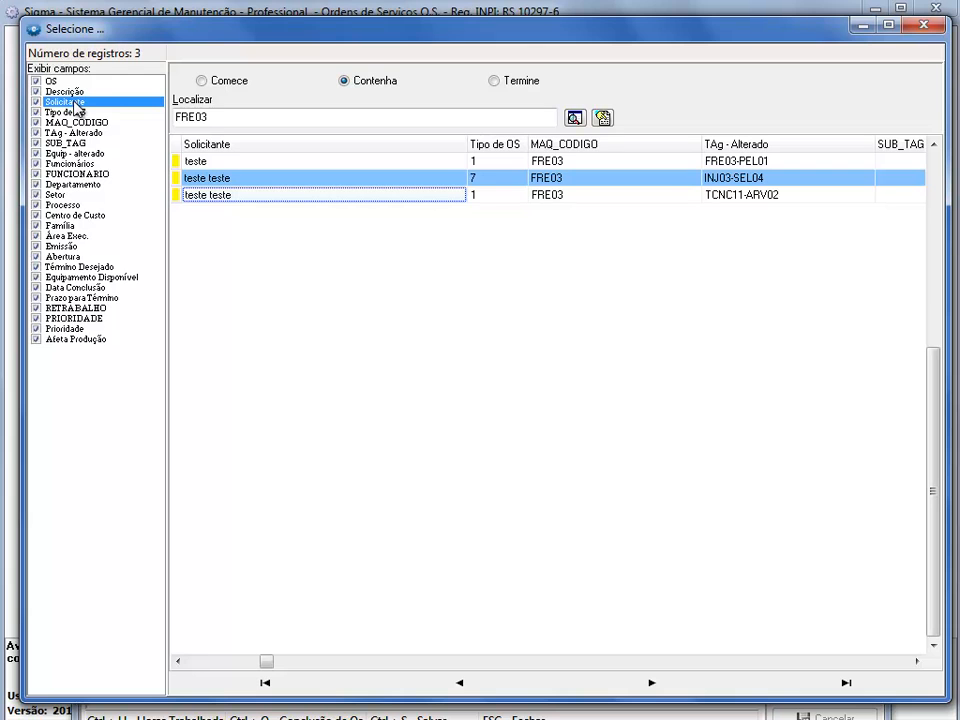
left_click(60, 91)
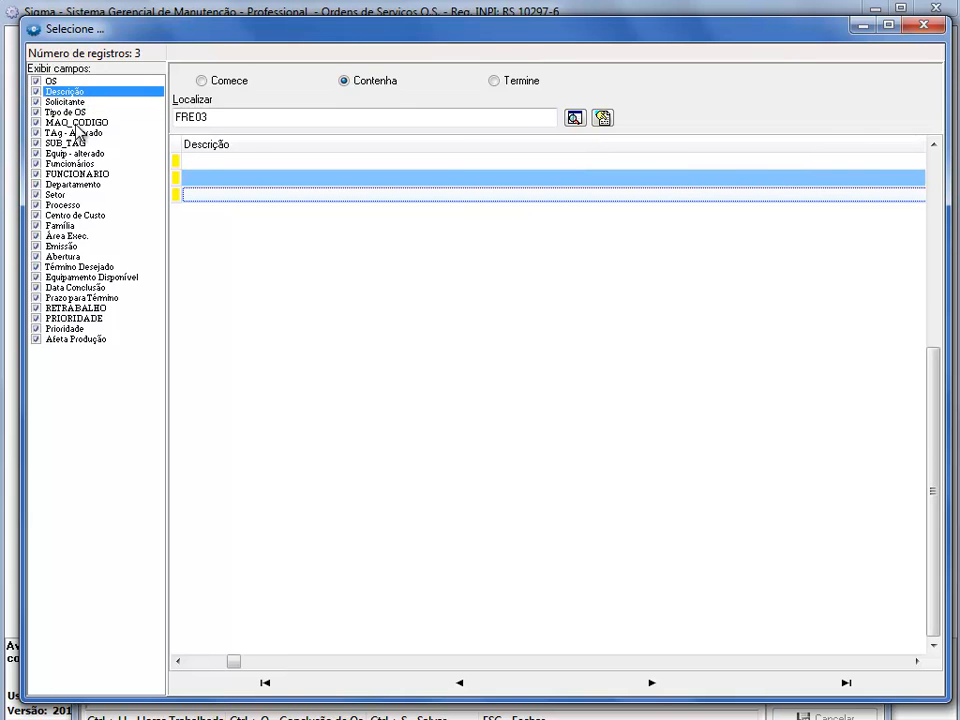
left_click(95, 155)
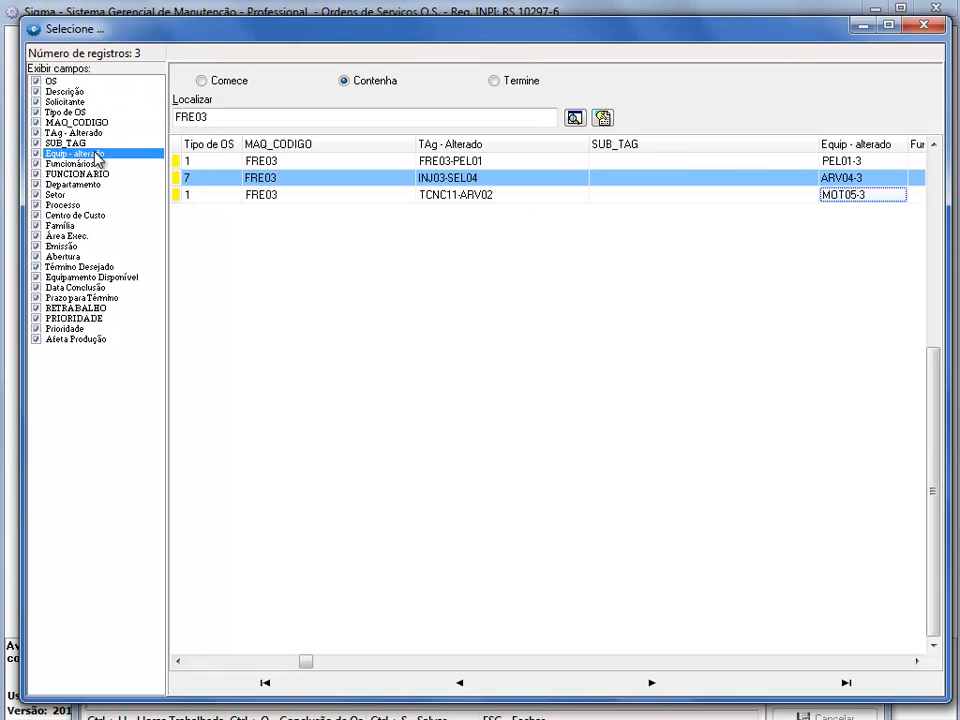
left_click(92, 175)
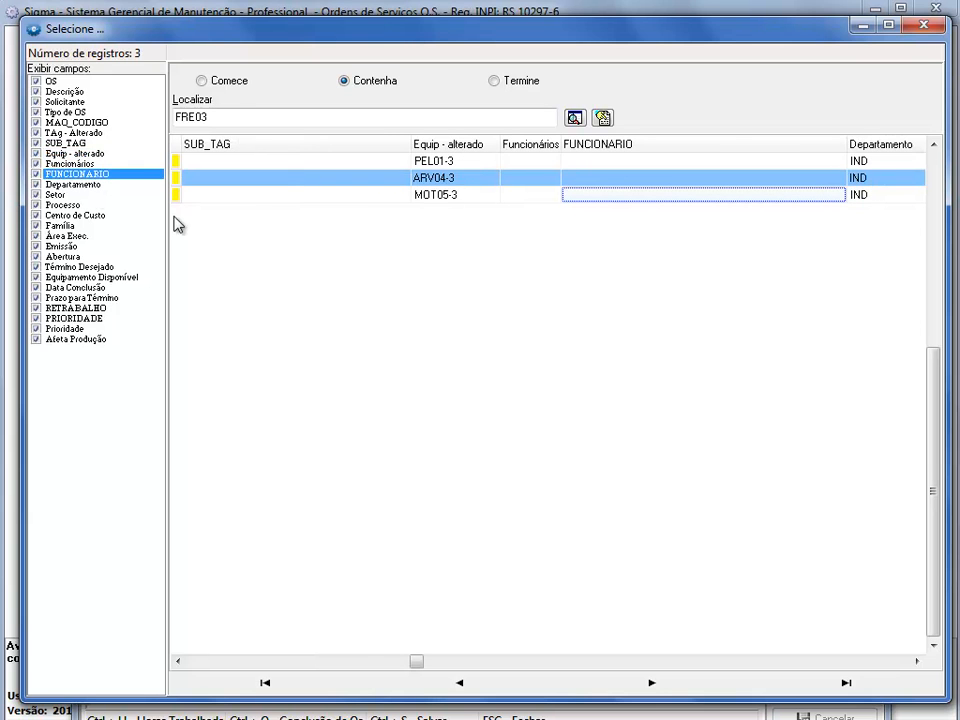
left_click(920, 30)
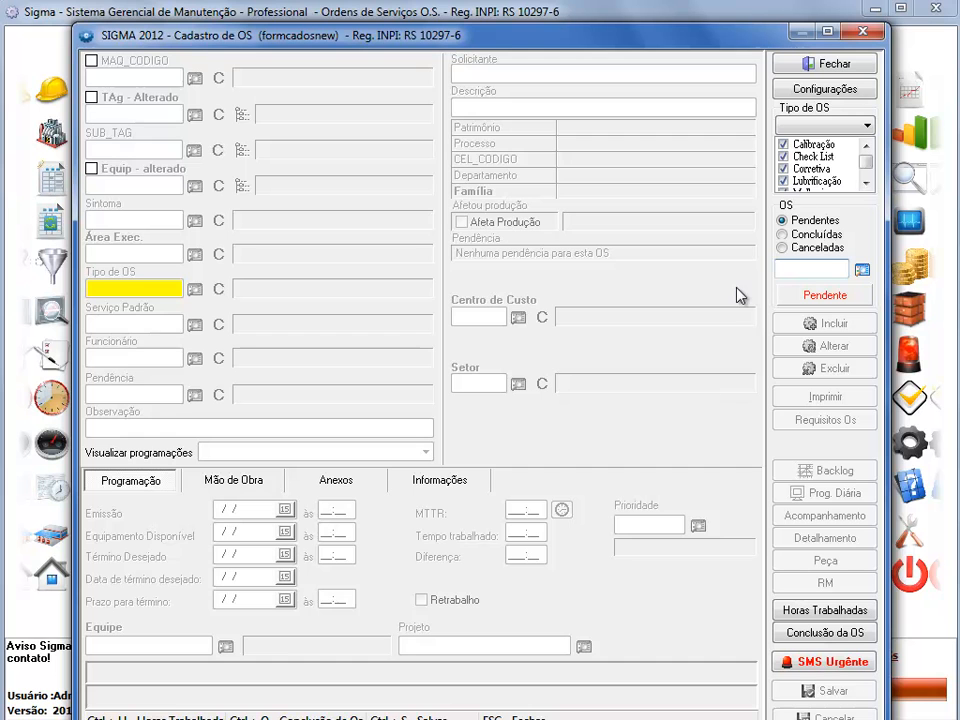
left_click(808, 64)
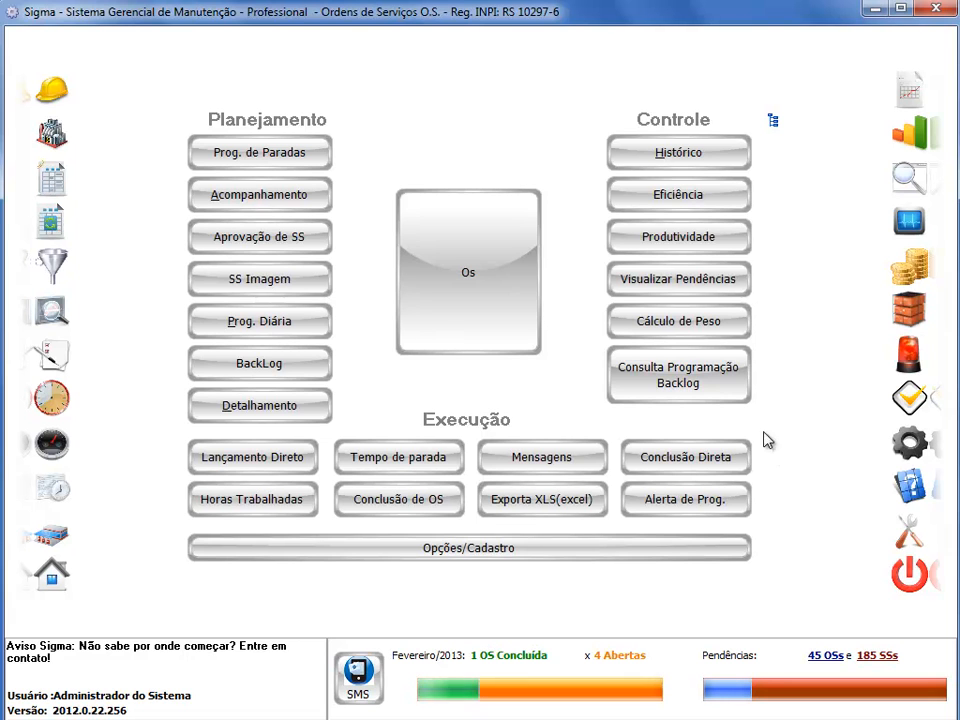
Open the pending work orders query and search with the Todas option.
left_click(713, 289)
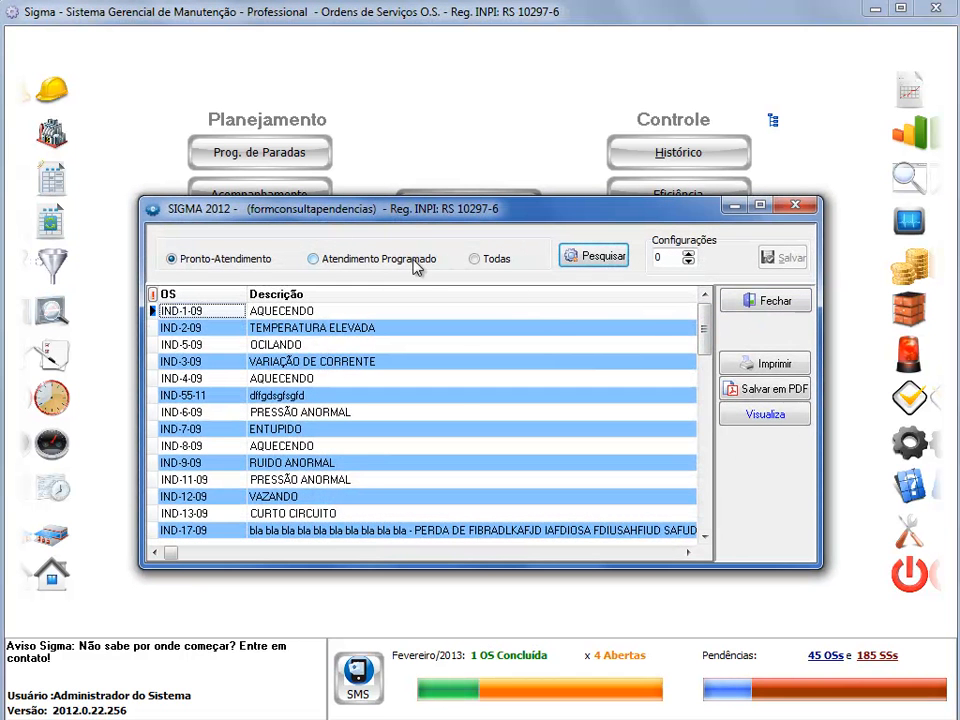
left_click(474, 259)
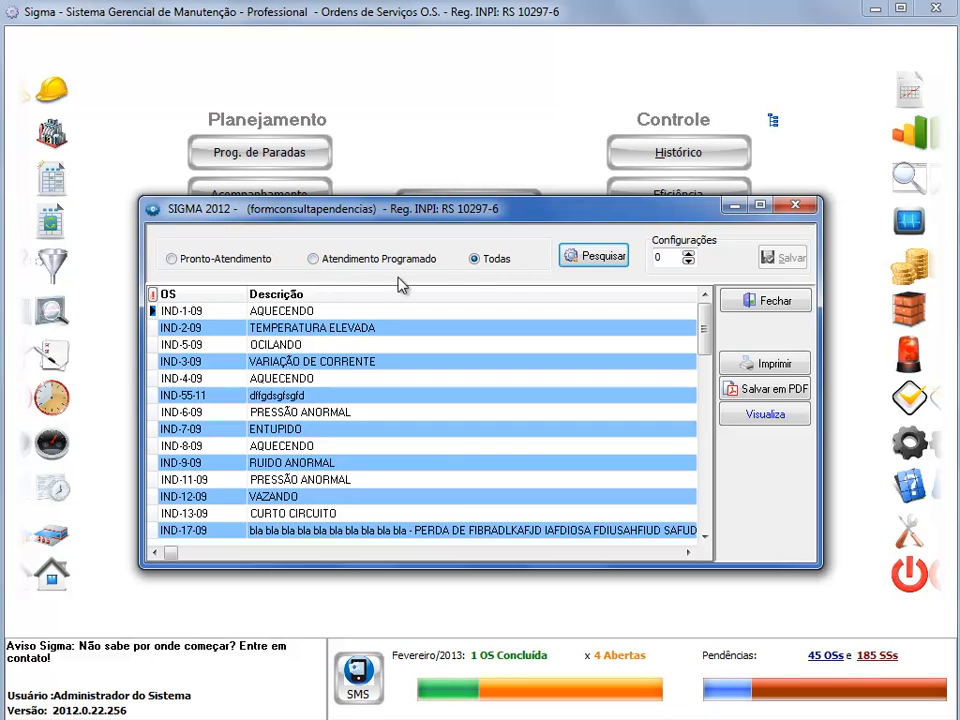
left_click(594, 256)
left_click_drag(704, 328, 728, 324)
Preview the pending items report as a normal print at a larger zoom, look through its first page, and close the report and the query.
left_click(760, 364)
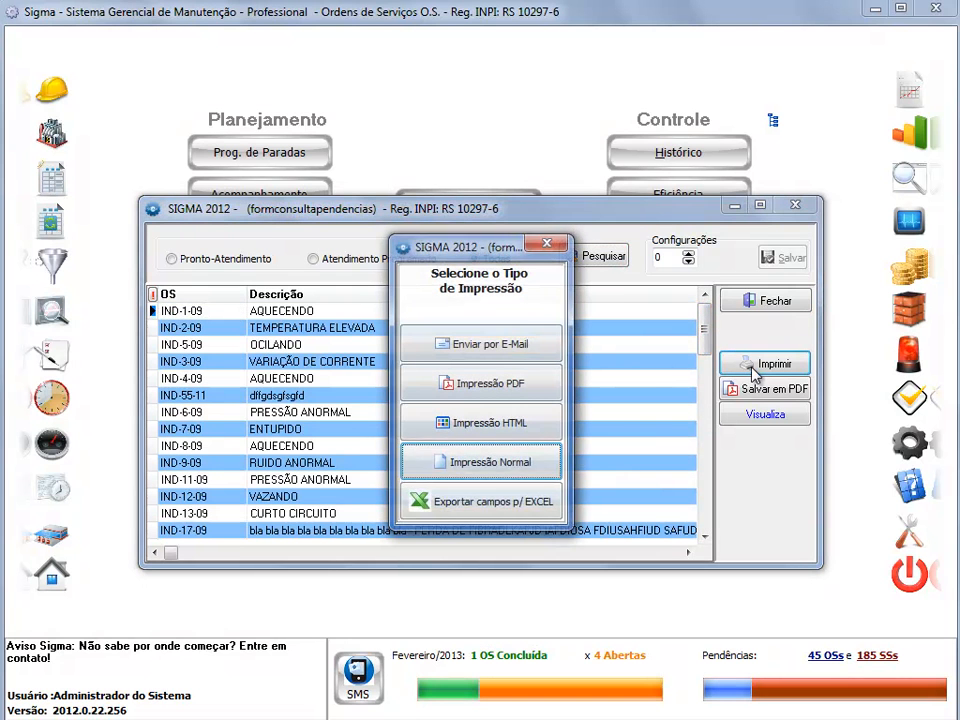
left_click(535, 465)
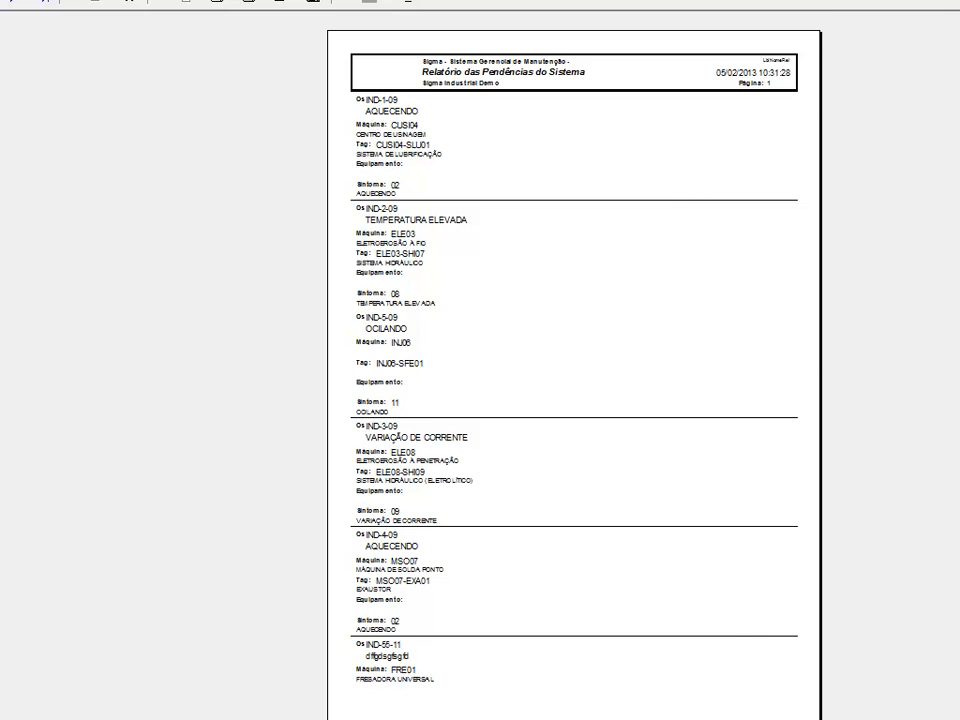
left_click(217, 1)
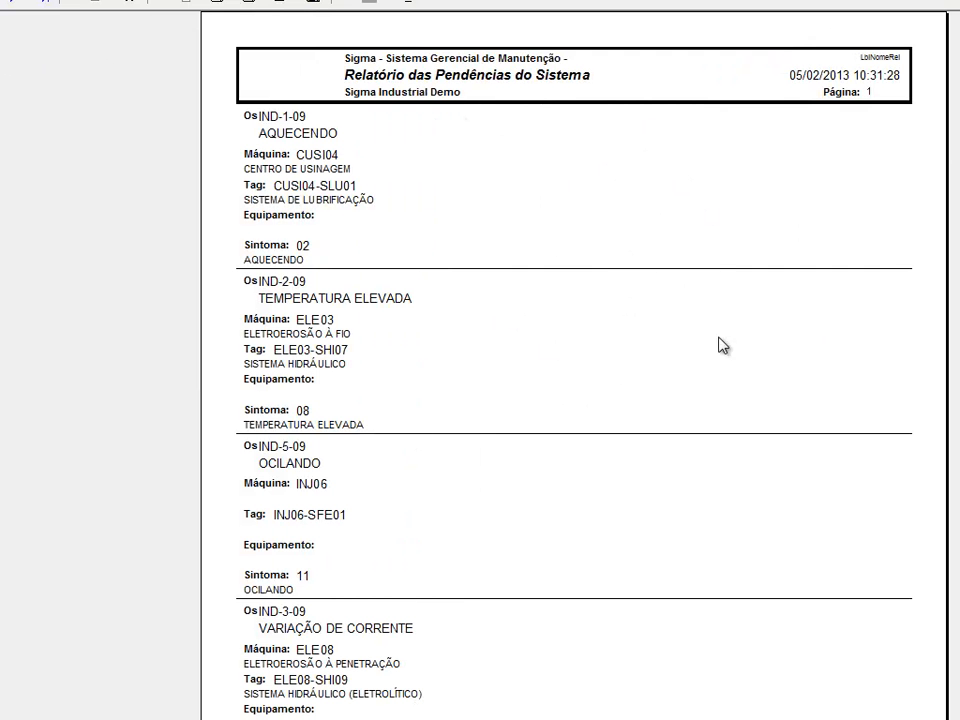
scroll(563, 517, "down", 1)
scroll(563, 517, "down", 5)
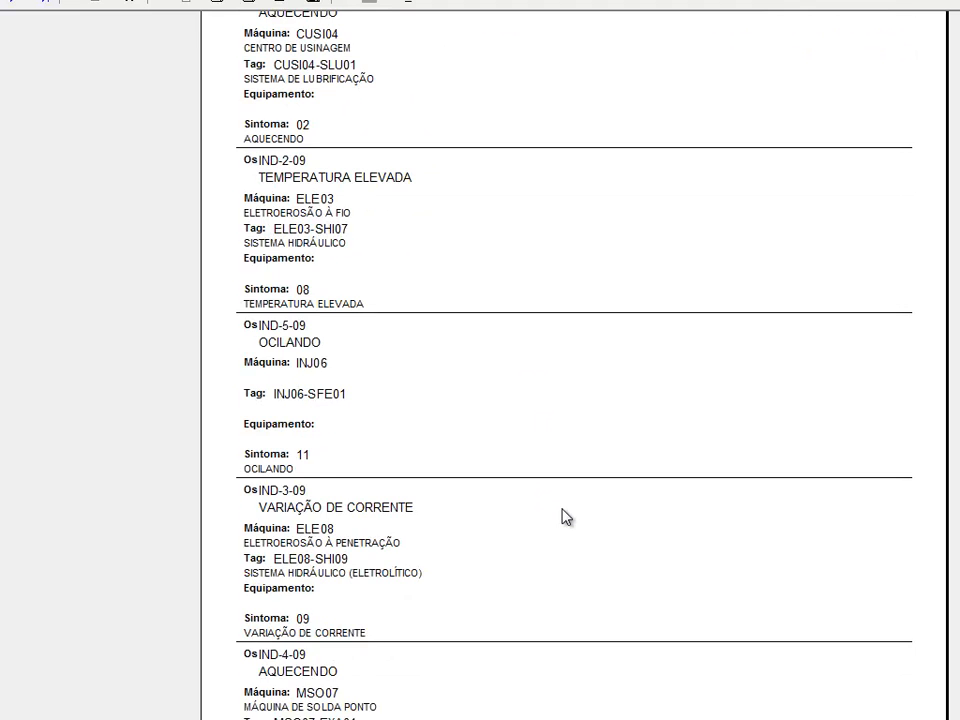
scroll(614, 572, "up", 6)
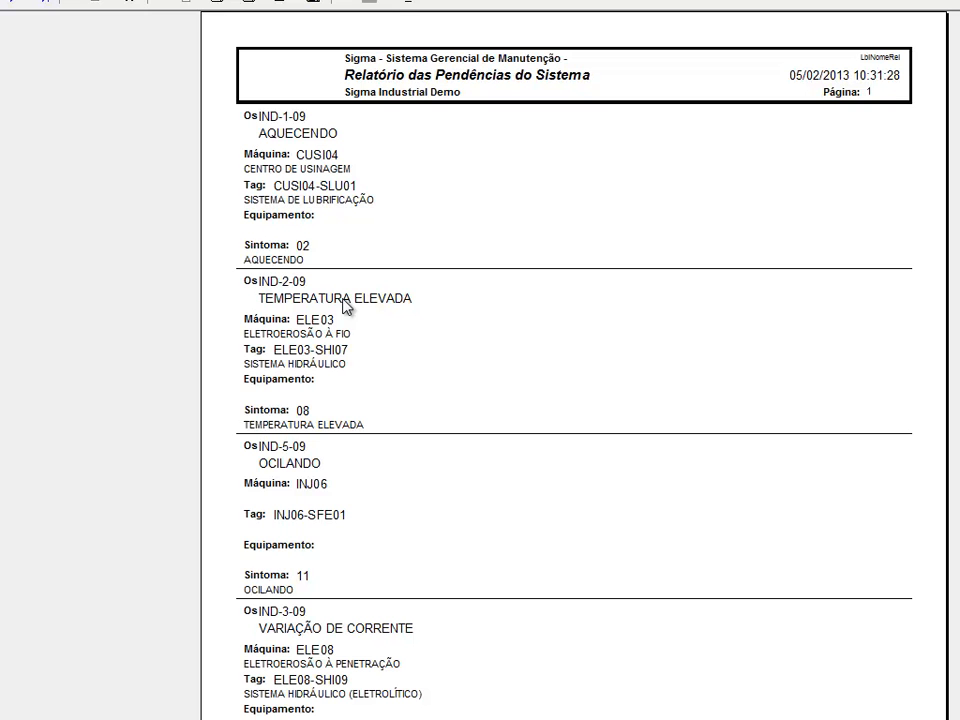
left_click(405, 3)
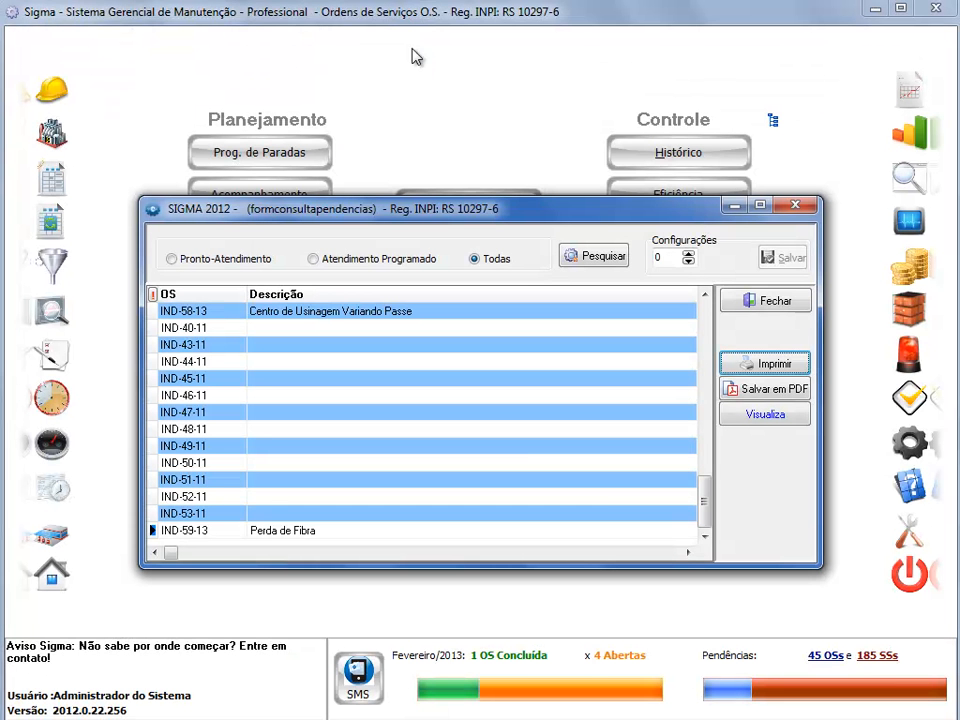
left_click(787, 310)
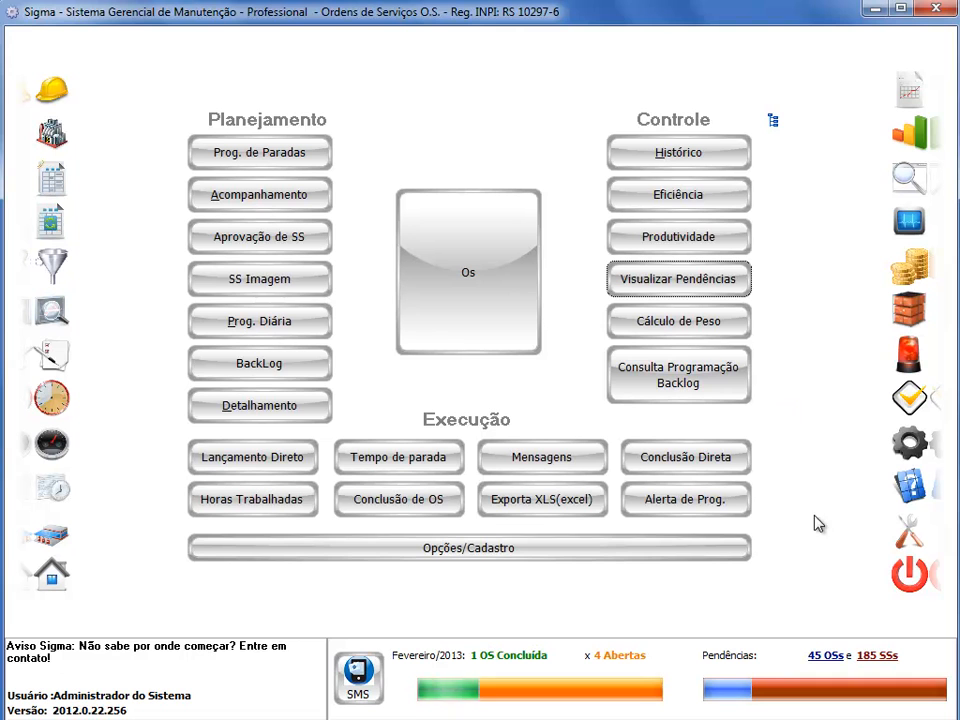
Export the OS and Descrição fields of the OS table to an Excel spreadsheet.
left_click(550, 510)
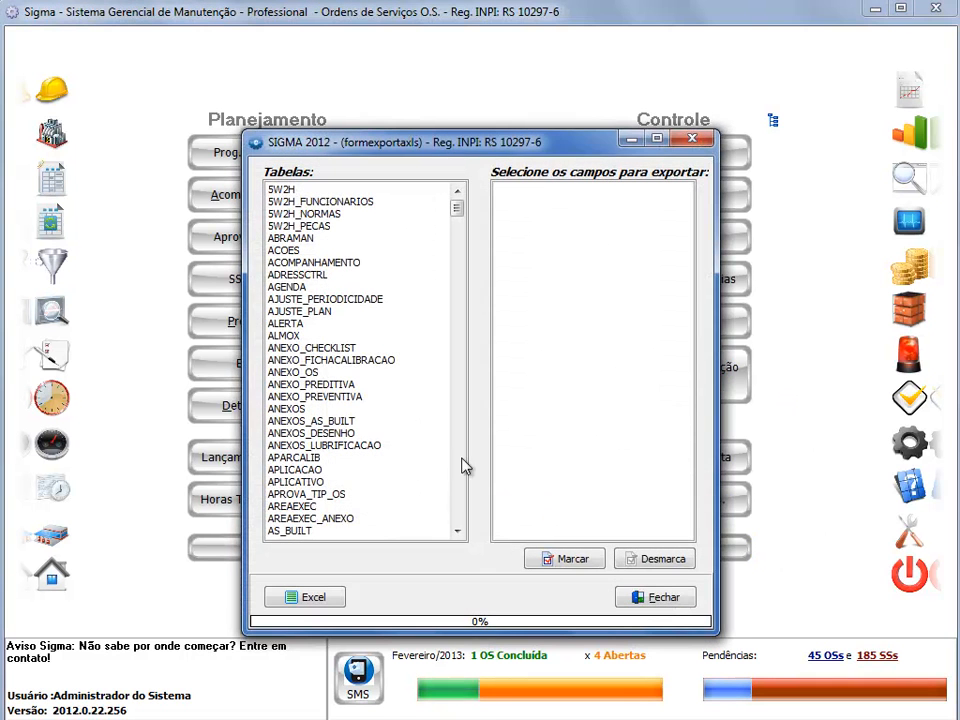
left_click(395, 311)
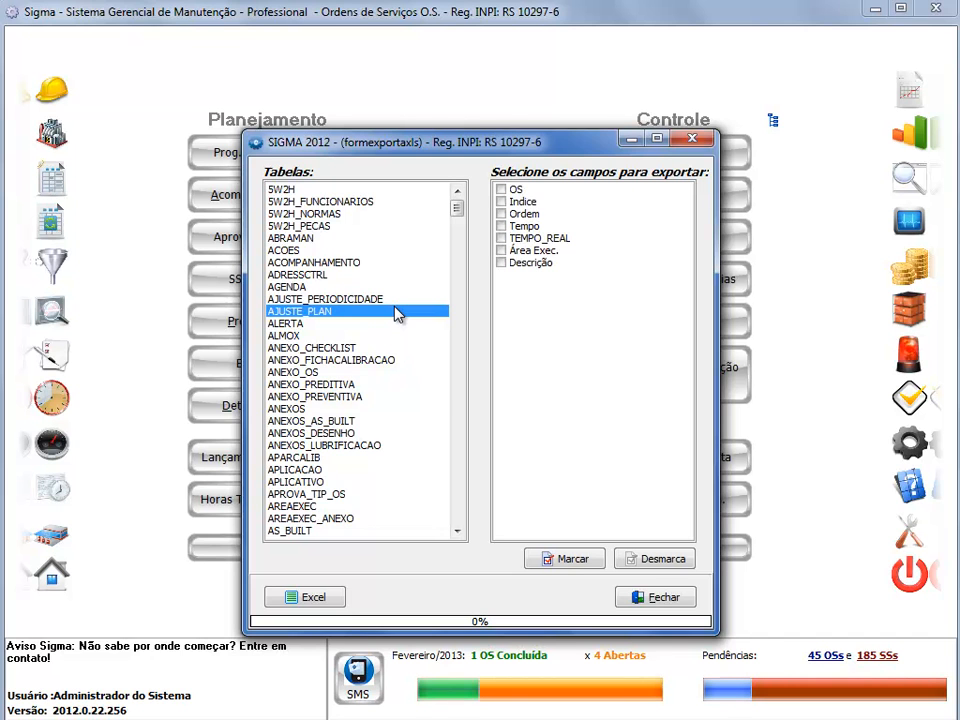
key("o")
key("s")
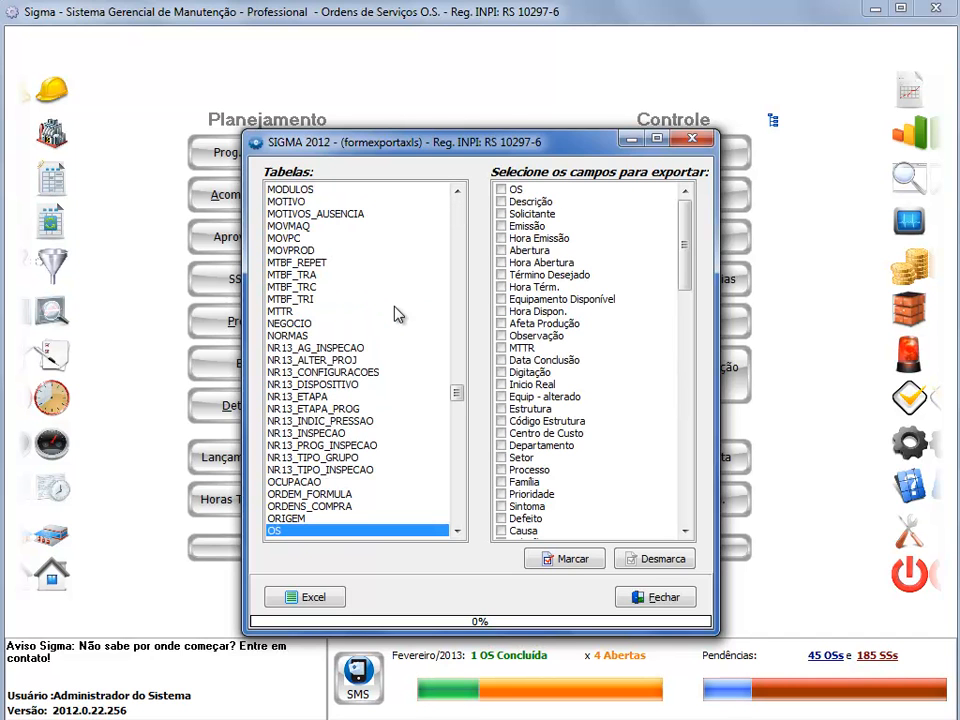
left_click(501, 190)
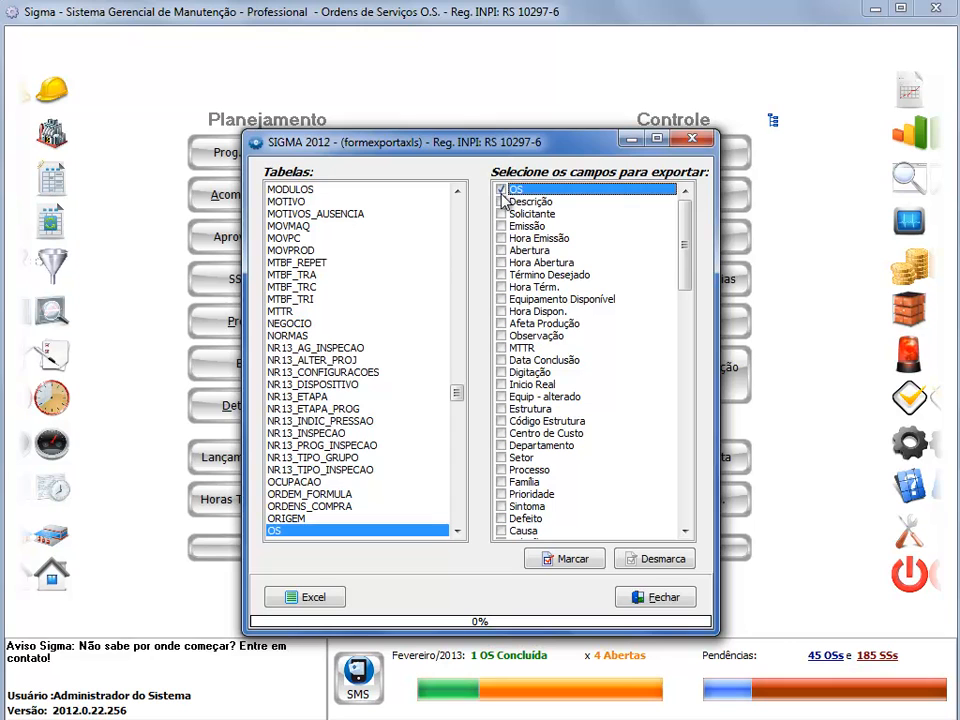
left_click(502, 203)
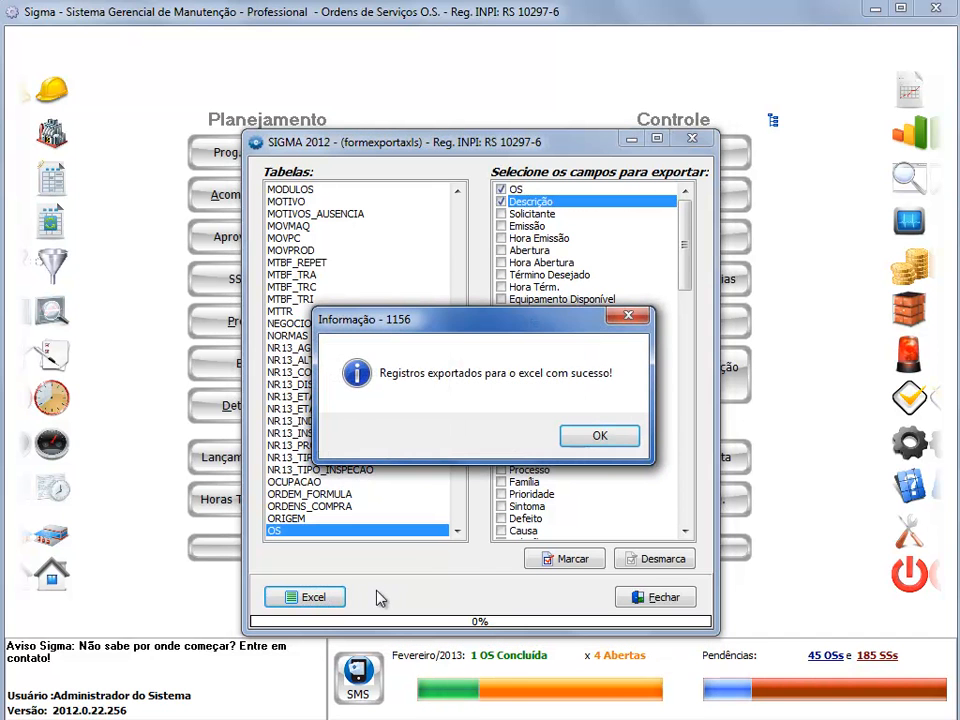
left_click(568, 438)
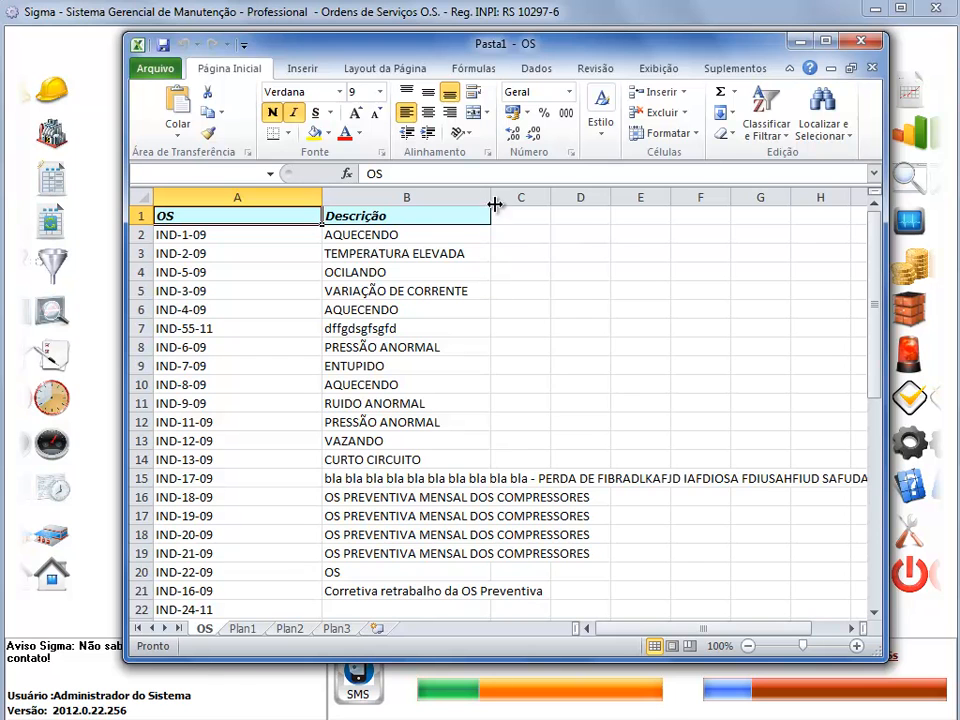
Widen the Descrição column of the exported OS sheet and look through all the exported rows.
left_click_drag(494, 204, 813, 199)
left_click(519, 481)
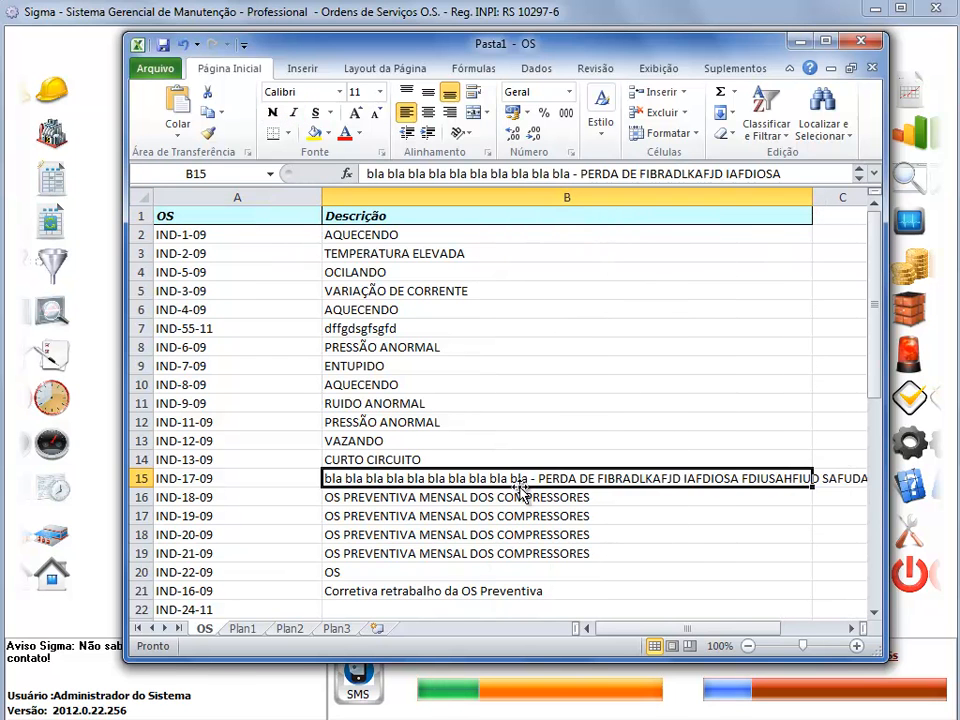
scroll(490, 447, "down", 7)
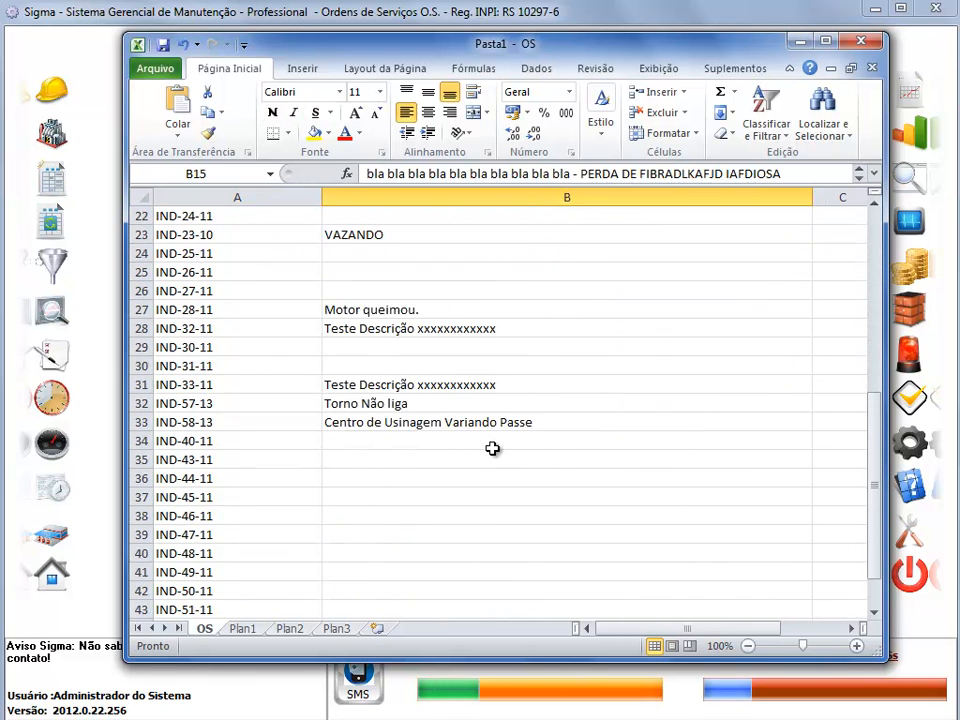
scroll(493, 448, "down", 5)
scroll(493, 491, "up", 12)
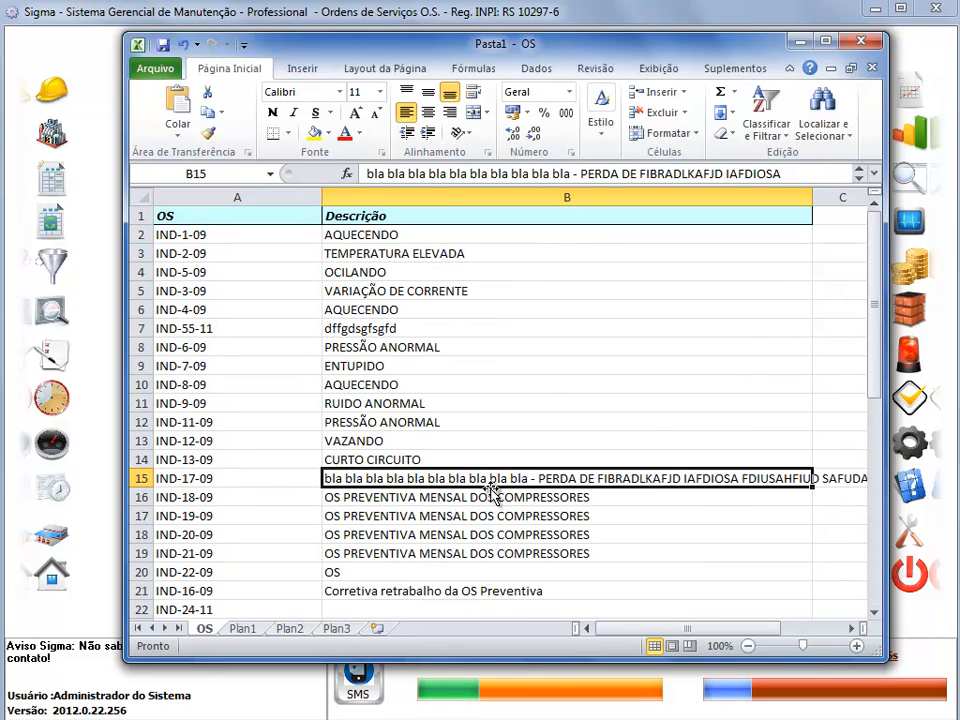
Close the exported workbook without saving it, and close the table export form.
left_click(872, 67)
left_click(496, 393)
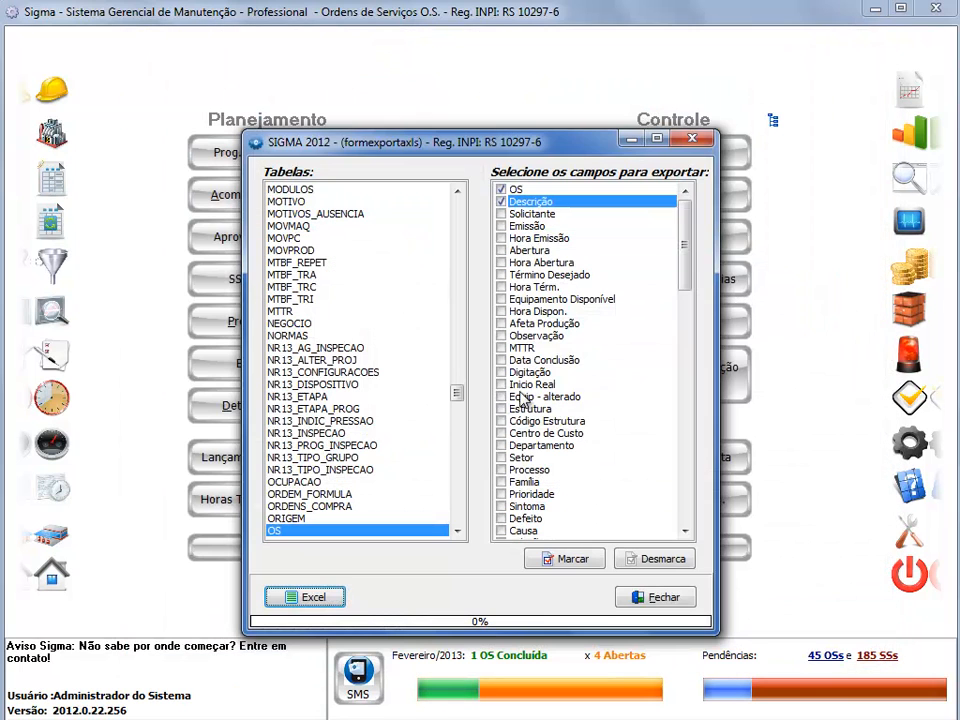
left_click(692, 140)
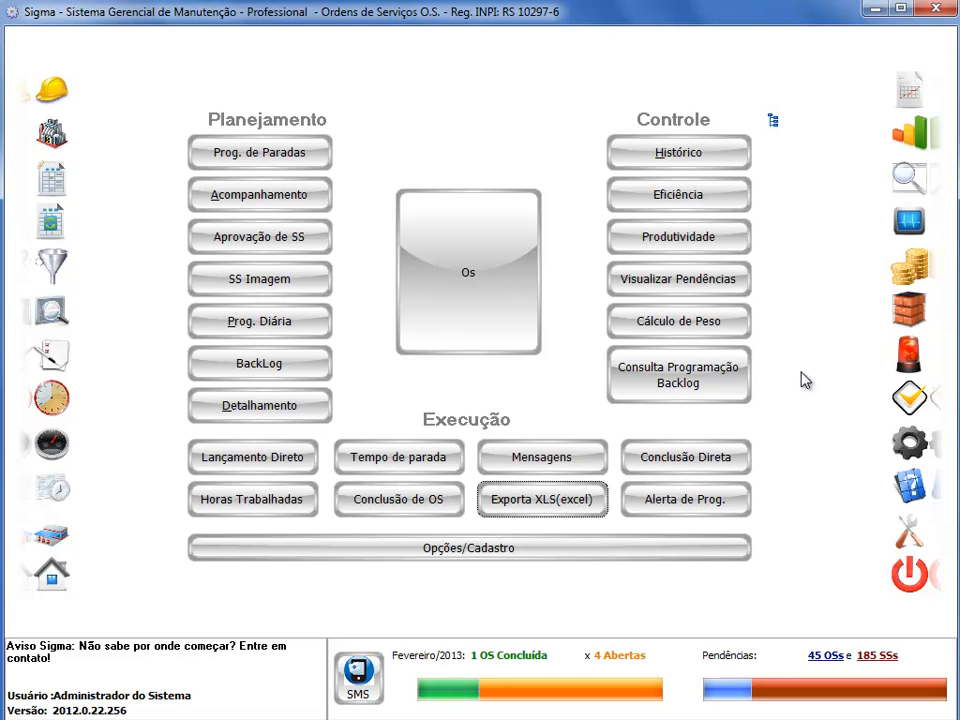
Open the pending work orders query again to check its print and PDF options, and close it.
left_click(707, 285)
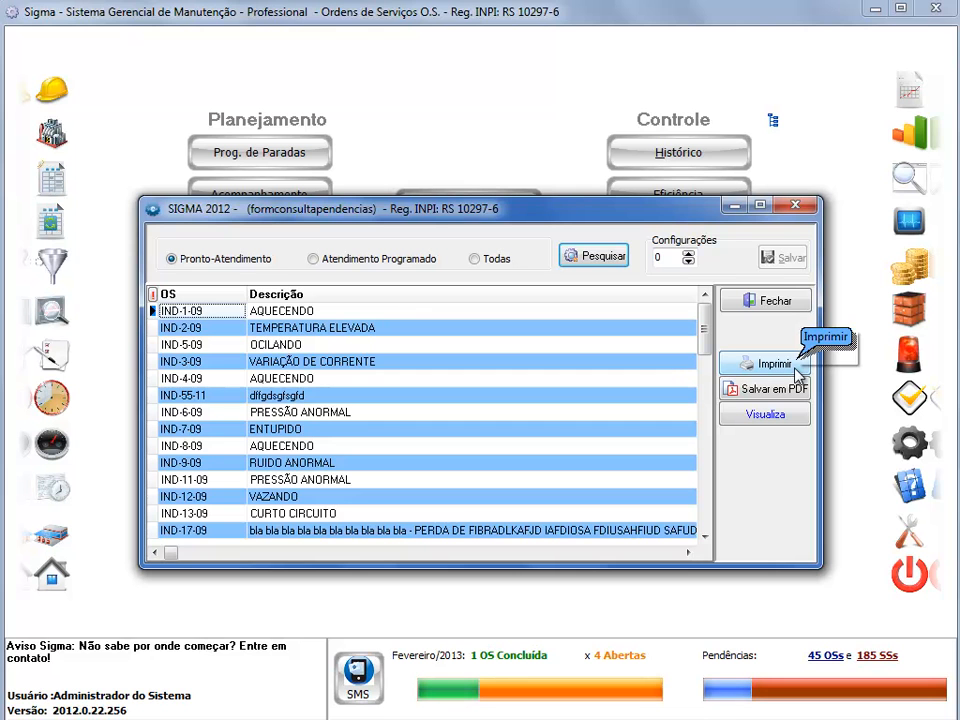
left_click(797, 206)
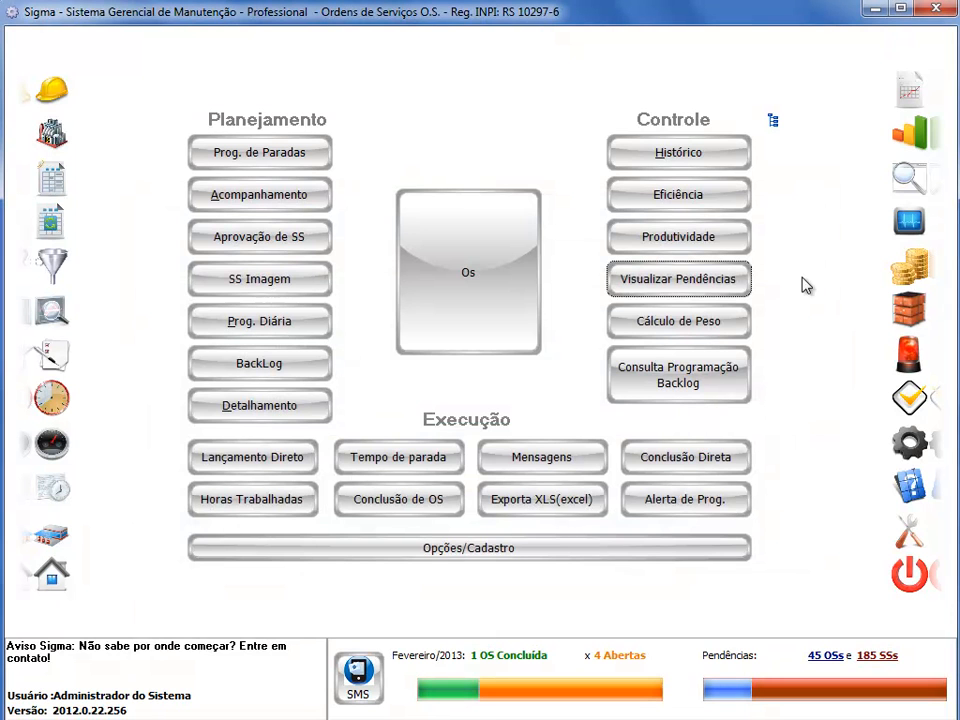